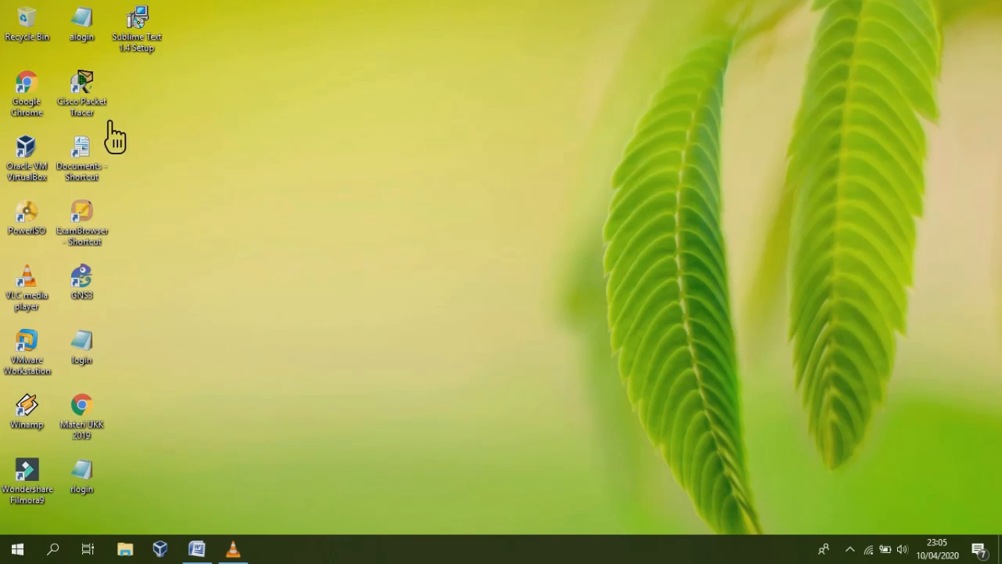
- Launch Cisco Packet Tracer full-screen and place a 2811 router in the upper middle of the empty workspace
click(99, 100)
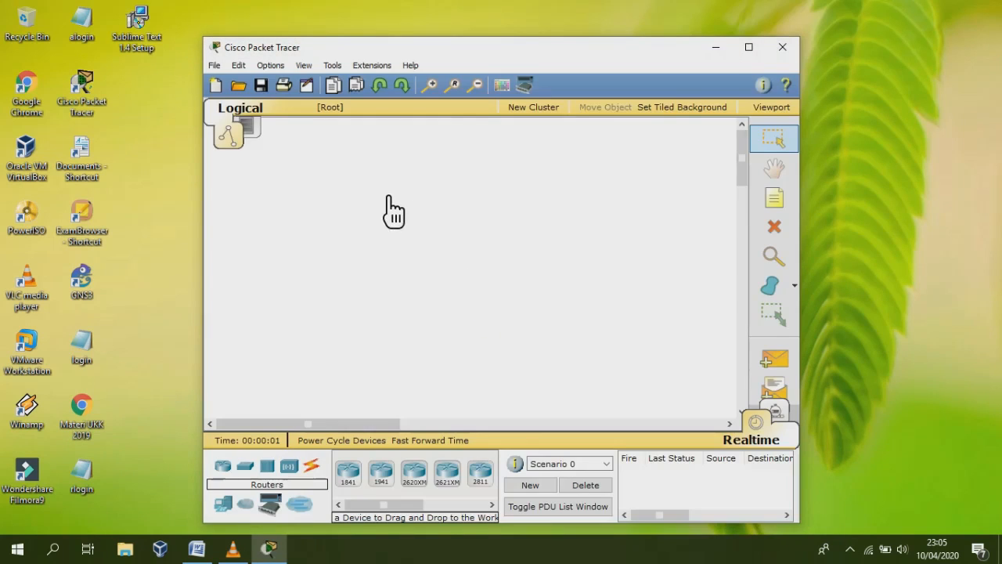
click(748, 47)
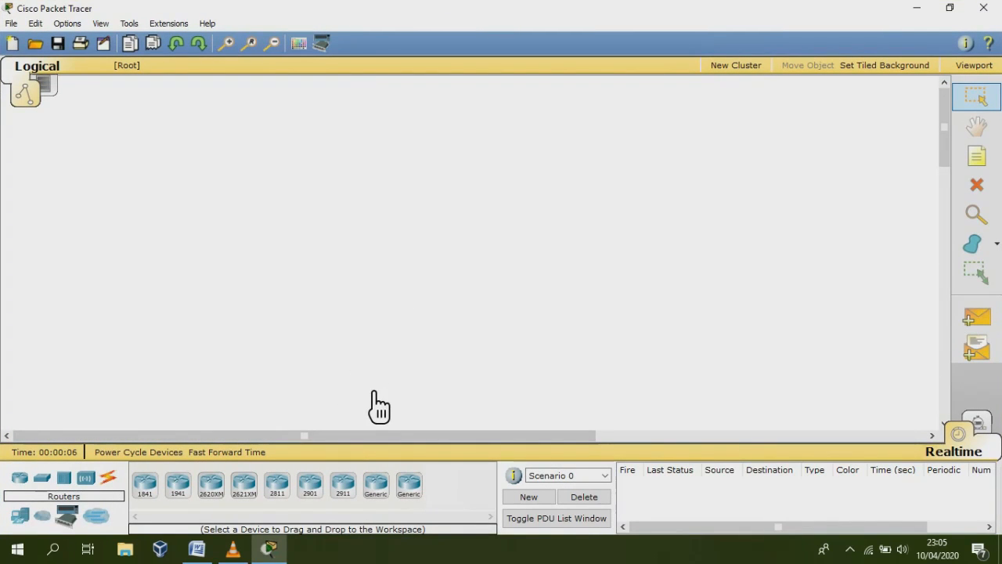
click(292, 495)
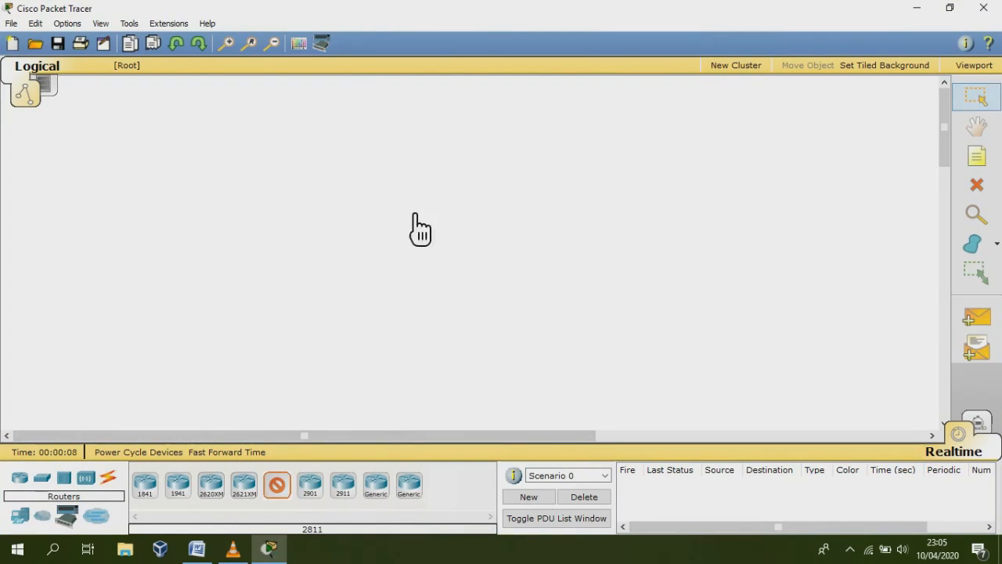
click(407, 127)
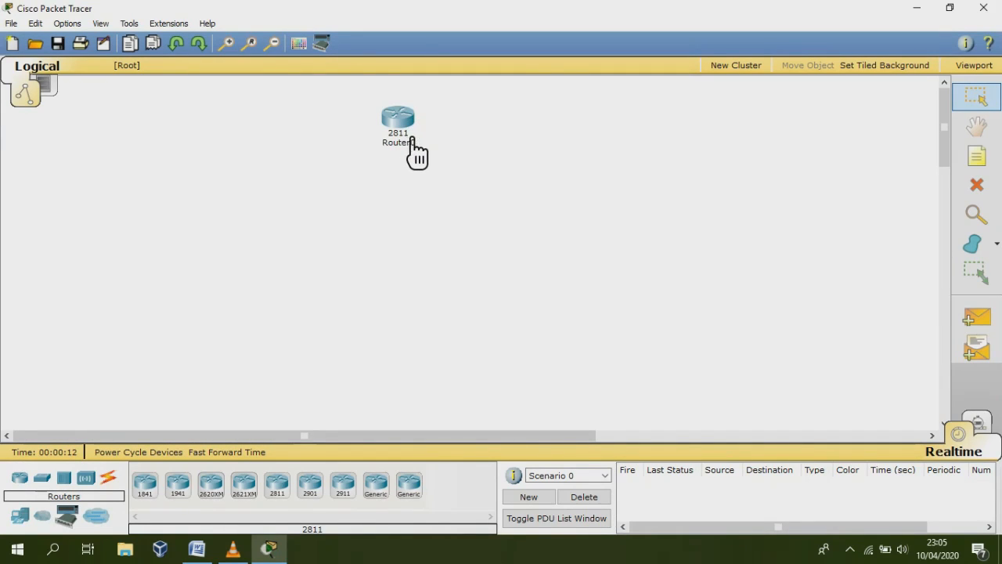
mouse_move(430, 153)
- Place three 2950-24 switches in a row below the router: one directly beneath it and one on either side
click(44, 480)
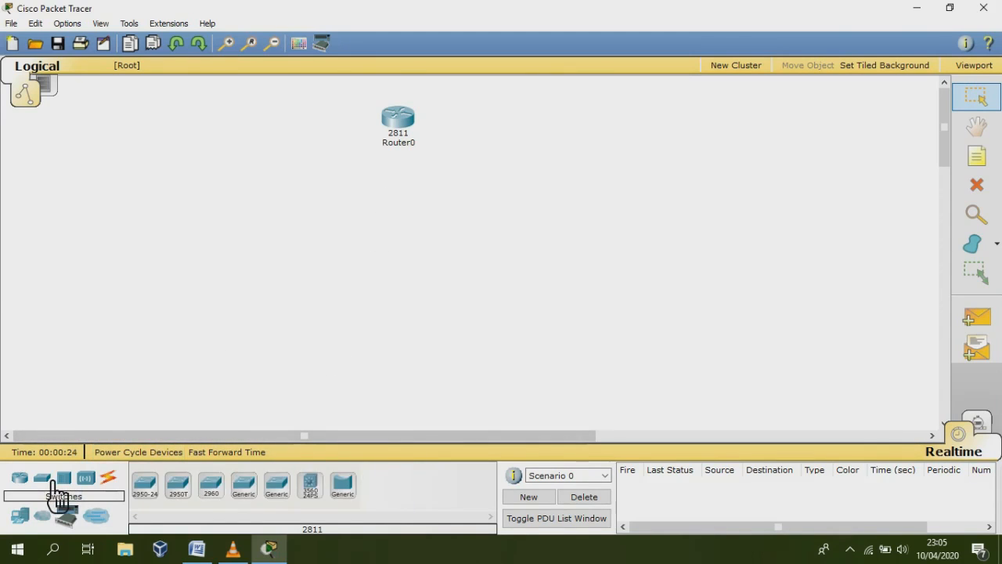
click(76, 481)
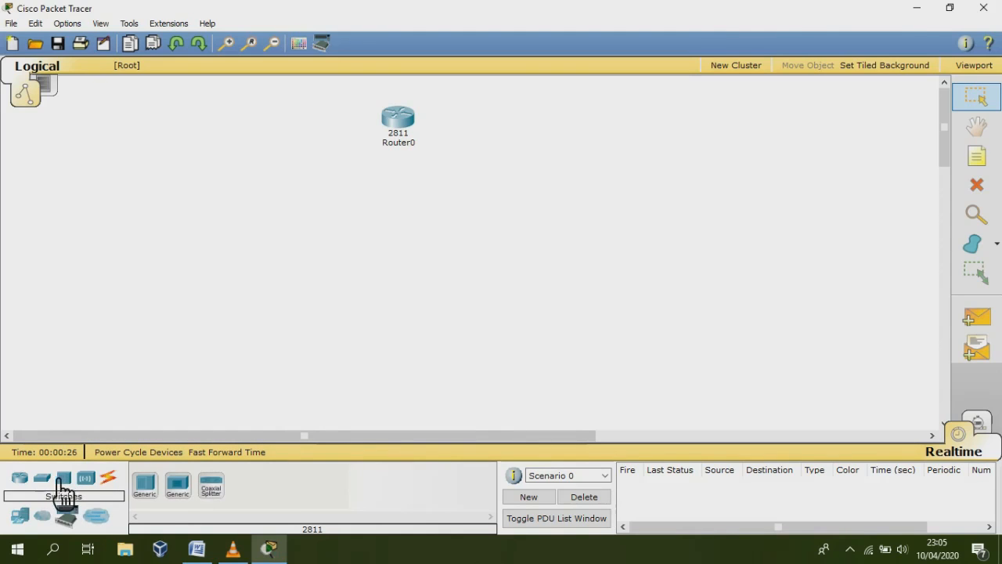
click(46, 479)
click(159, 490)
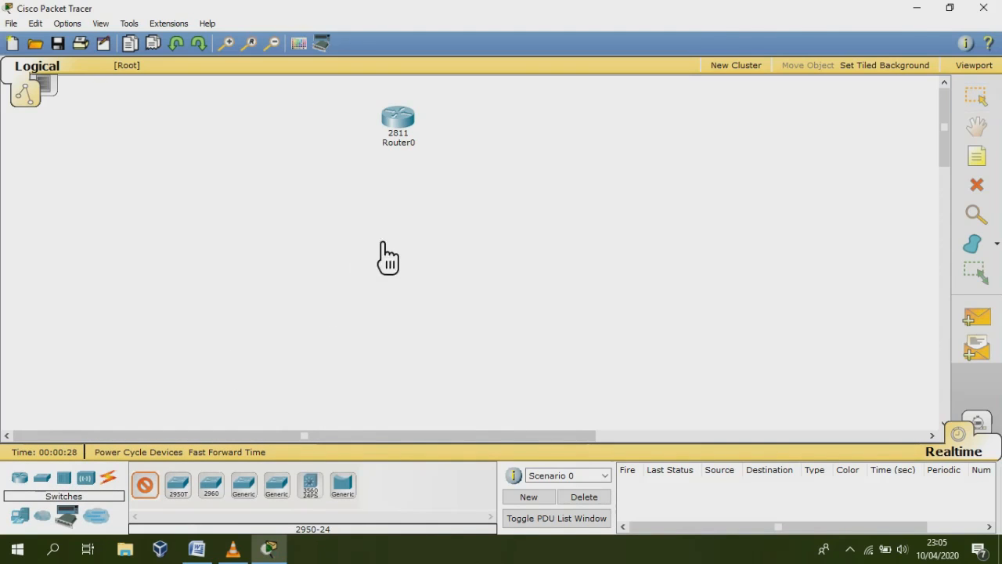
click(405, 207)
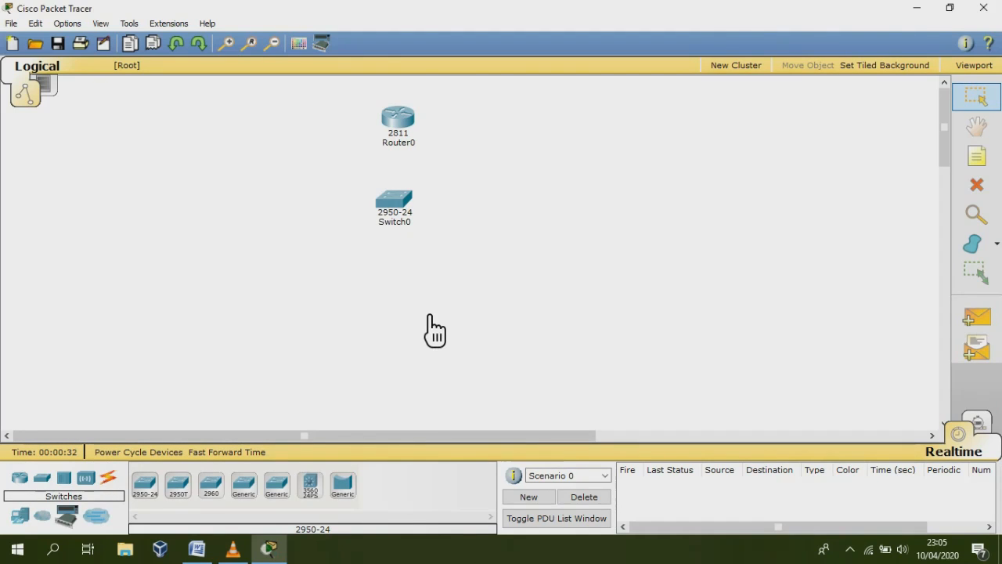
click(160, 489)
click(282, 216)
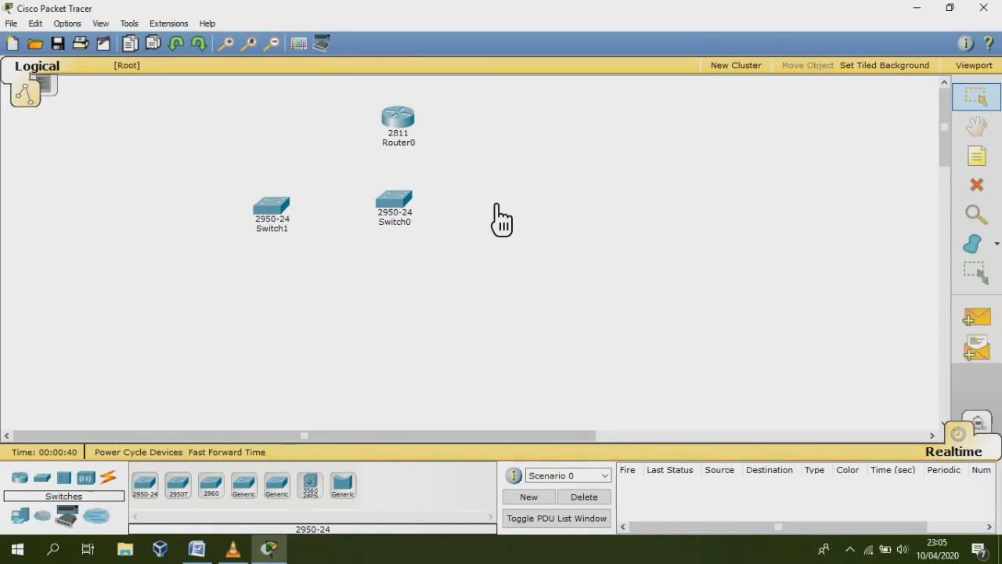
click(158, 491)
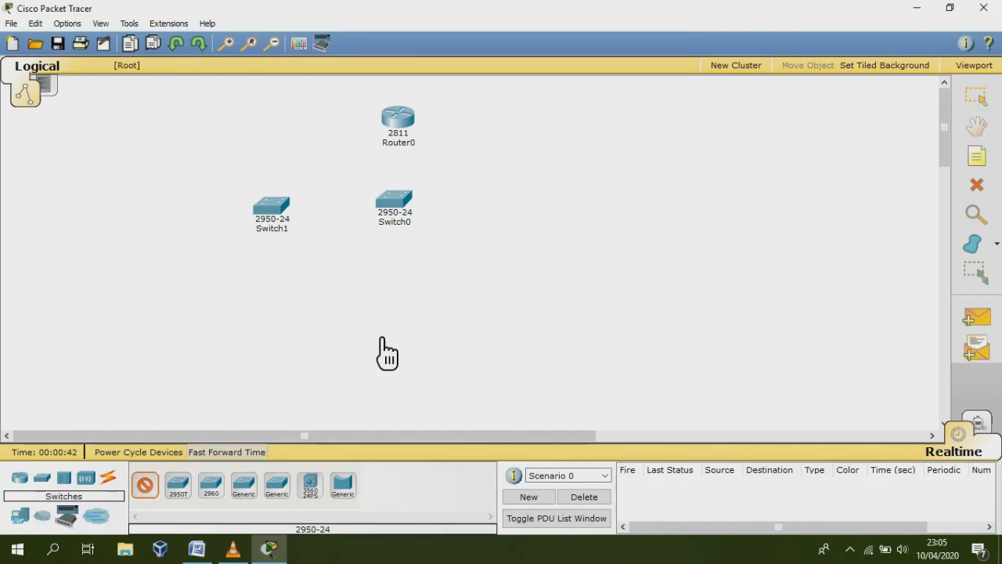
click(521, 218)
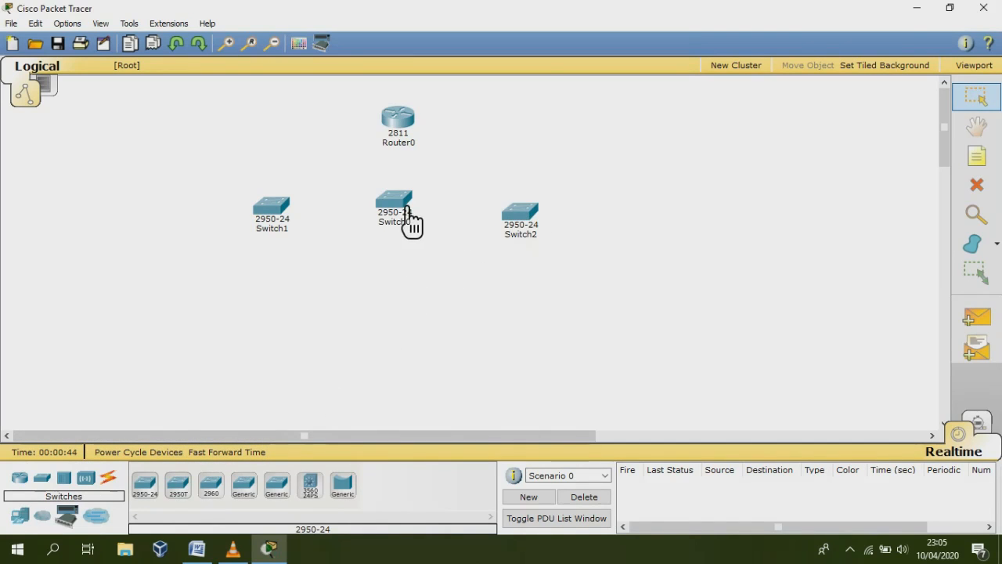
- Place two generic laptops below the switch row, one under each outer switch and slightly to its left
click(21, 515)
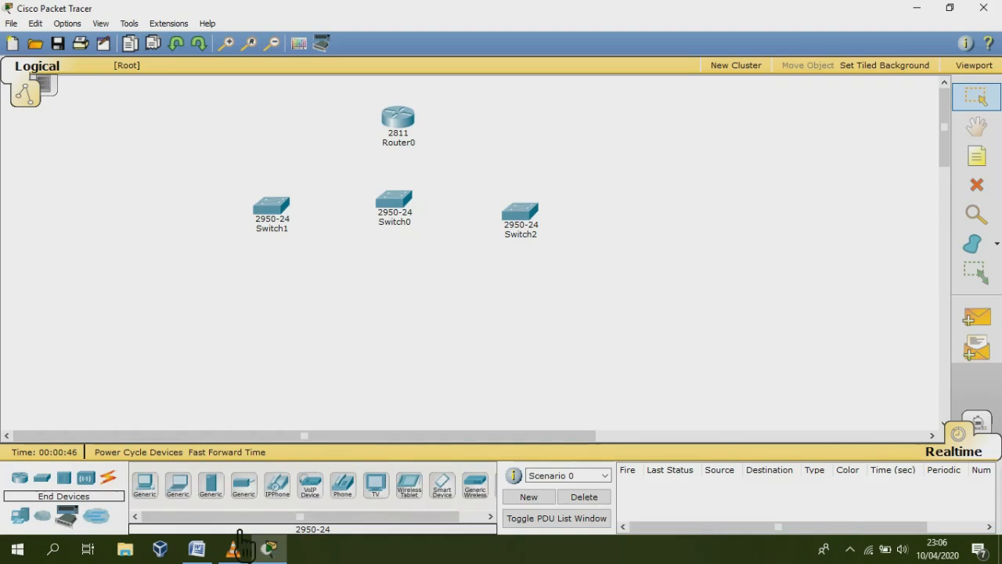
click(179, 485)
click(239, 297)
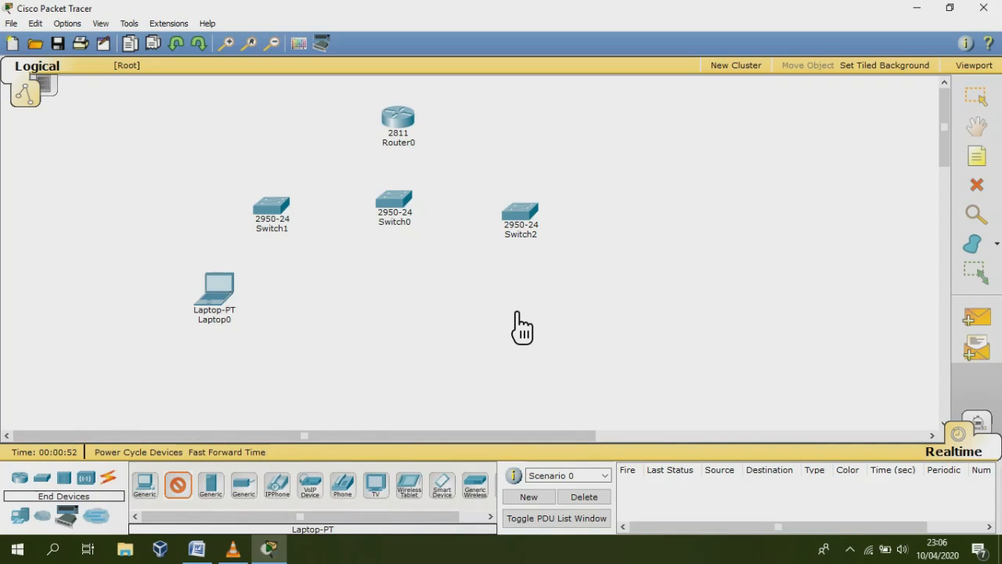
click(492, 309)
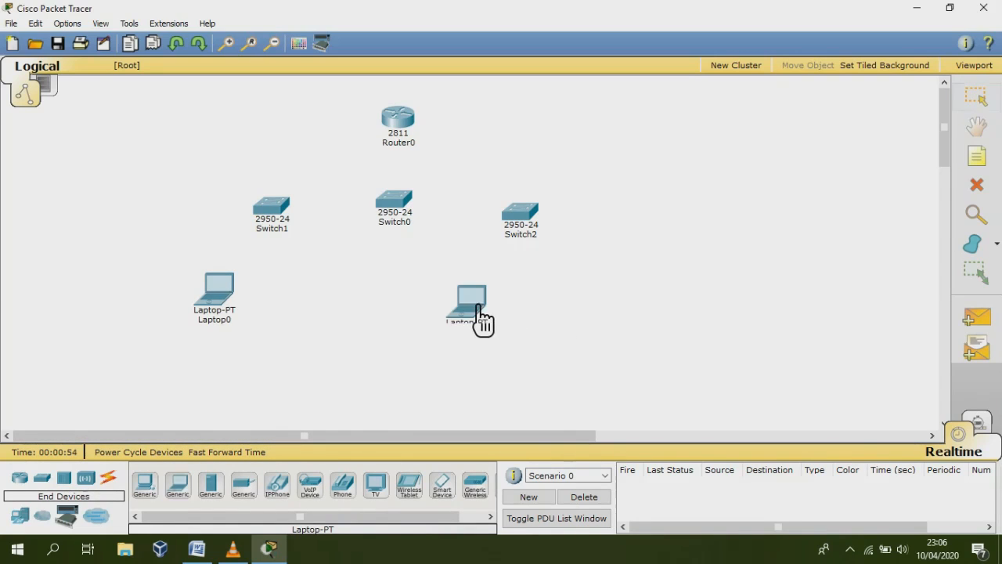
- Place two 7960 IP phones, one to the right of each laptop
click(288, 491)
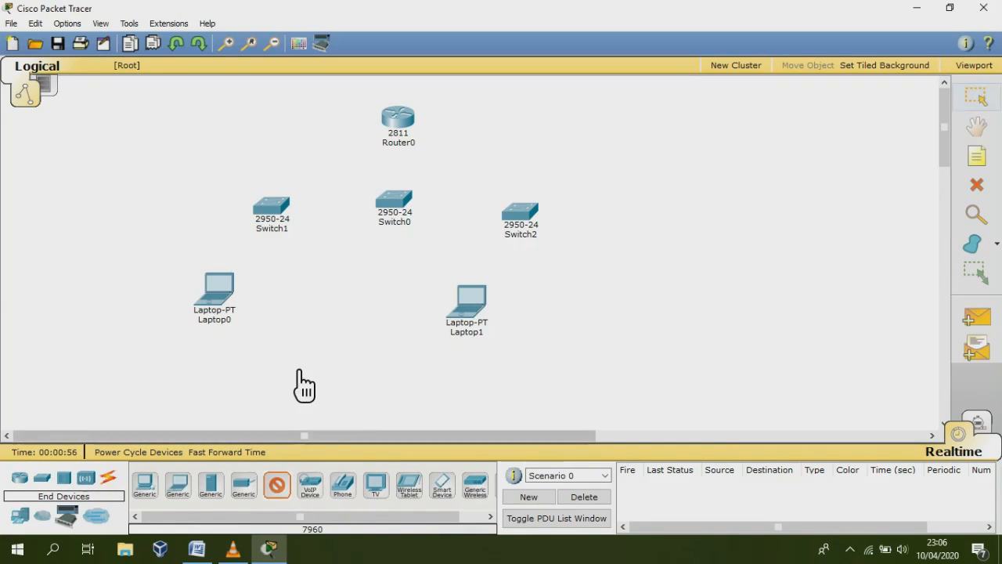
click(309, 305)
click(280, 485)
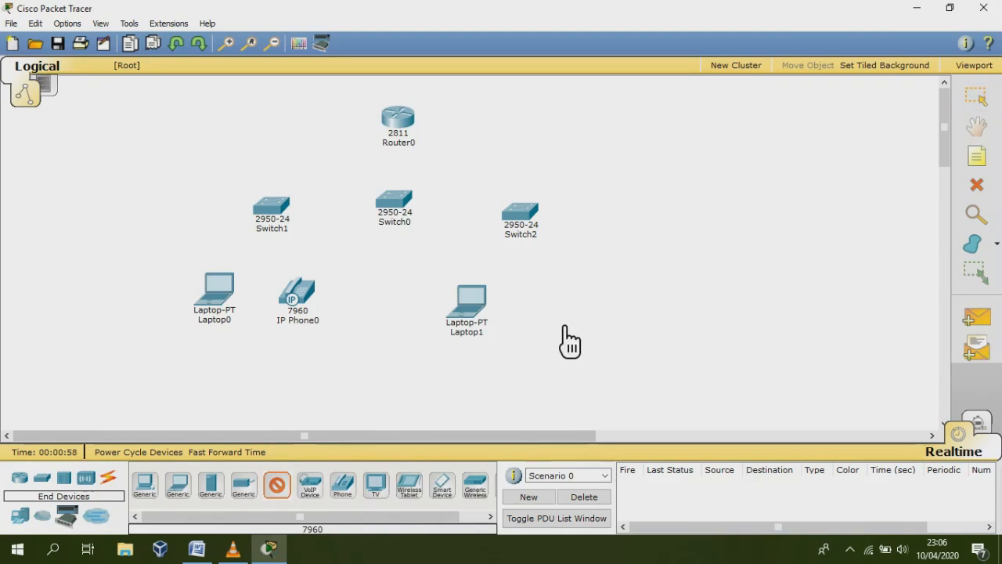
click(562, 300)
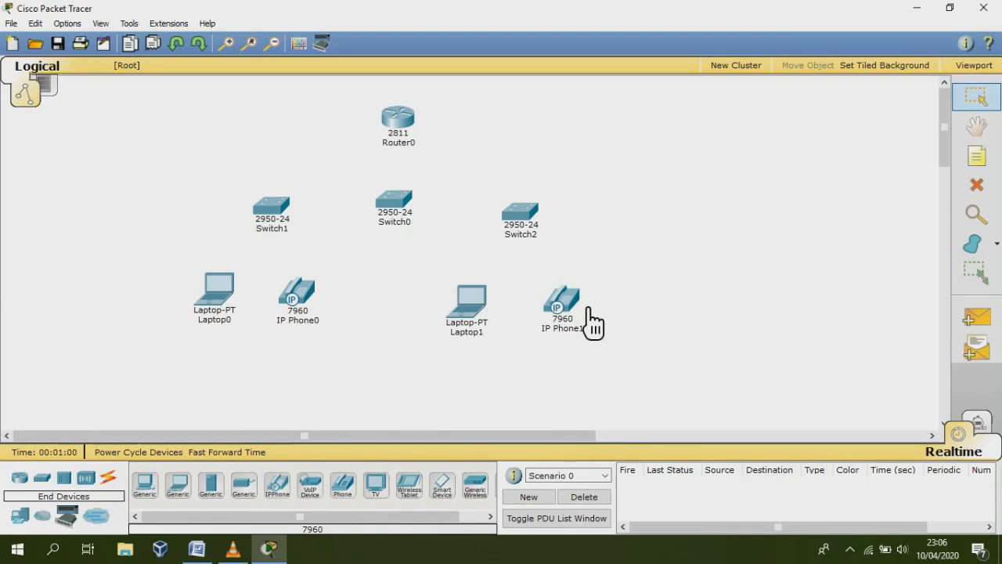
- Spread out the end devices by moving IP Phone1 right, Laptop0 left and IP Phone0 slightly down
drag(586, 320, 623, 327)
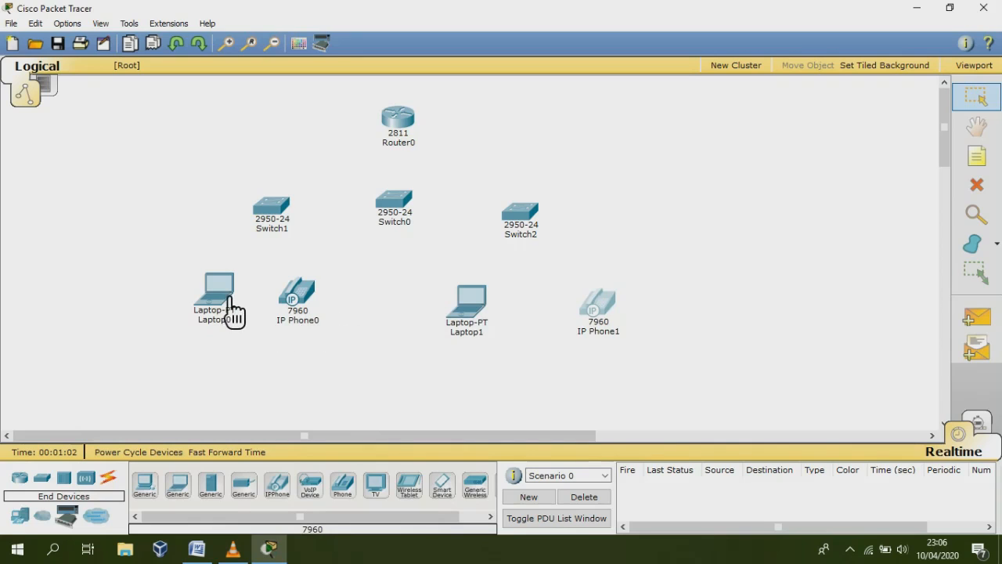
drag(232, 314, 204, 314)
drag(311, 318, 310, 328)
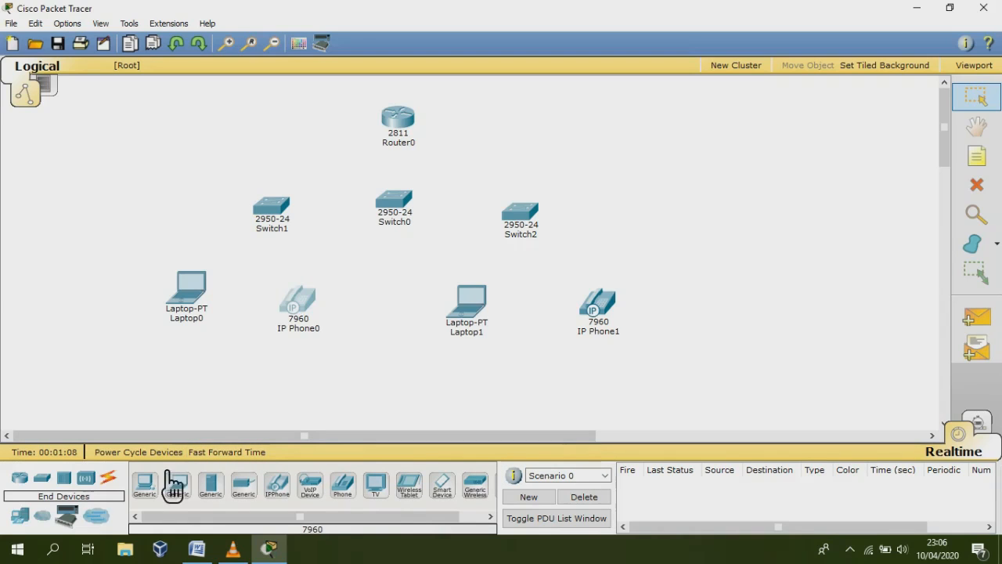
- Connect Router0 to Switch0 with an automatically chosen cable
click(108, 476)
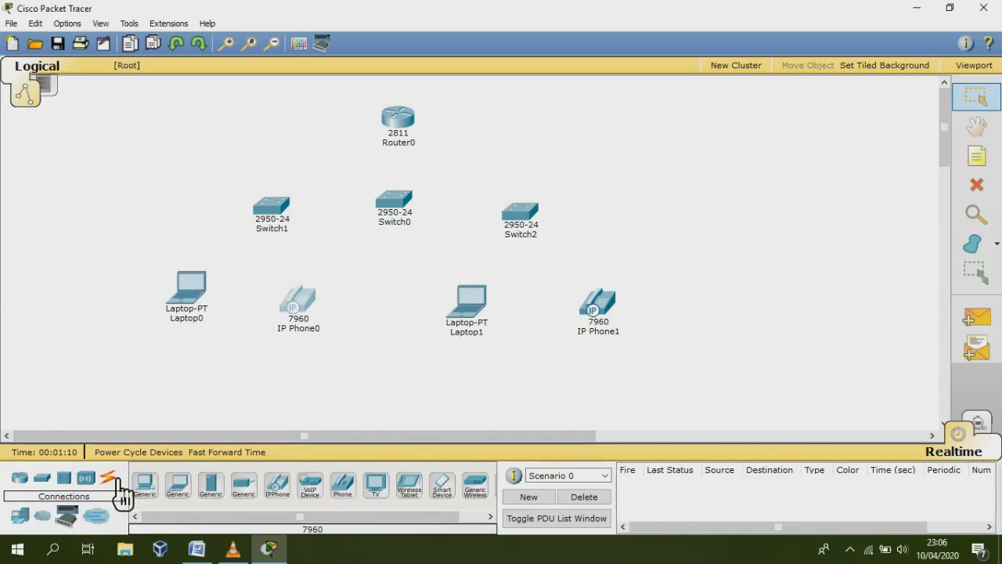
click(177, 486)
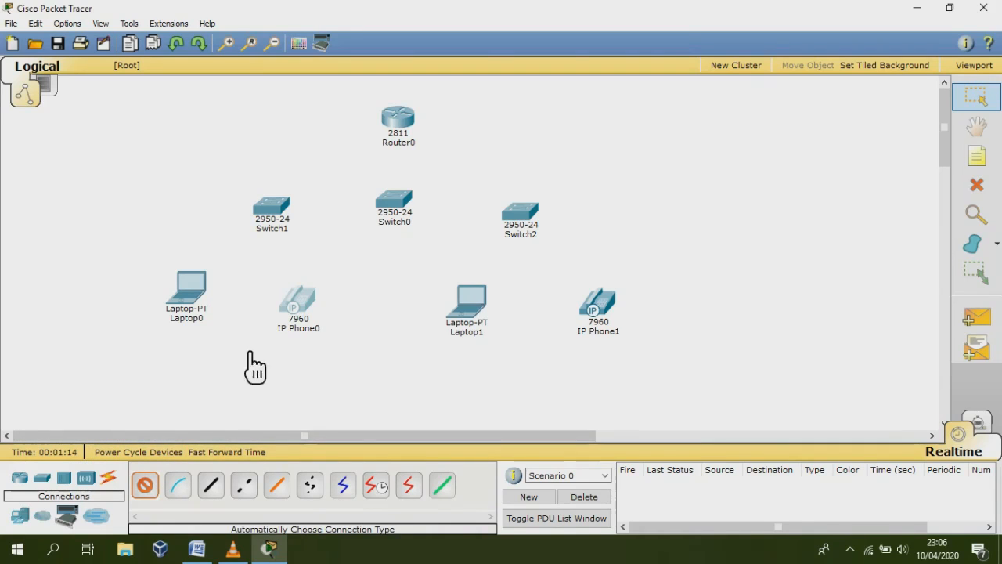
click(407, 144)
click(400, 202)
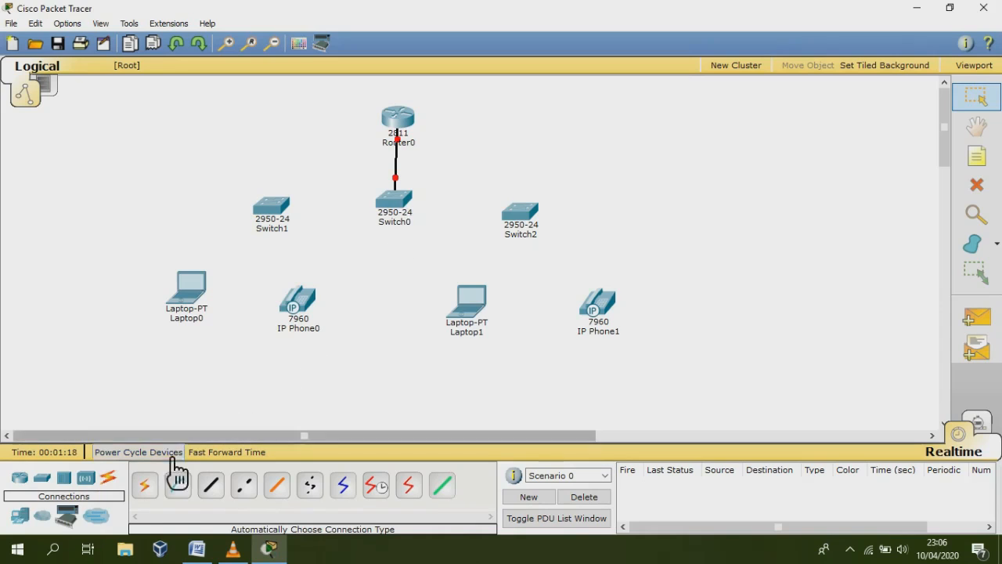
- Connect Switch0 to Switch1 and to Switch2 with automatically chosen cables
click(156, 487)
click(406, 205)
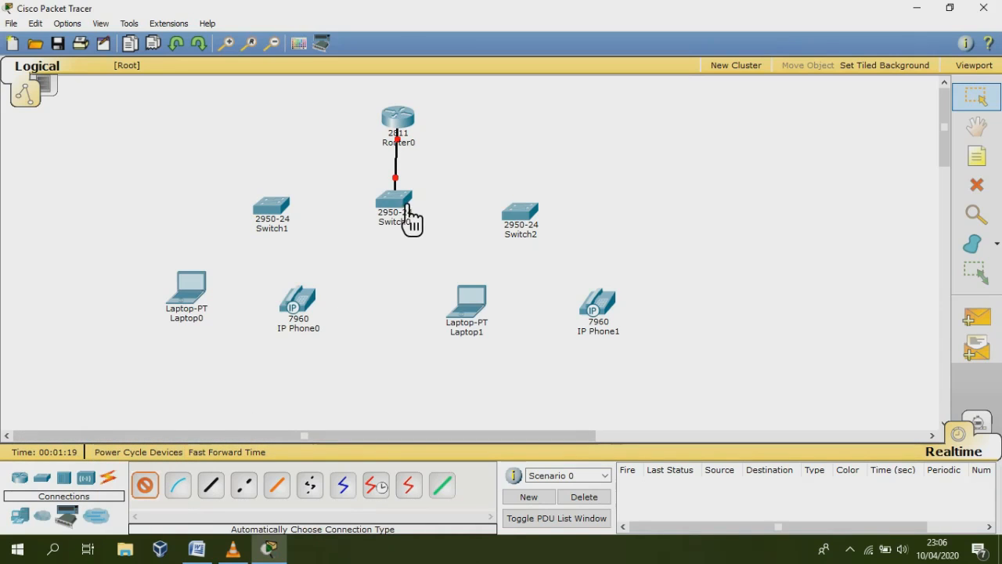
click(288, 216)
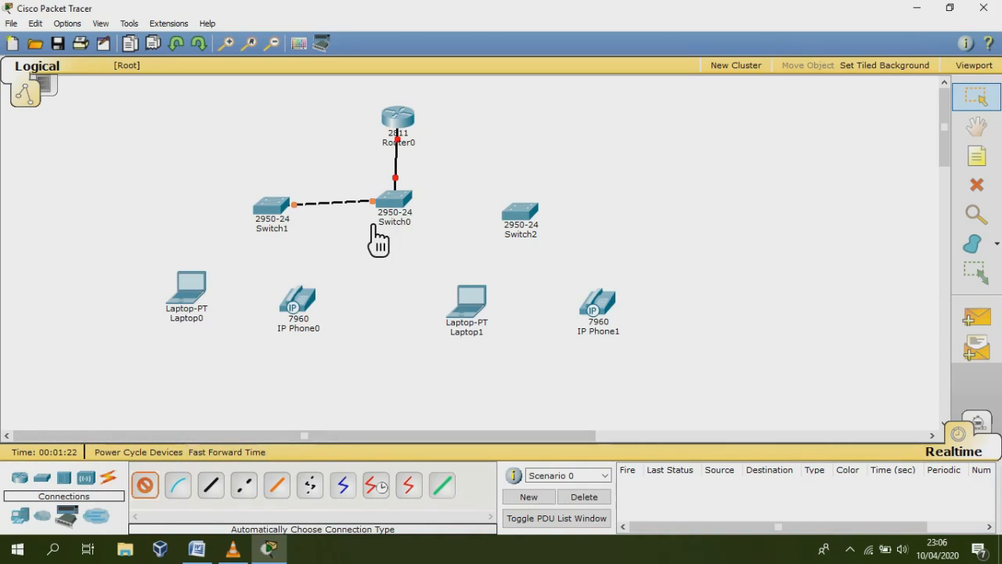
click(409, 216)
click(539, 229)
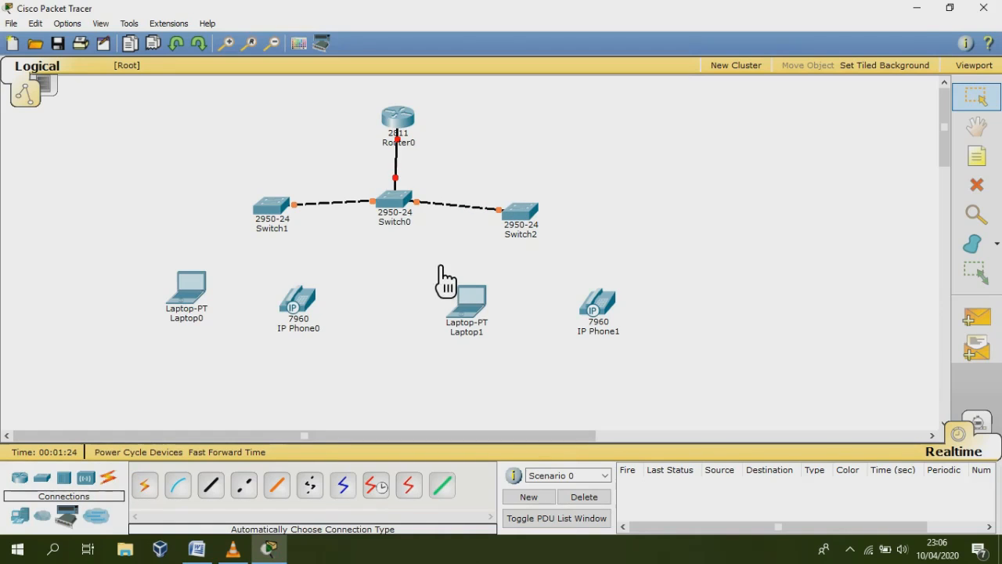
- Connect Switch1 to Laptop0 and to IP Phone0 with automatically chosen cables
click(167, 492)
click(291, 229)
click(202, 299)
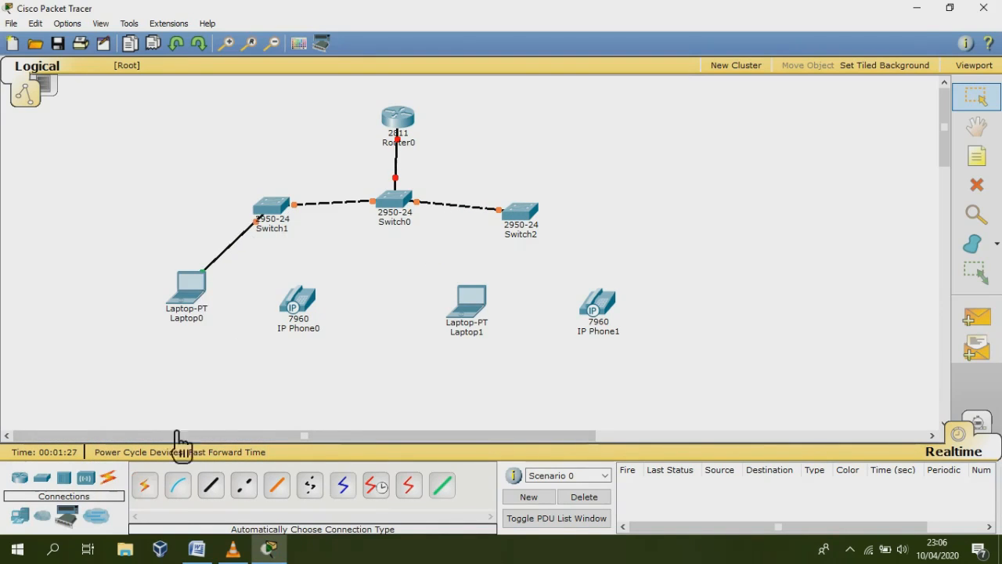
click(156, 492)
click(275, 227)
click(312, 313)
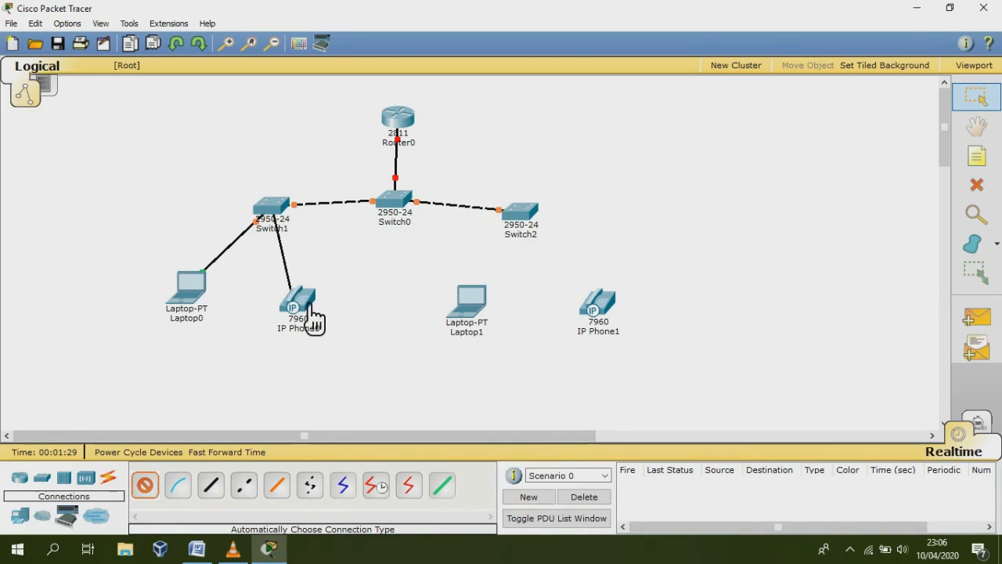
- Connect Switch2 to Laptop1 and to IP Phone1 with automatically chosen cables
click(146, 485)
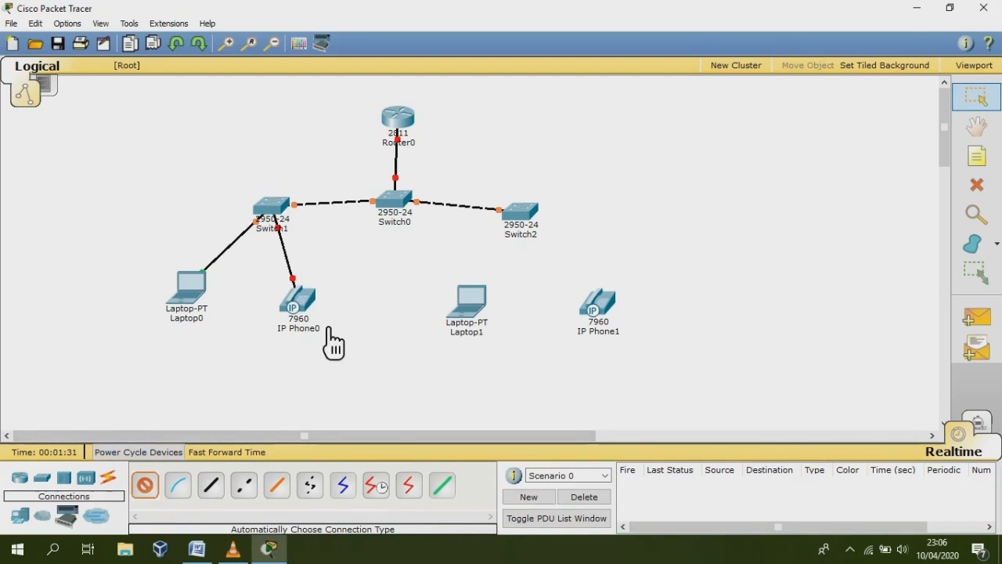
click(517, 235)
click(498, 298)
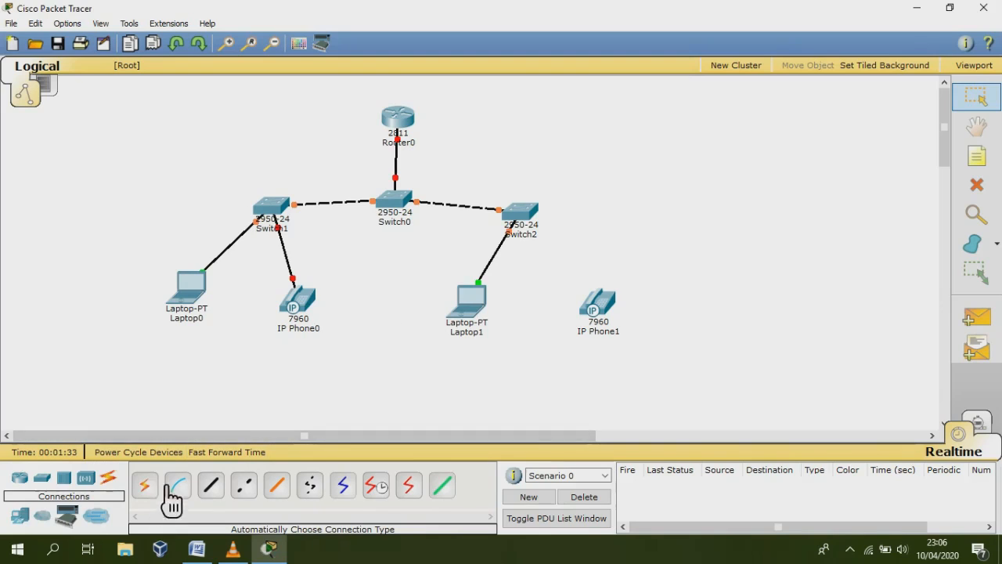
click(171, 490)
click(533, 224)
click(613, 303)
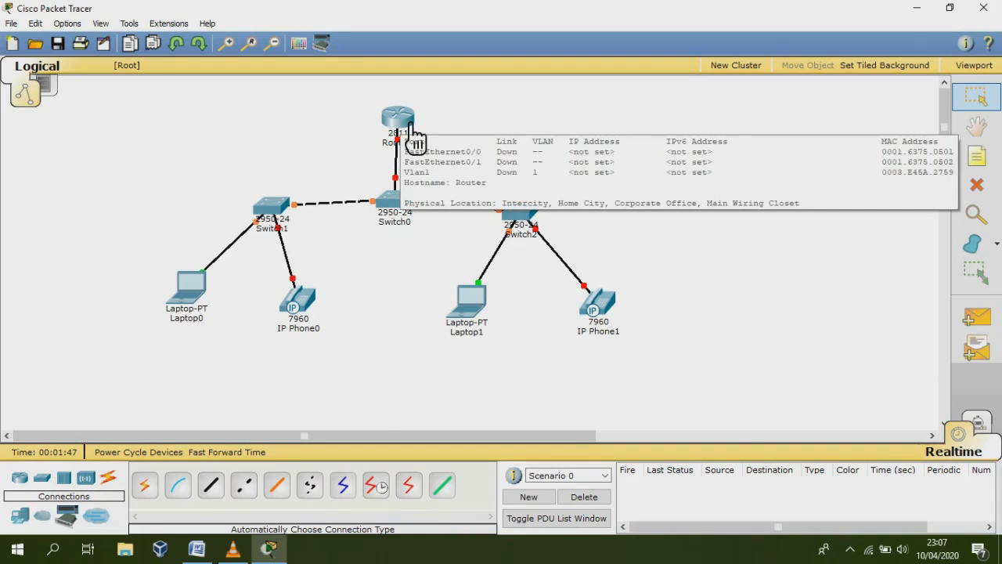
- Look at Router0's physical device view, moving its window aside from the topology, and minimize it
click(412, 138)
drag(494, 118, 689, 115)
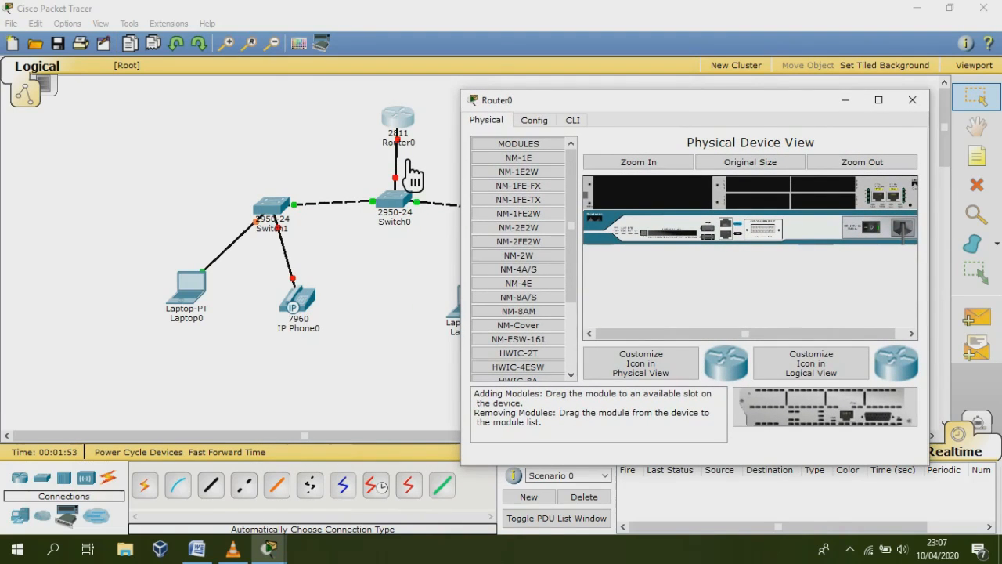
click(846, 99)
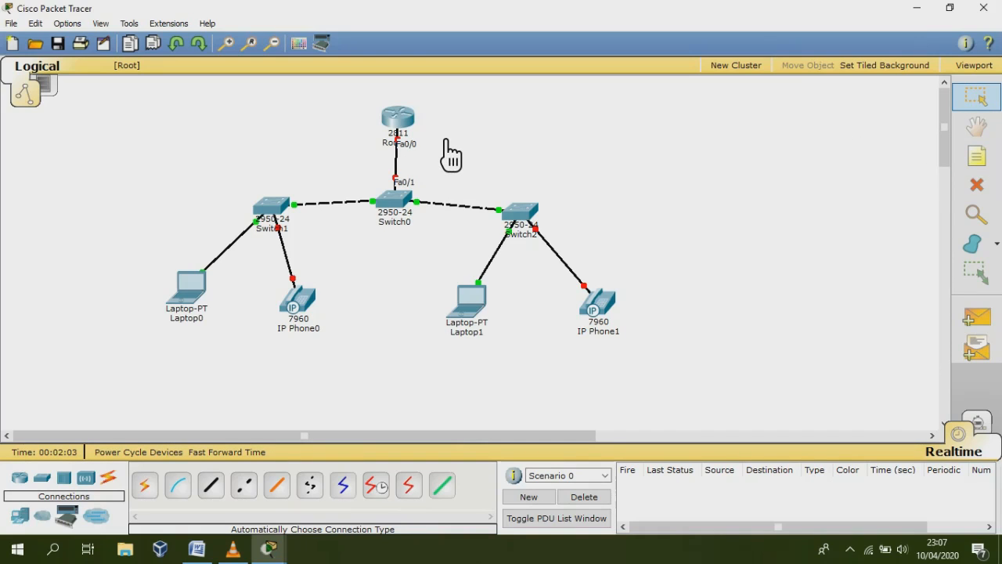
- Add the text note "fa0/0" next to Router0 to label its interface
click(979, 161)
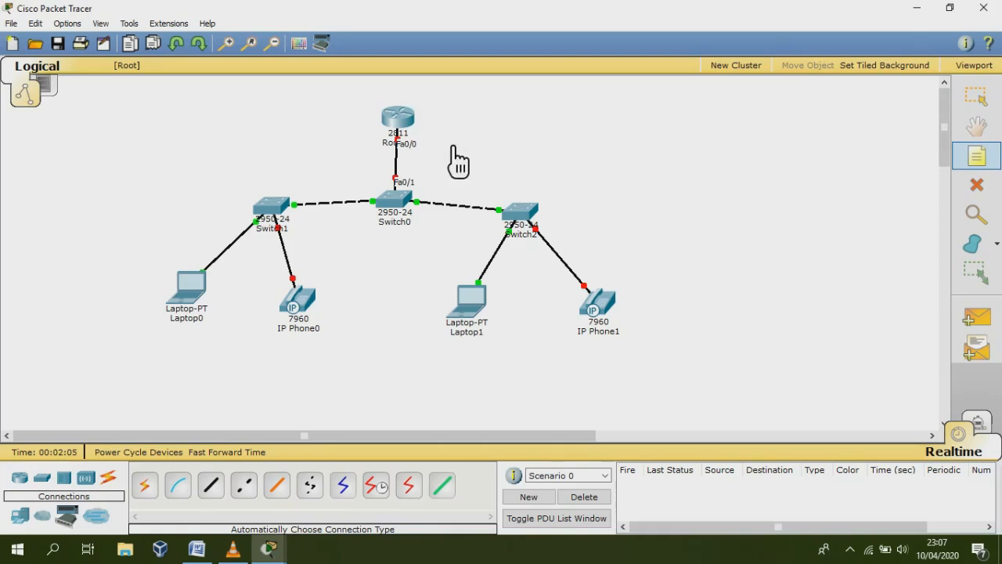
click(429, 140)
text(FA)
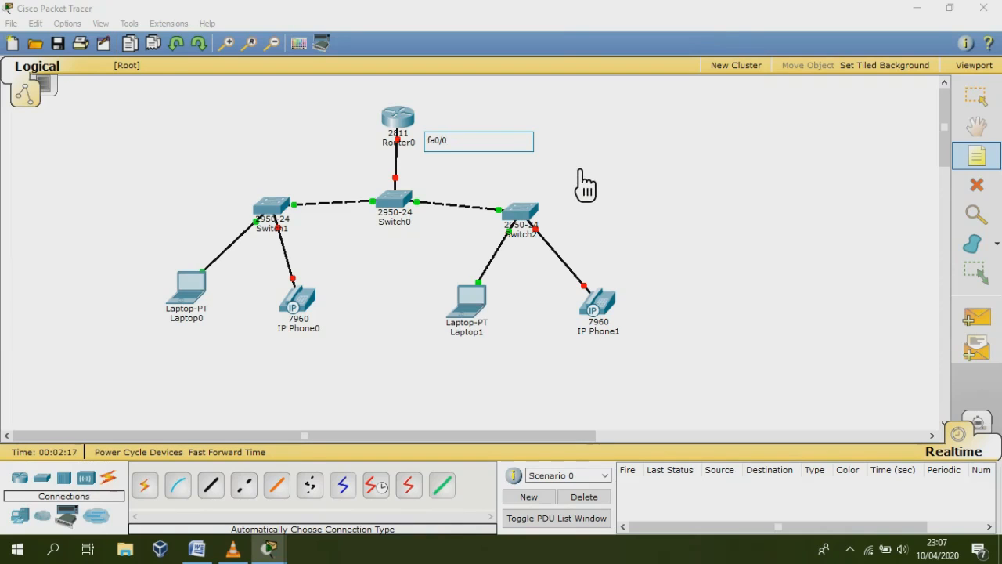
click(580, 171)
- Add the text note "fa0/1" next to Switch0 and another "fa0/1" note above Switch2
click(991, 162)
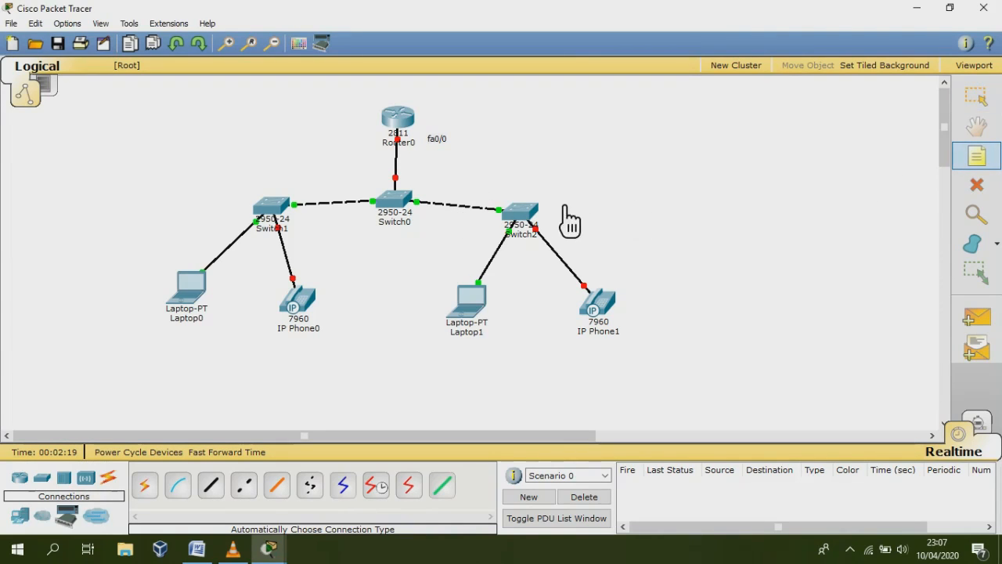
click(427, 183)
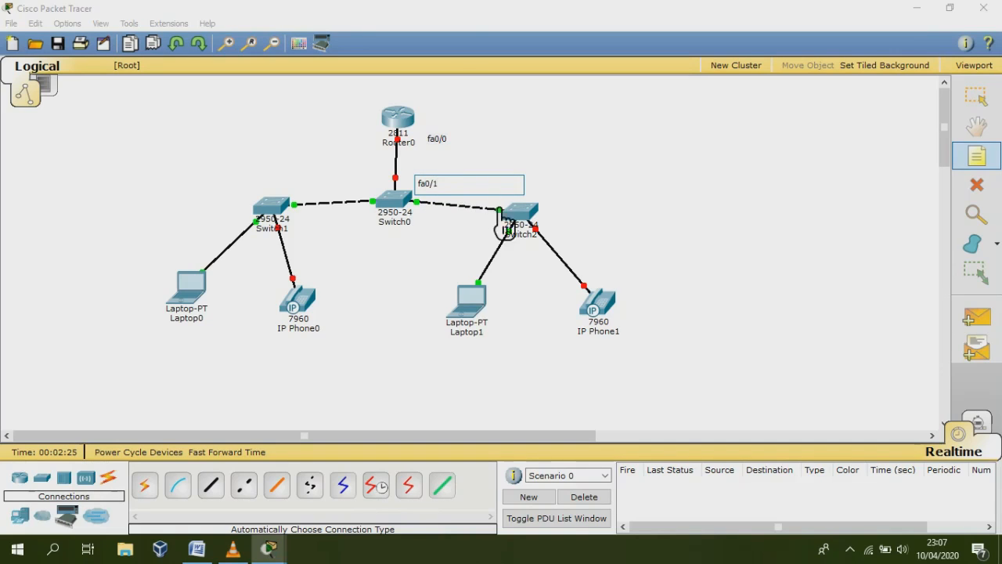
click(996, 177)
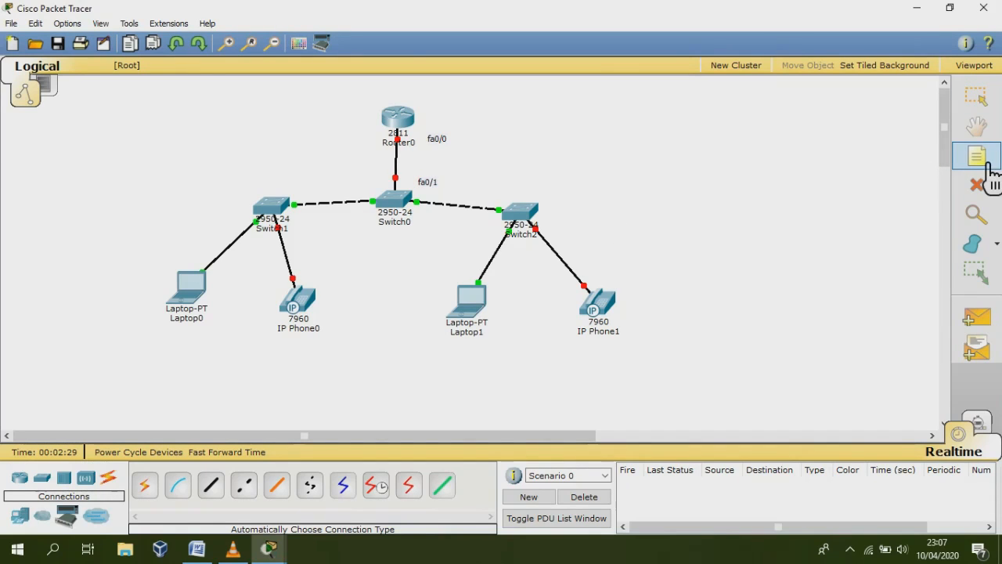
click(508, 196)
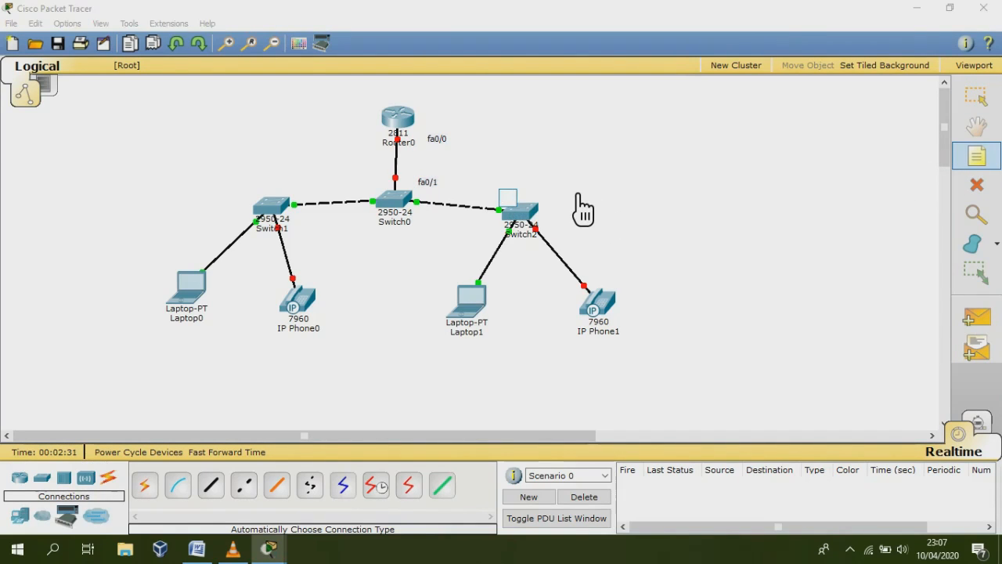
text(fa0/1)
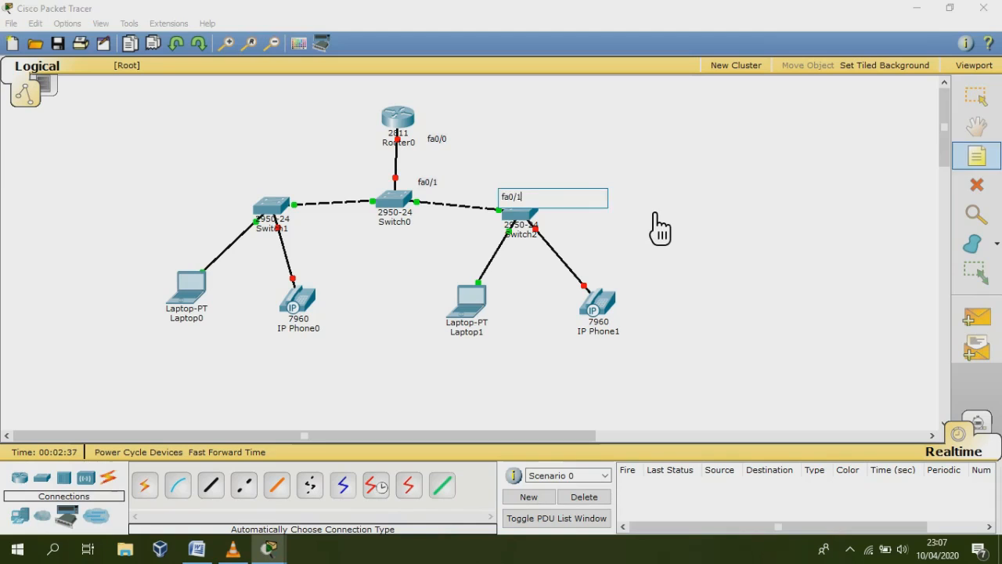
click(658, 227)
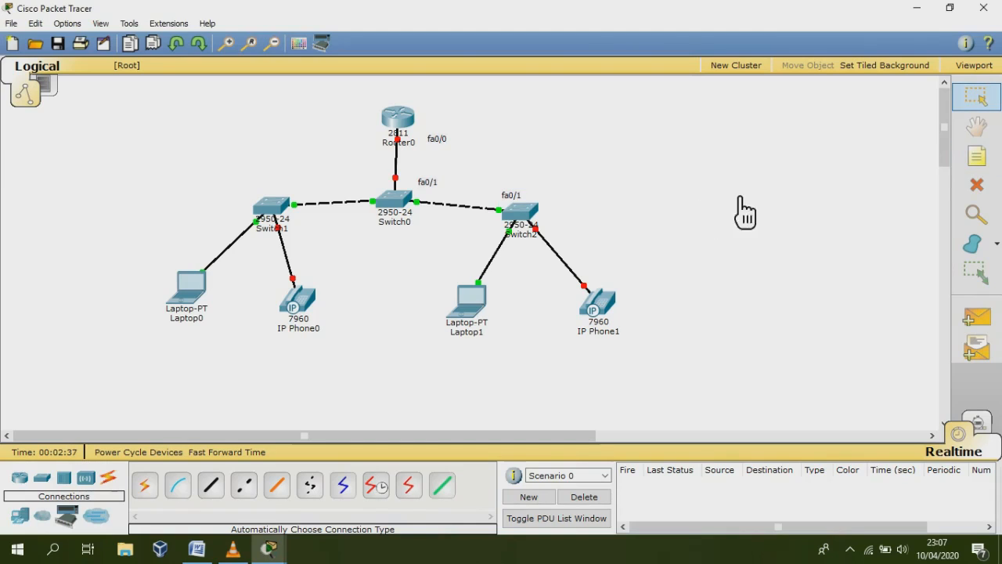
- Add the text note "fa0/1" beside Switch1 and shift the Switch1 and Switch2 interface notes slightly upward, clear of the links
click(302, 197)
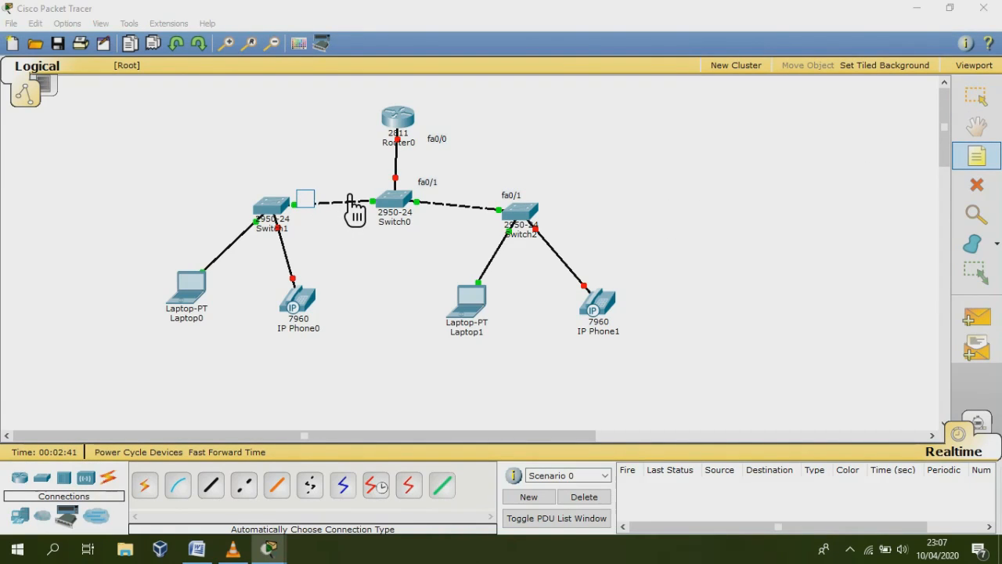
text(fa)
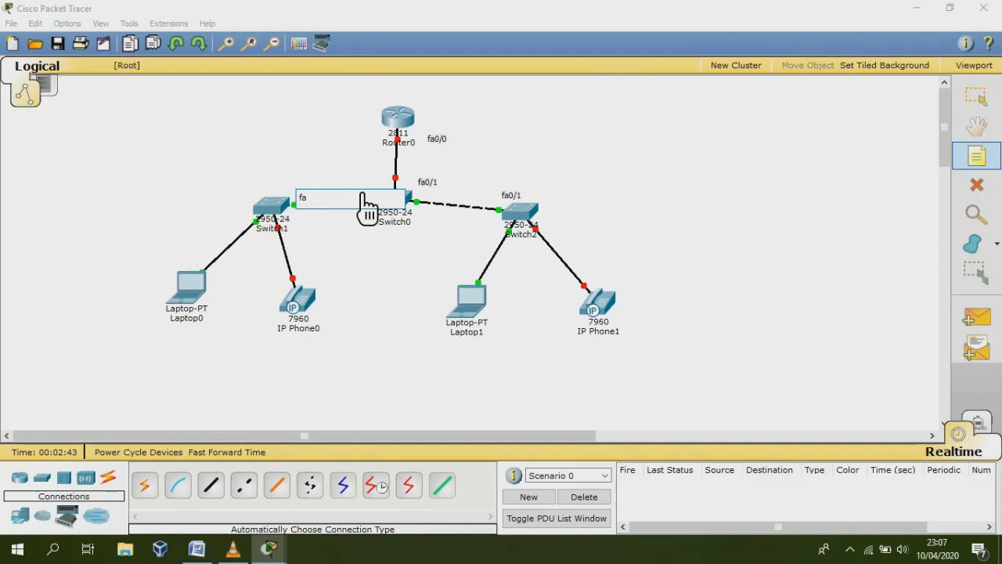
text(0/1)
key(Escape)
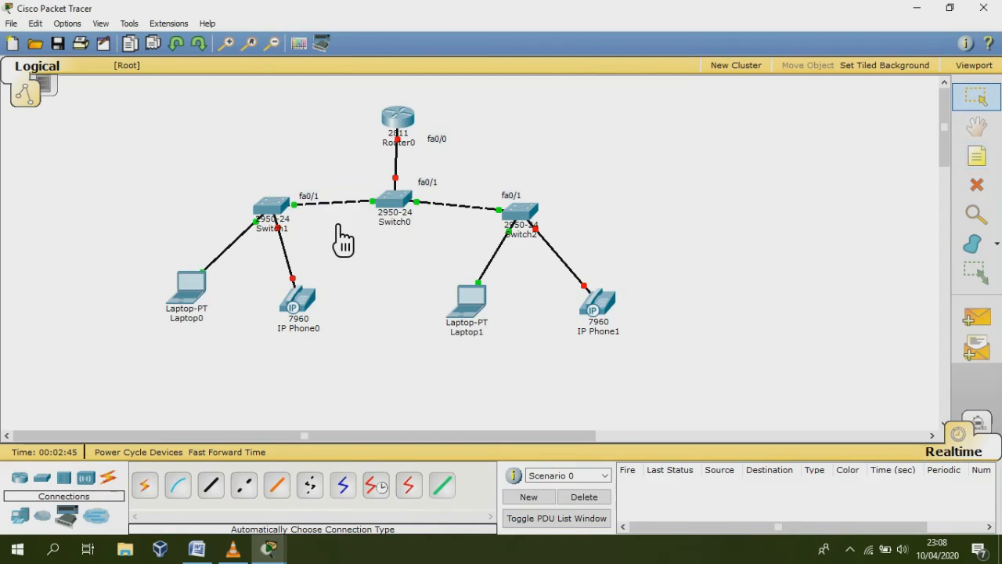
drag(323, 202, 322, 195)
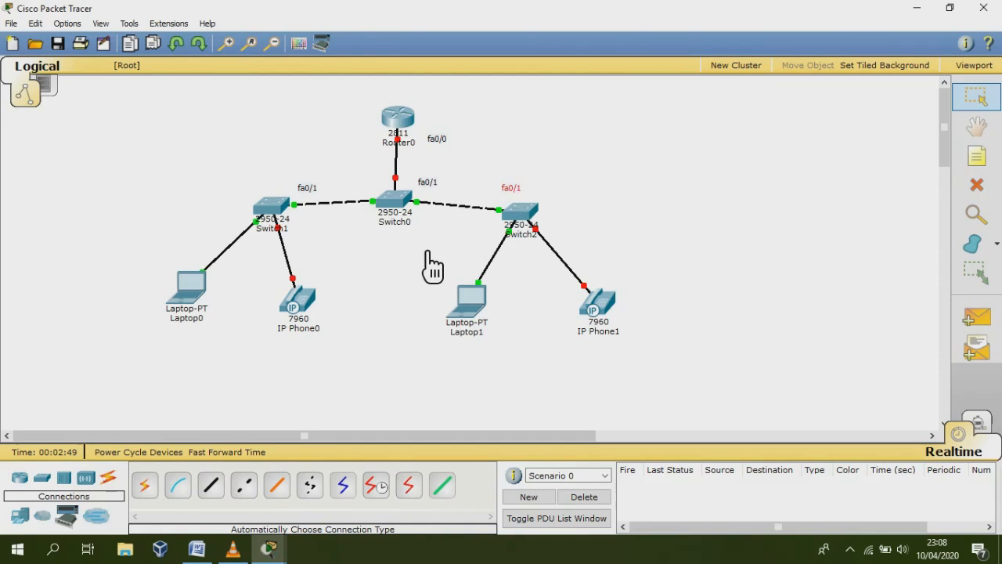
- Bring up Router0's command line interface and answer "no" to the initial configuration dialog to reach the router prompt
click(408, 128)
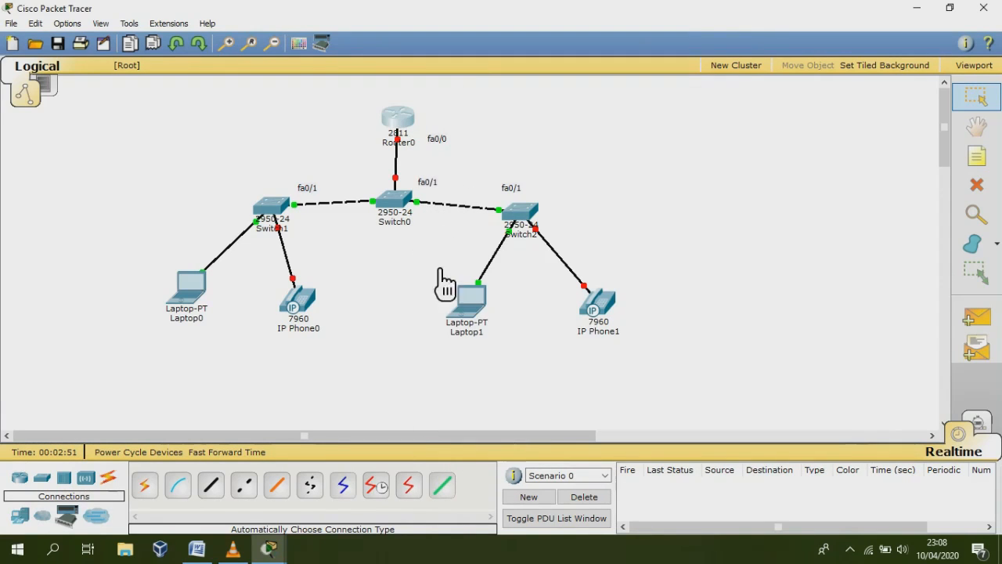
mouse_move(269, 549)
click(374, 513)
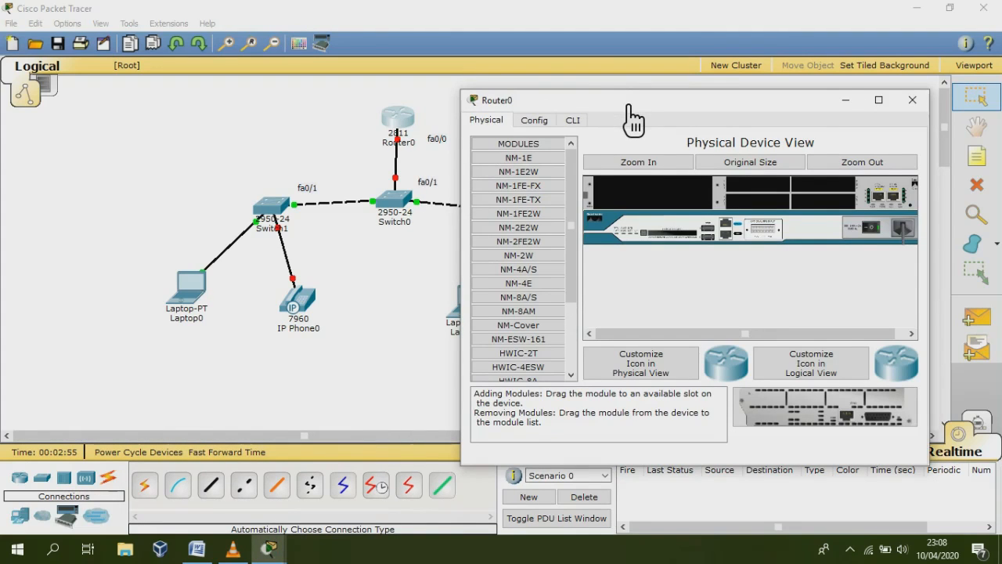
drag(629, 105, 446, 104)
click(391, 119)
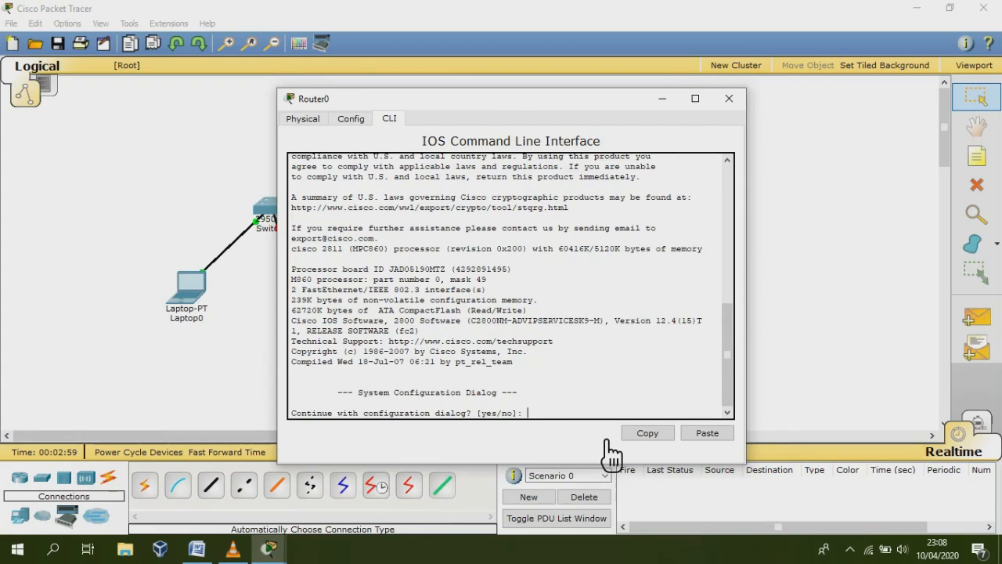
key(Return)
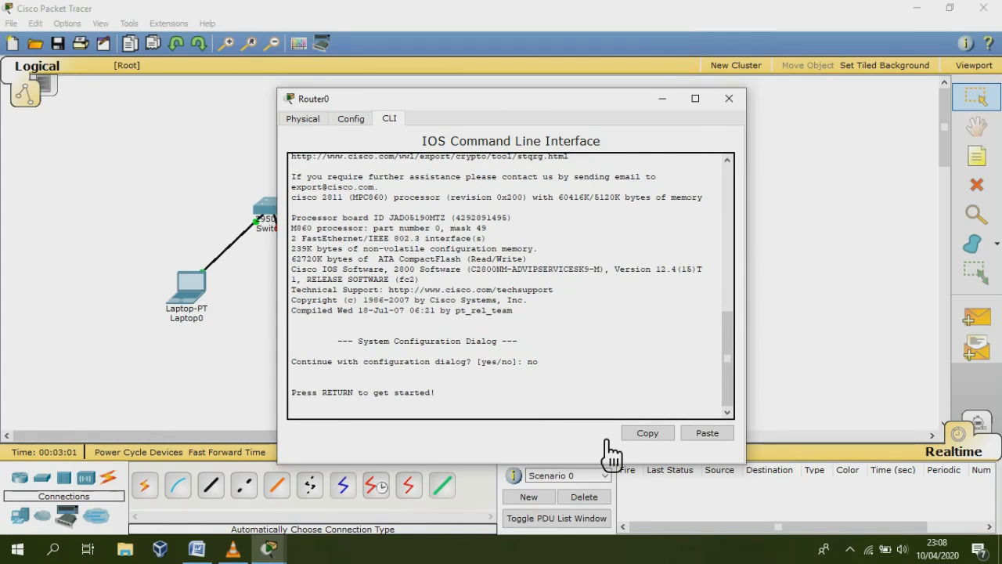
key(Return)
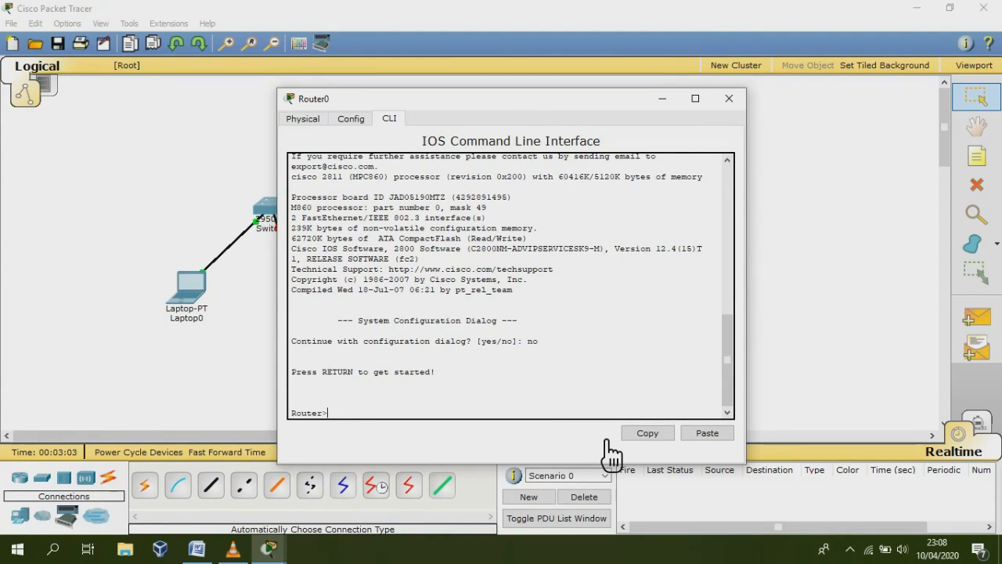
- Enter privileged mode with "enable" and global configuration mode with "configure terminal" on Router0
text(enable)
key(Return)
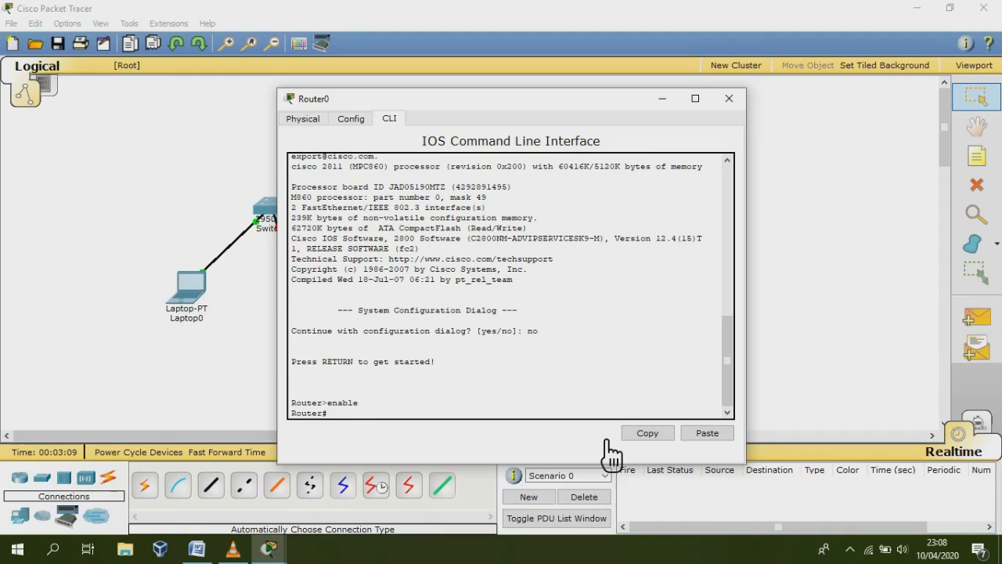
text(configure terminal)
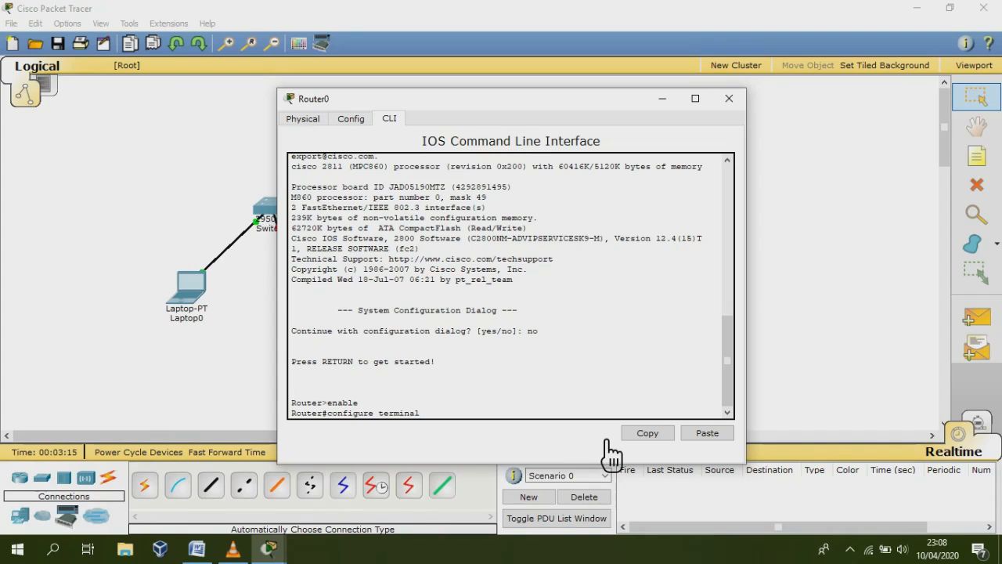
key(Return)
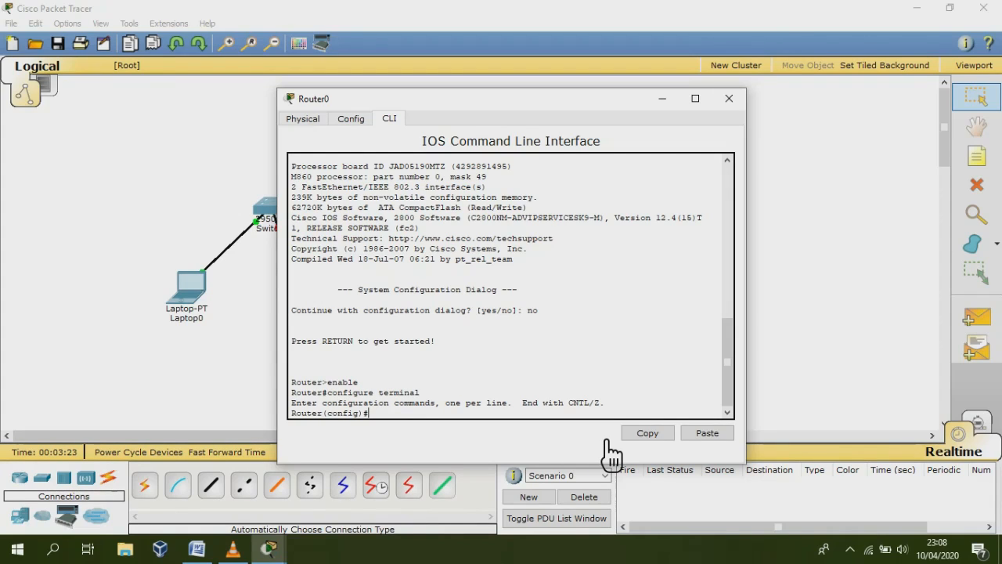
- Assign IP address 200.2.2.1 with mask 255.255.255.0 to Router0's interface fa0/0, and exit back to global configuration mode
text(interface fa0/)
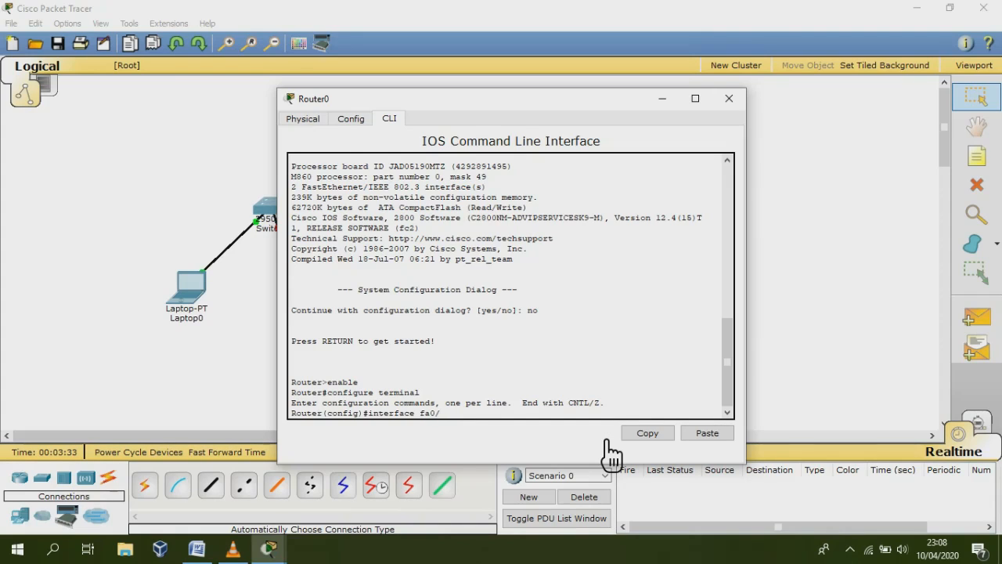
text(0)
drag(538, 104, 813, 103)
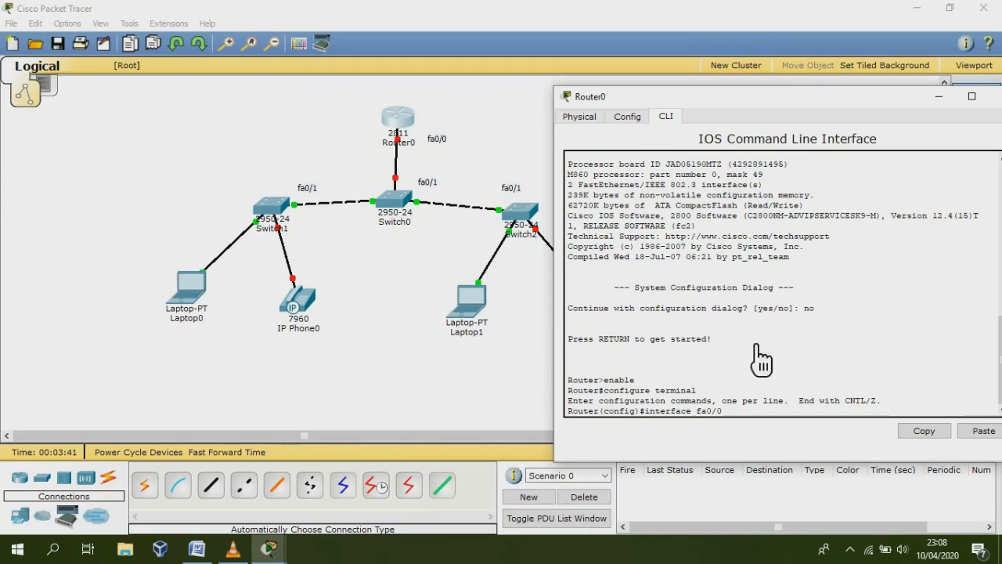
drag(789, 100, 594, 84)
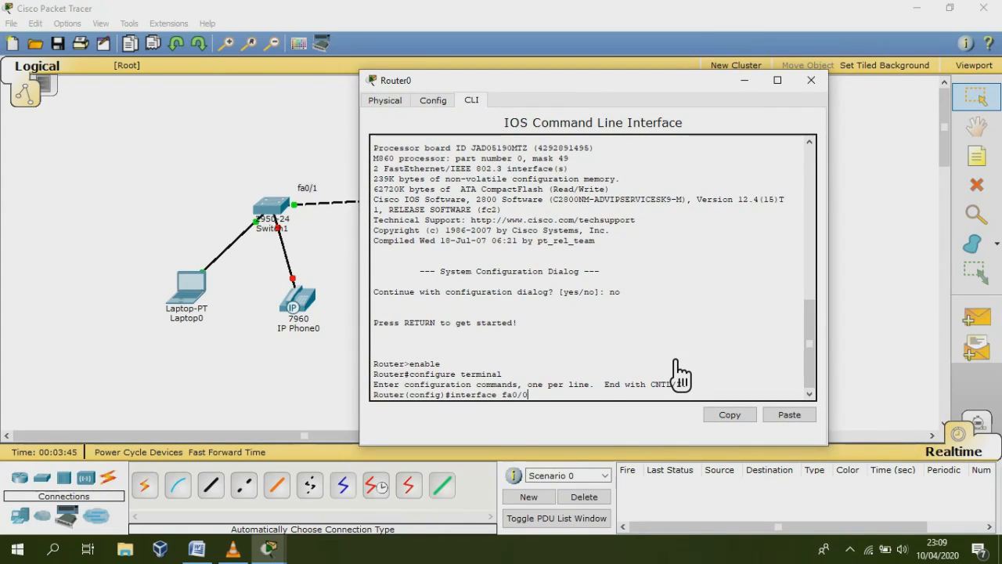
key(Return)
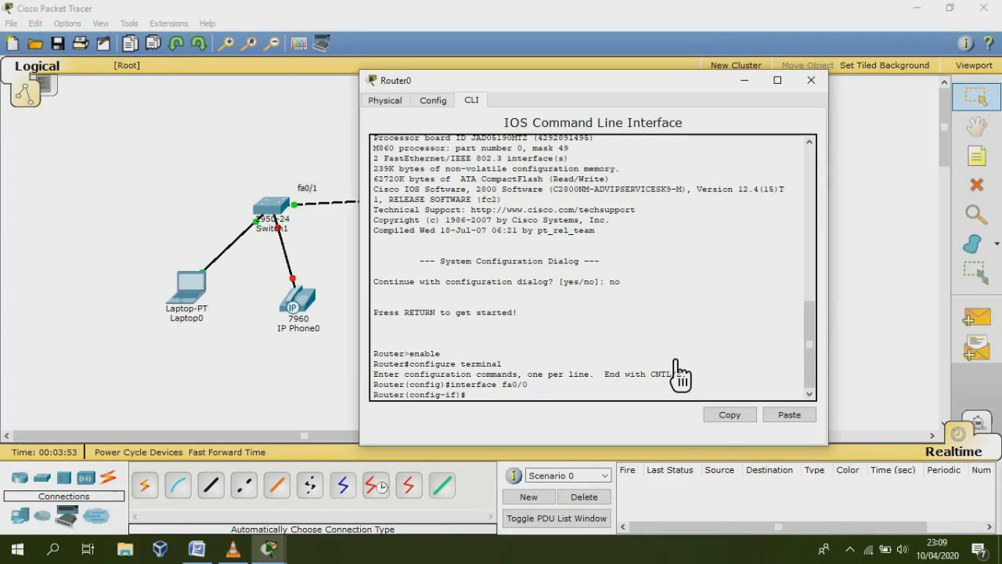
text(ip address )
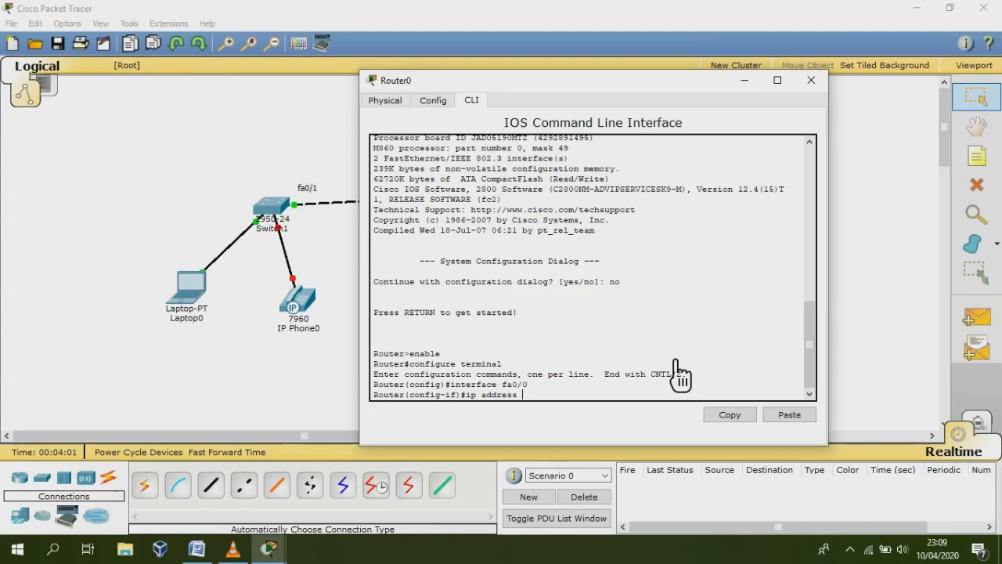
text(200.2.2.1 255.255.255.0)
key(Return)
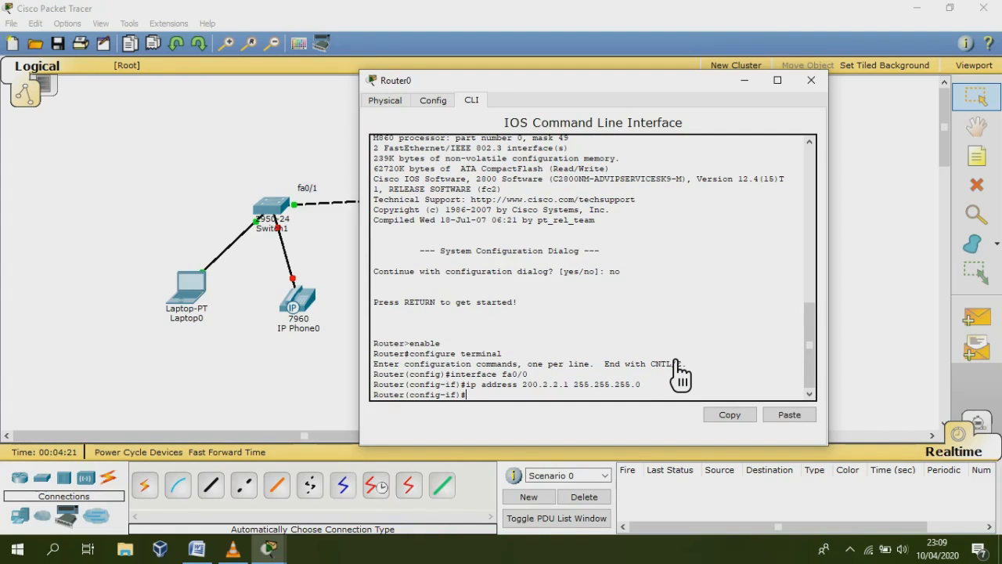
text(exit)
key(Return)
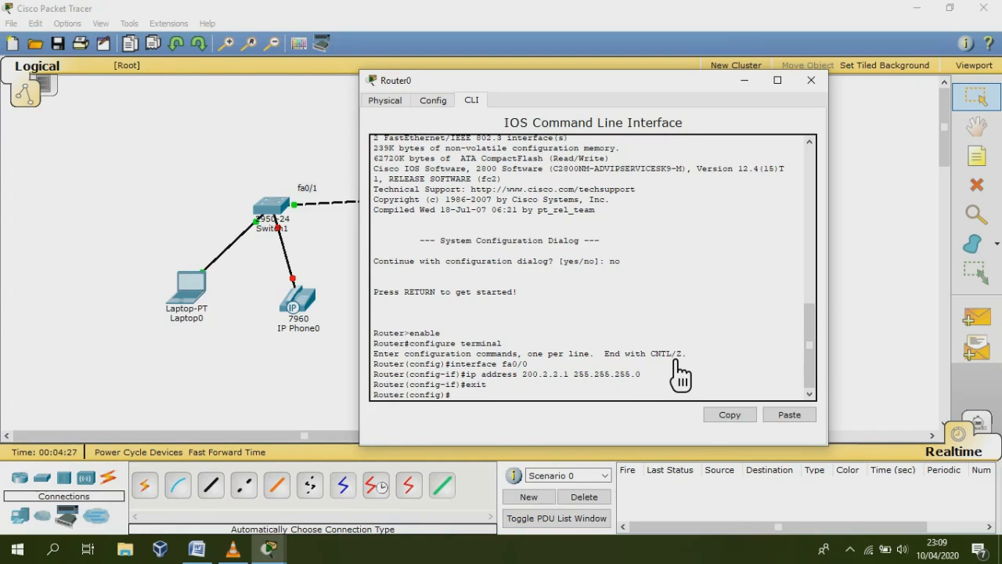
- Try to exclude 200.2.2.1 from DHCP assignment with the command "ip dhcp exluded-address 200.2.2.1"
text(ip)
text(dhcp exluded-)
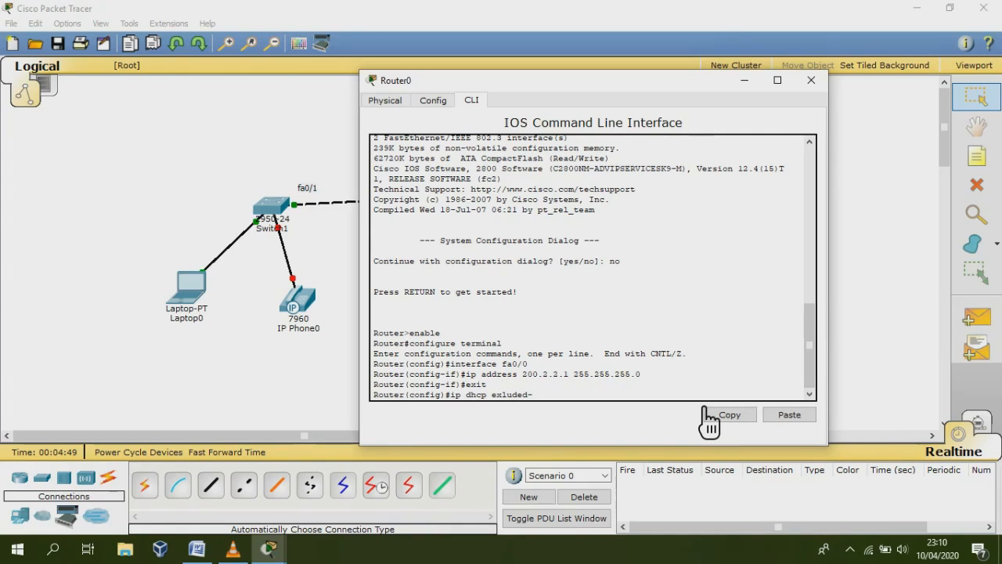
text(address 200.)
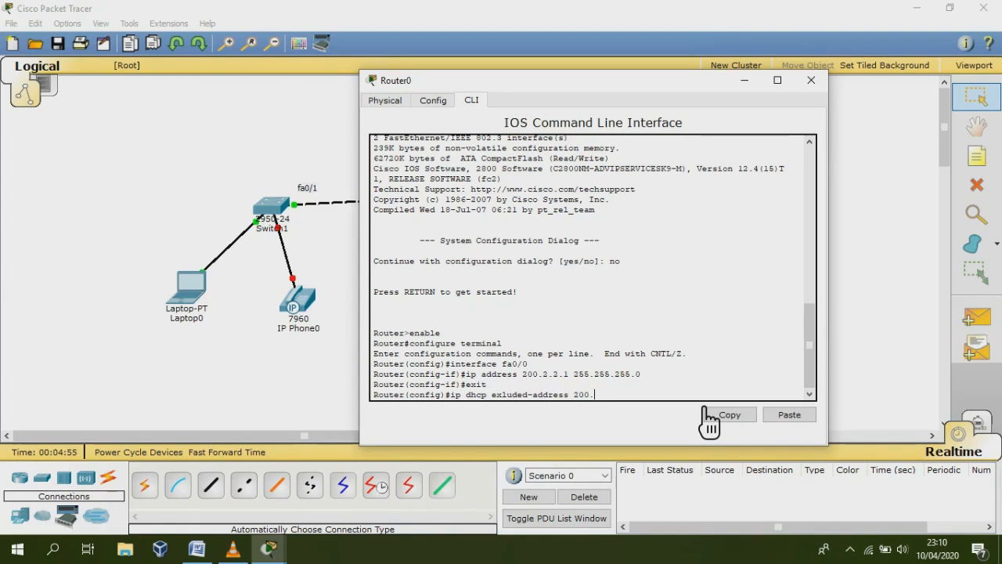
text(2.2.1)
key(Return)
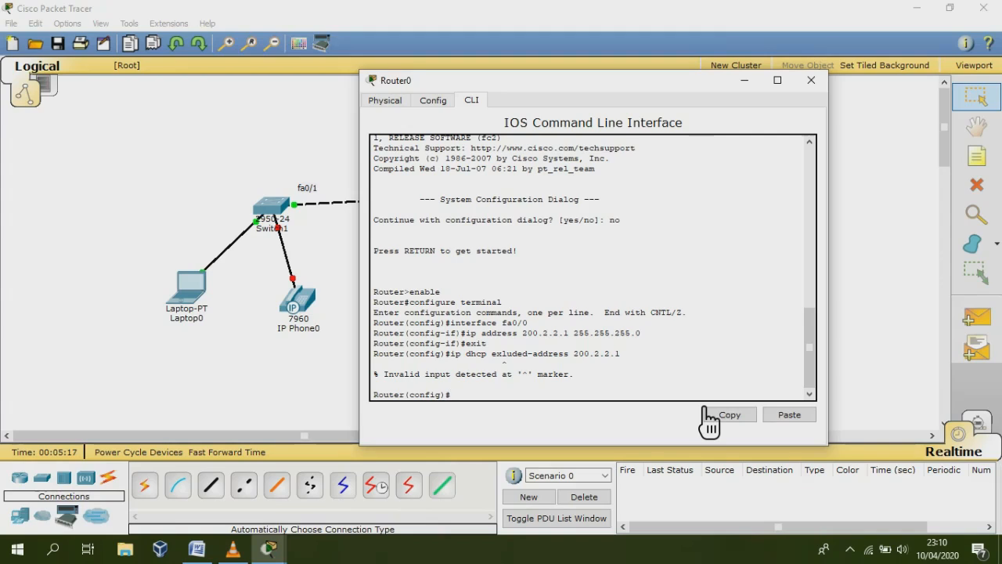
- Create a DHCP pool called "Server" on Router0 and set its network to 200.2.2.0 255.255.255.0
text(ip dhcp pool Server)
key(Return)
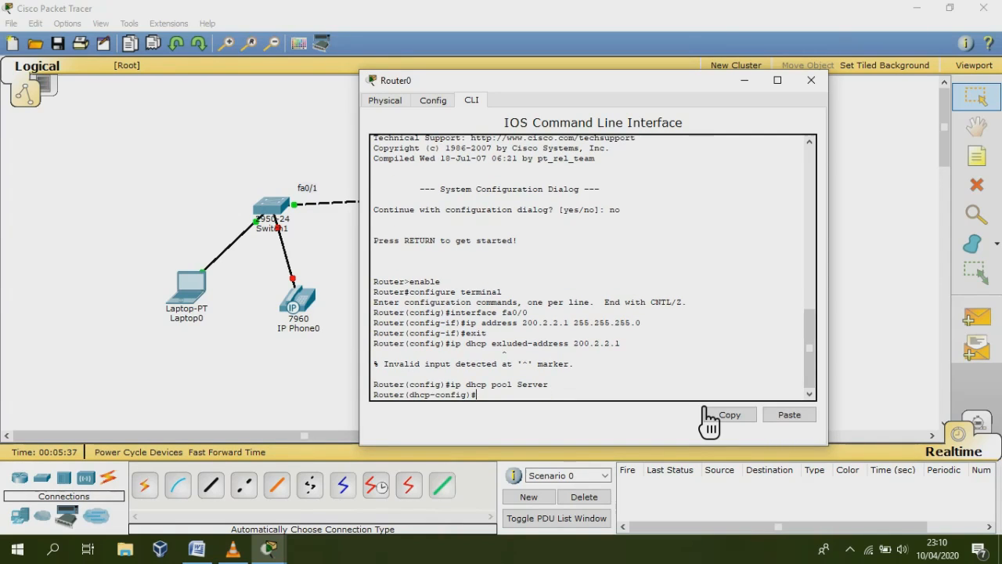
text(network 200.2.2.0 255.255.255.0)
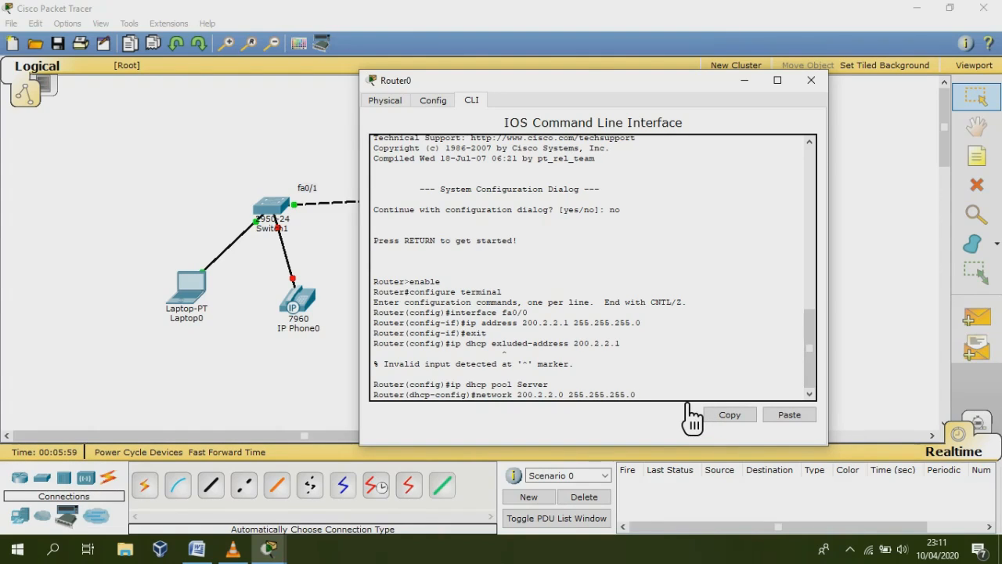
key(Return)
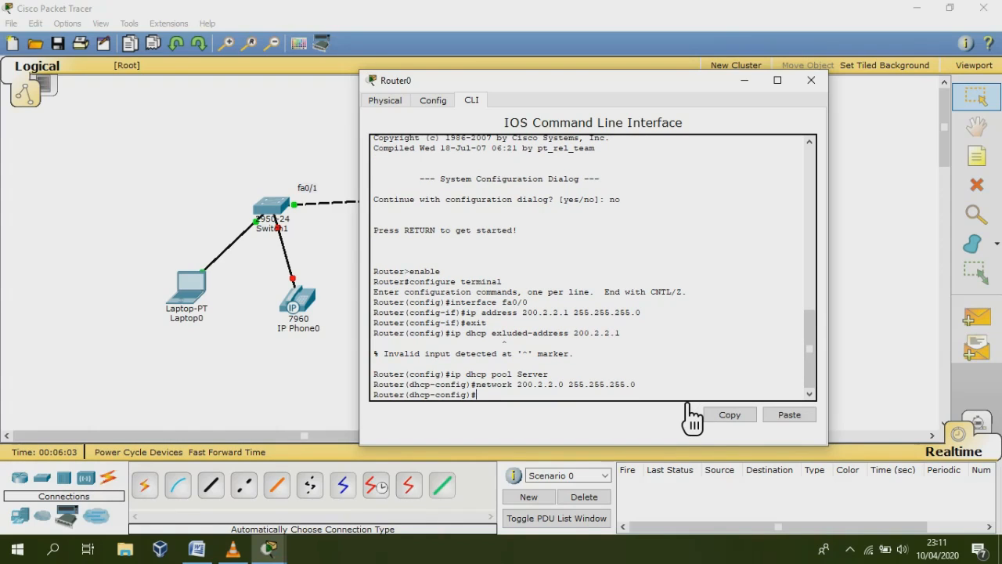
- Set the DHCP pool's default router to 200.2.2.1
text(def)
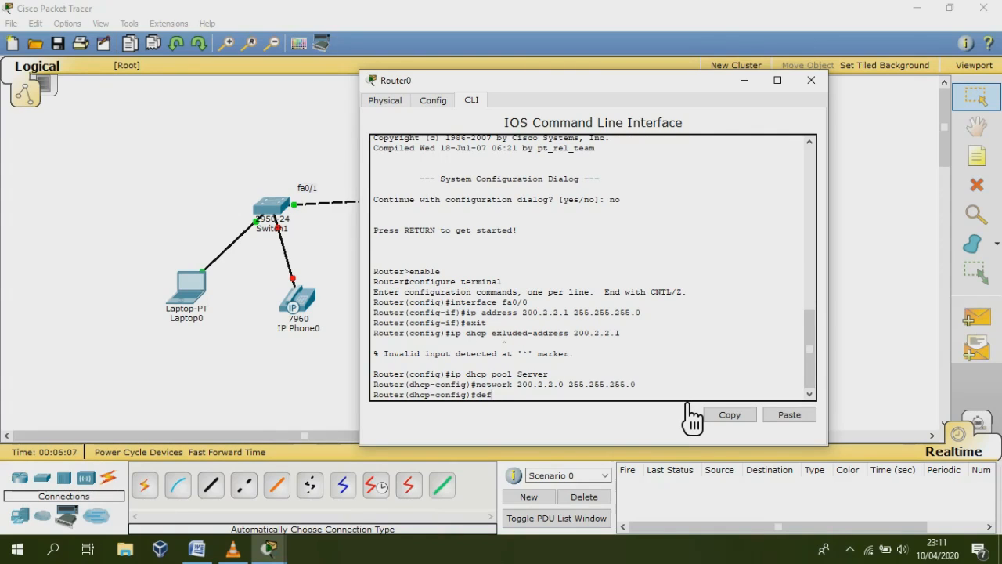
text(ault-router)
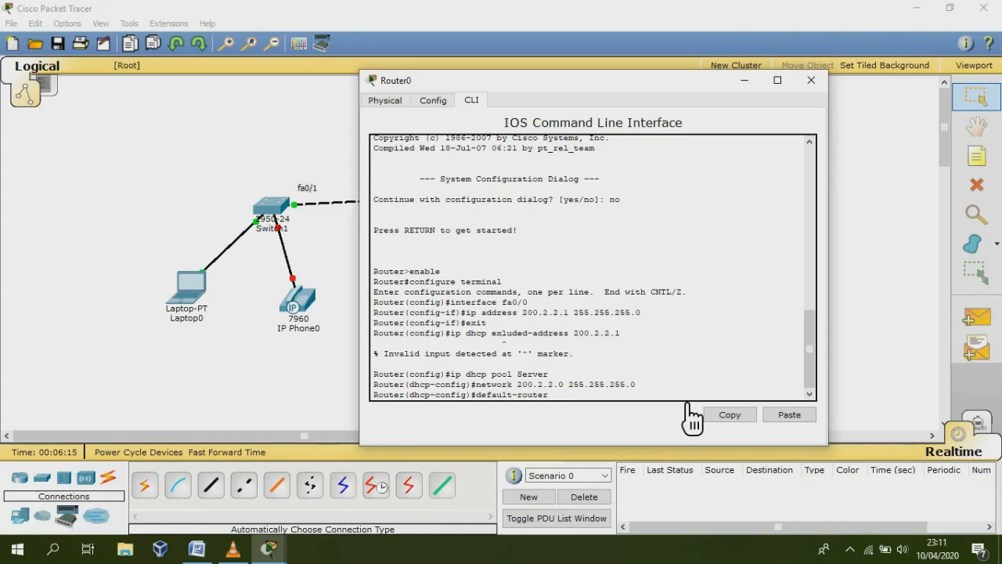
text( 200.2.2.2)
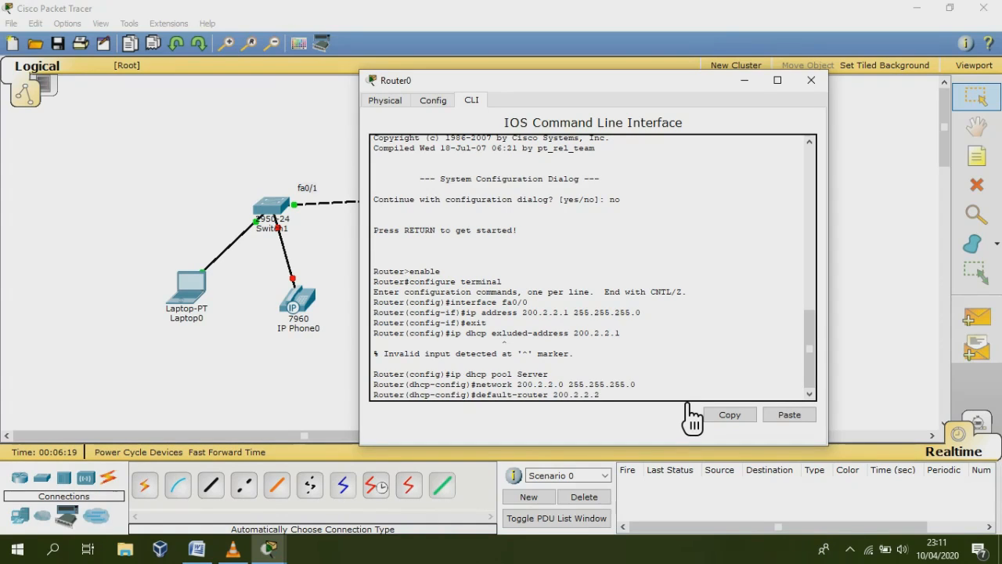
key(BackSpace)
text(1)
key(Return)
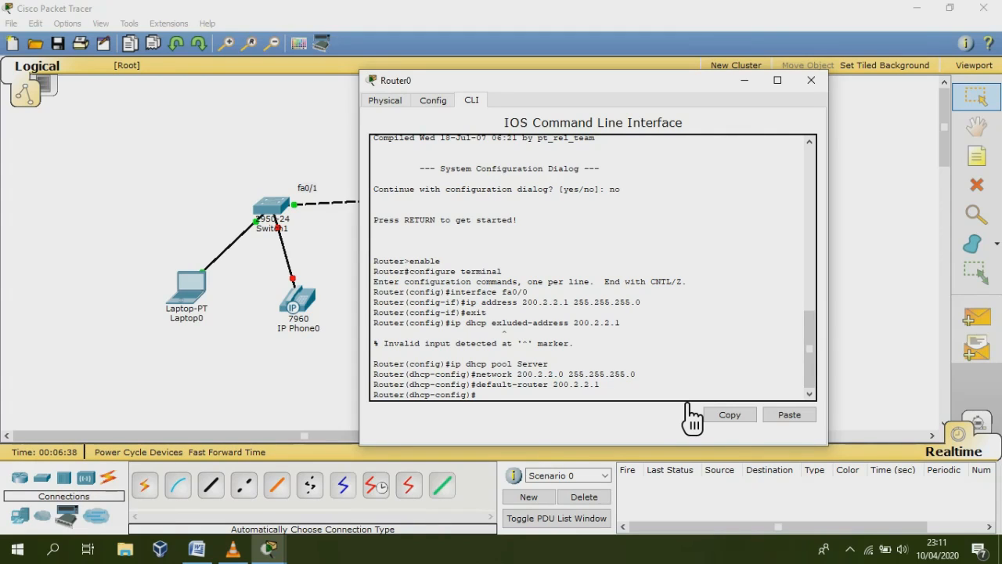
- Set DHCP option 150 to IP 200.2.2.1 in Router0's pool and enter telephony-service configuration
text(option 150 ip 200.2.2.1)
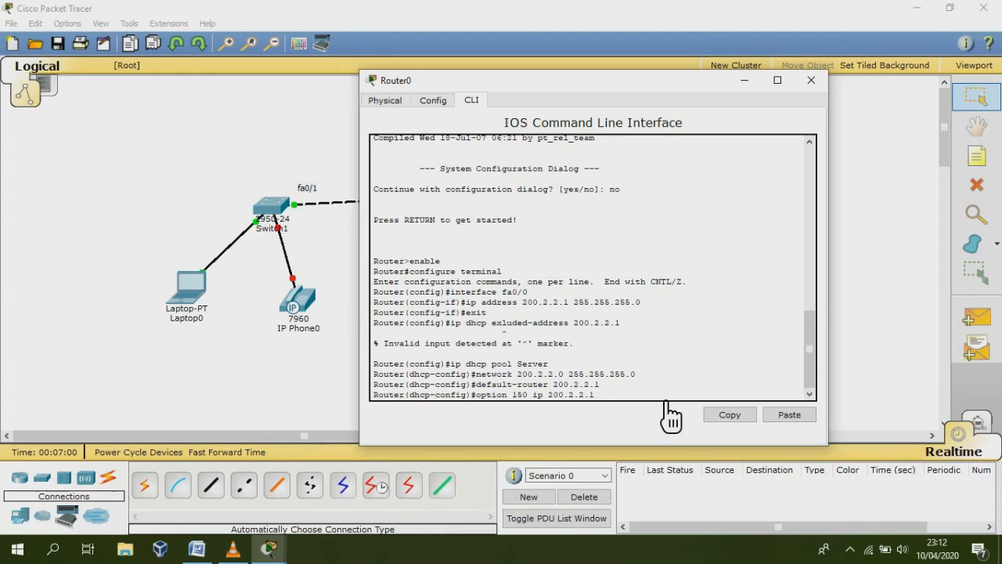
key(Return)
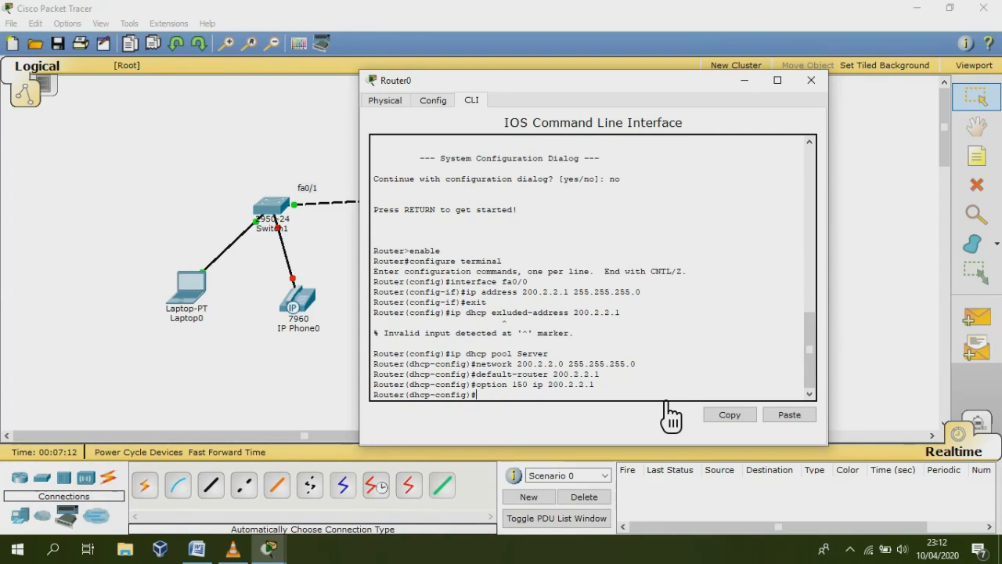
text(telephony-service)
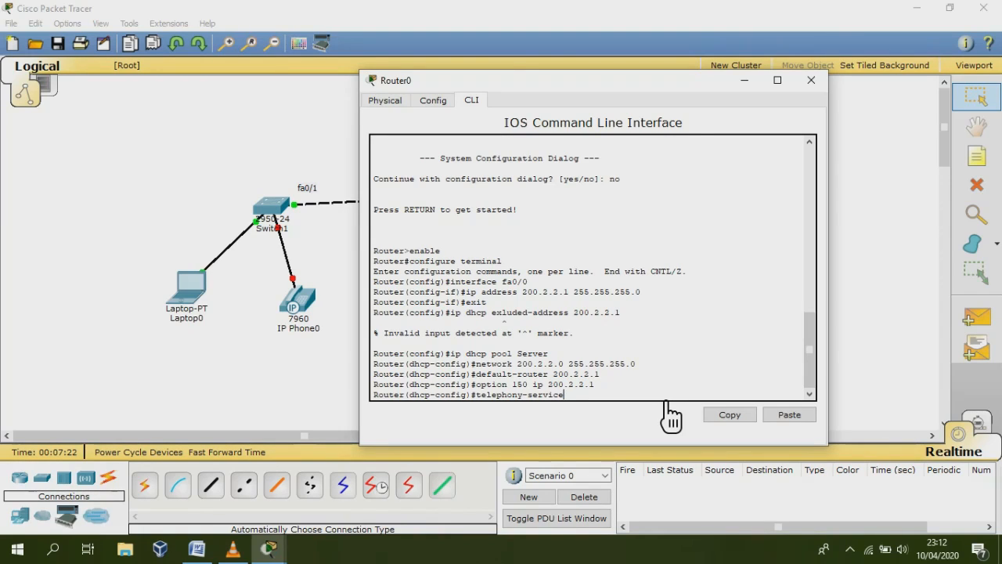
key(Return)
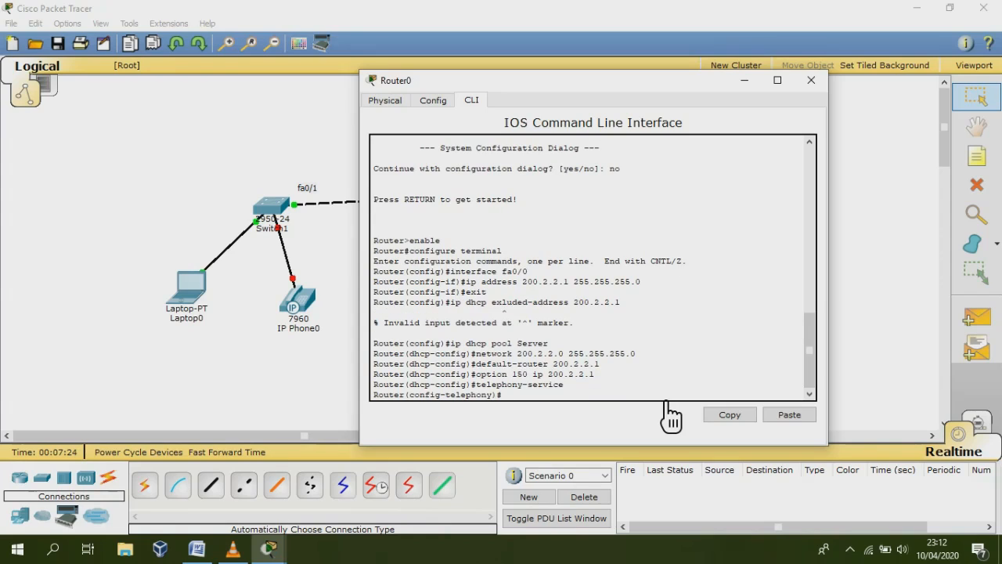
- Limit Router0's telephony service to 5 phones and 5 directory numbers with max-ephone 5 and max-dn 5
text(max-epo)
key(BackSpace)
text(hone)
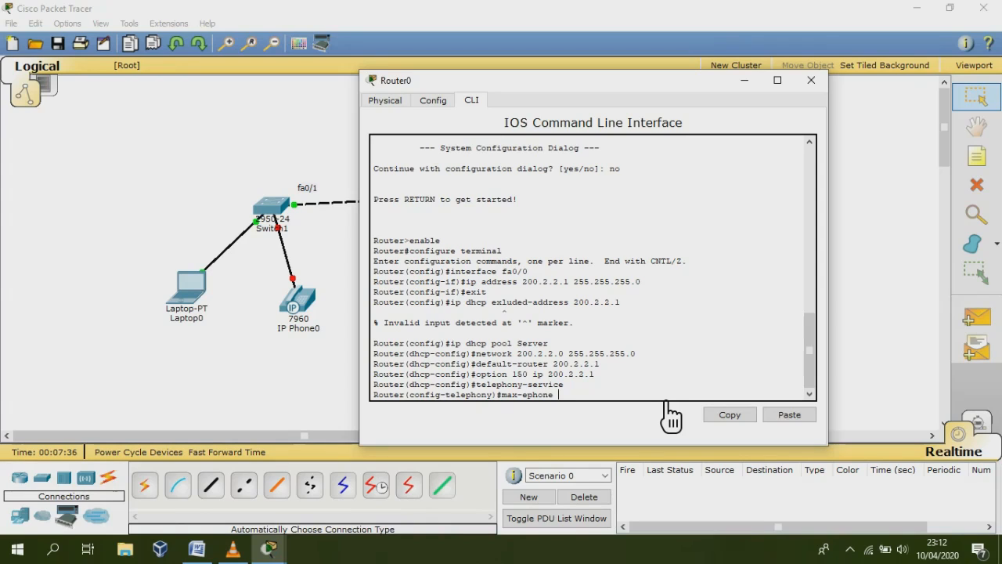
text( 5)
key(Return)
text(max)
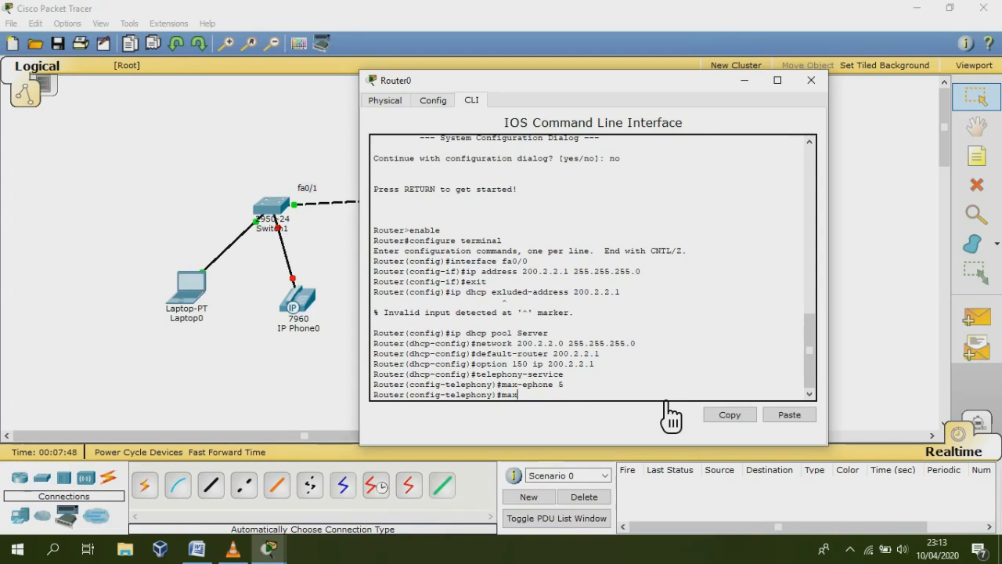
text(-dn 5)
key(Return)
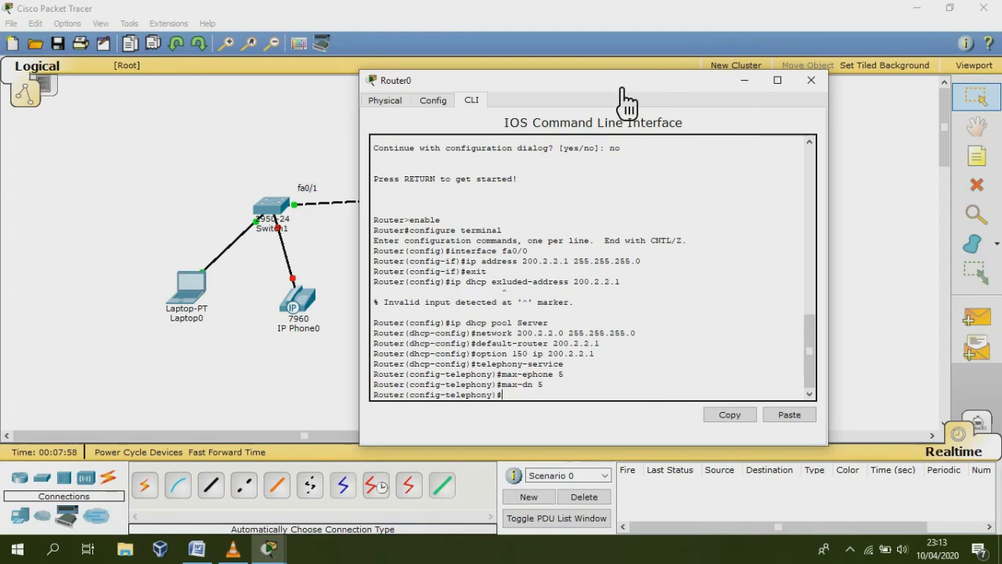
- Set the telephony source address to 200.2.2.1 port 2000 and auto-assign lines 1 to 4
drag(631, 89, 739, 93)
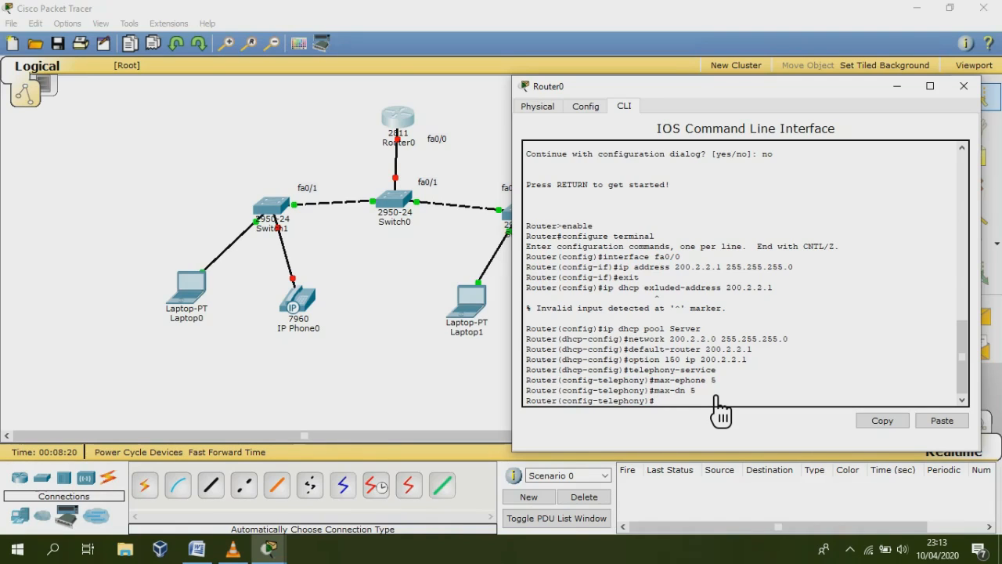
text(ip source-address 200.2.2.1 port )
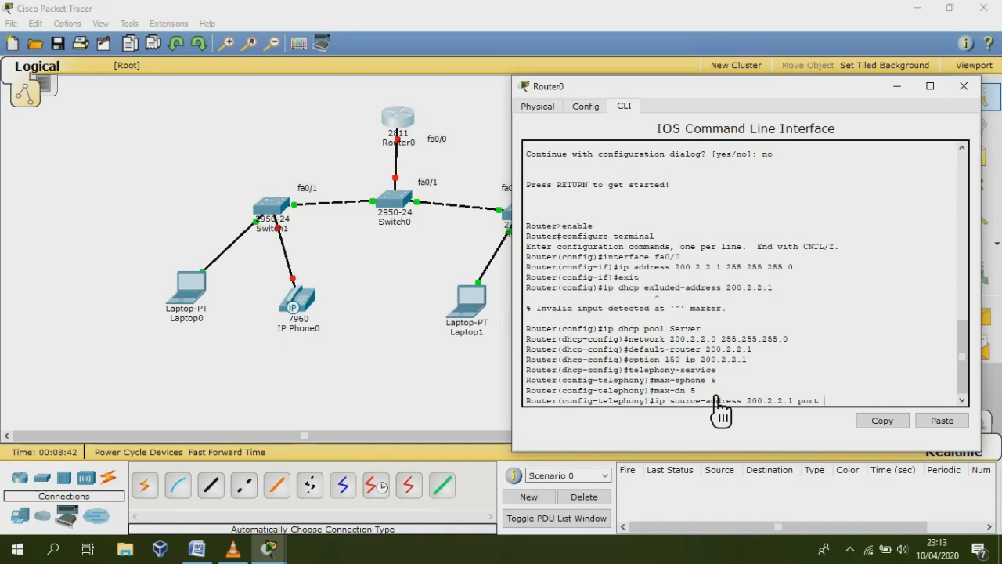
text(2000)
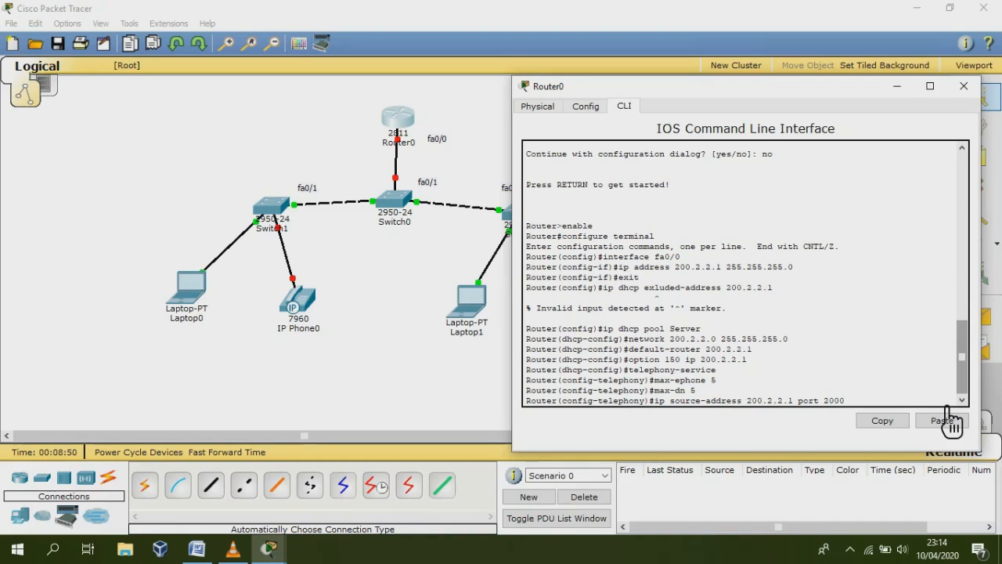
key(Return)
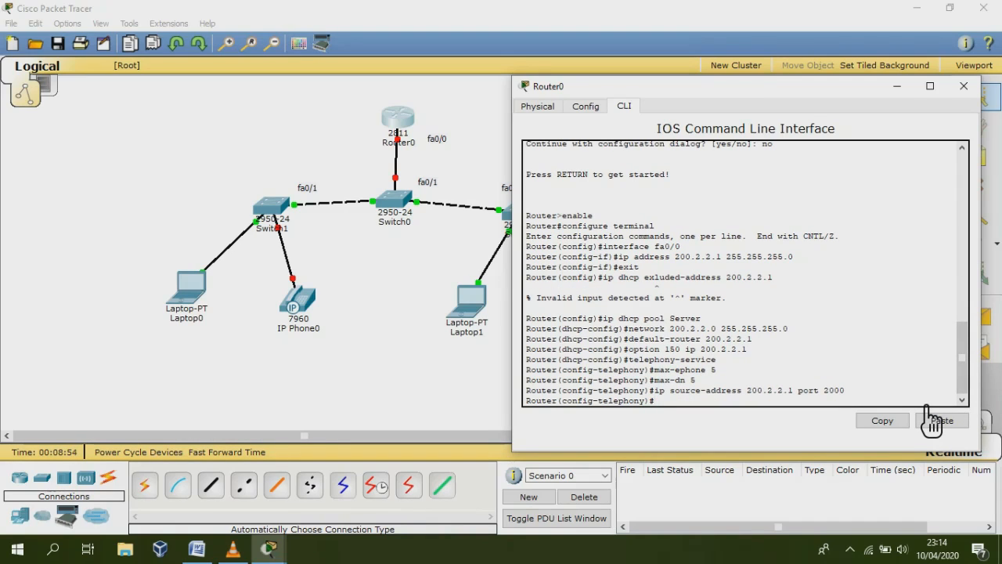
text(auto assign 1 to 4)
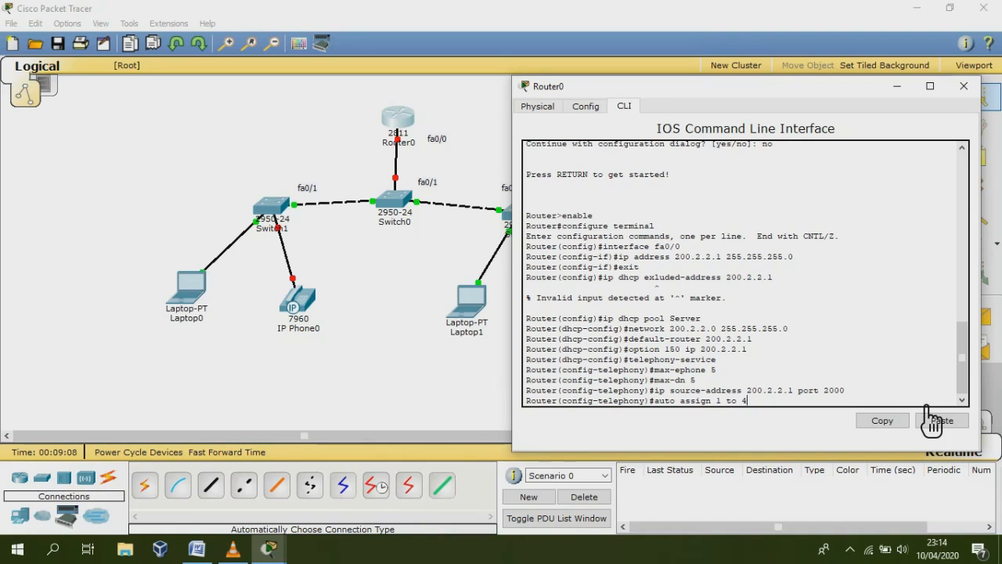
key(Return)
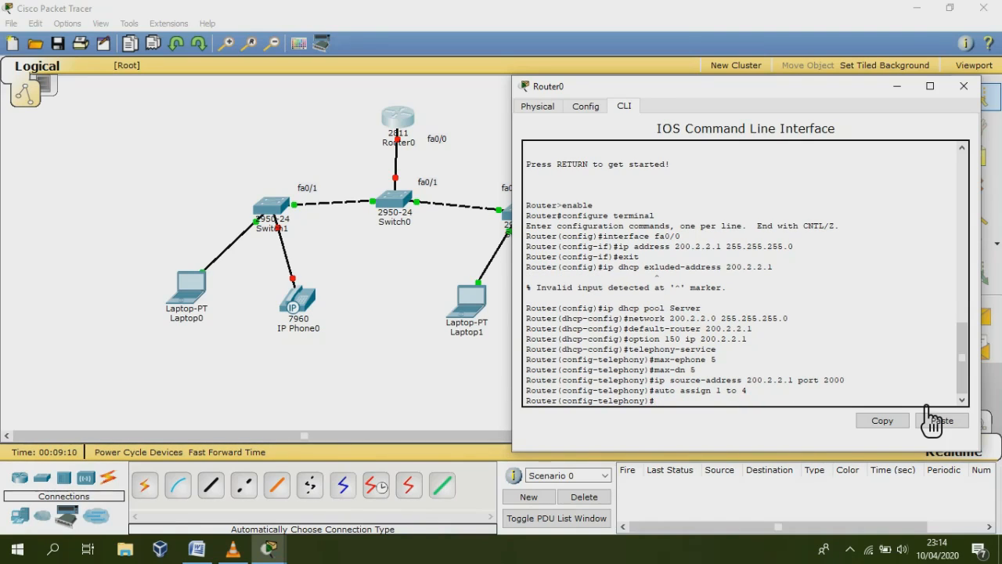
- Create ephone-dn 1 on Router0 and assign it the number 1111
text(epho)
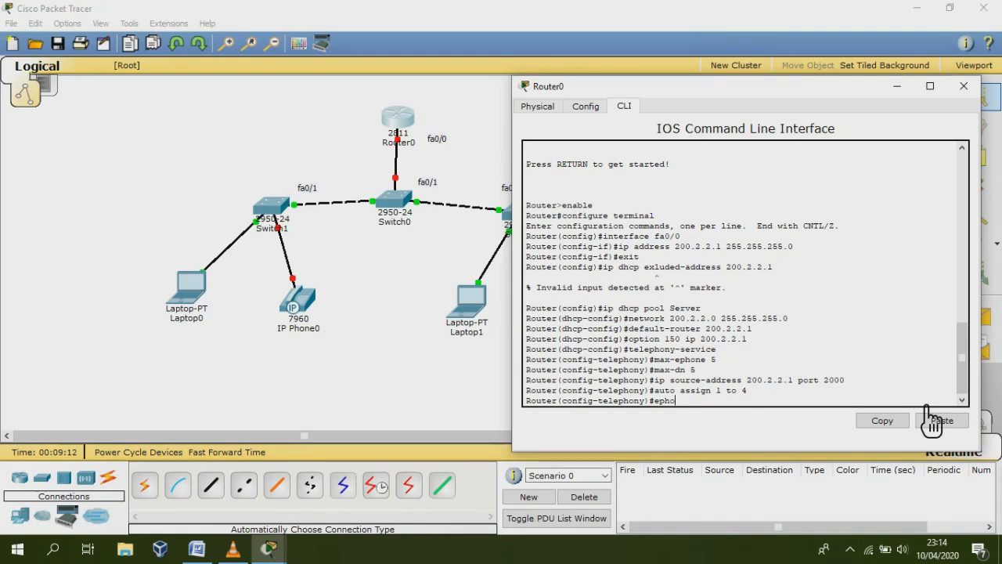
text(ne-dn)
text(1)
key(Return)
text(number)
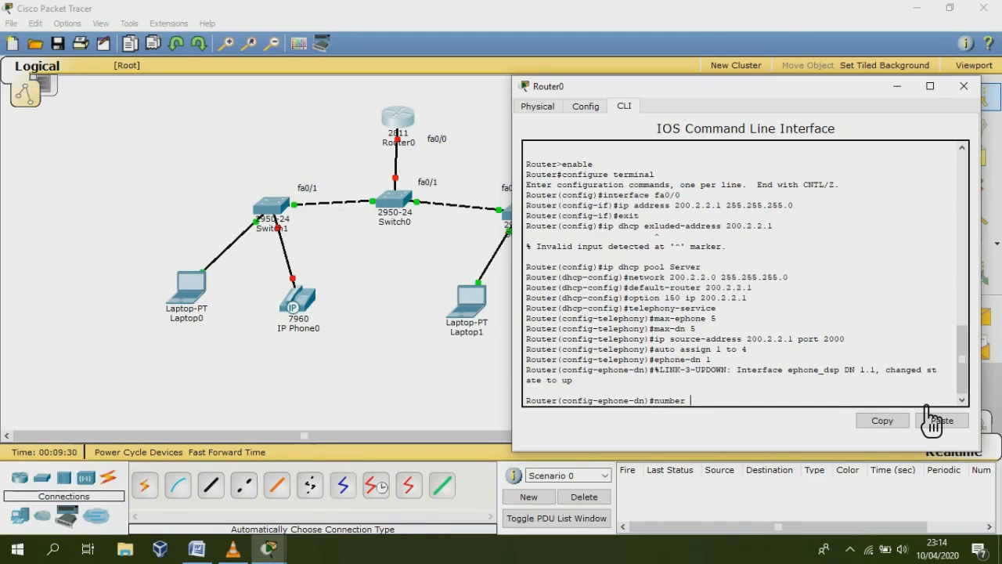
text( 1111)
key(Return)
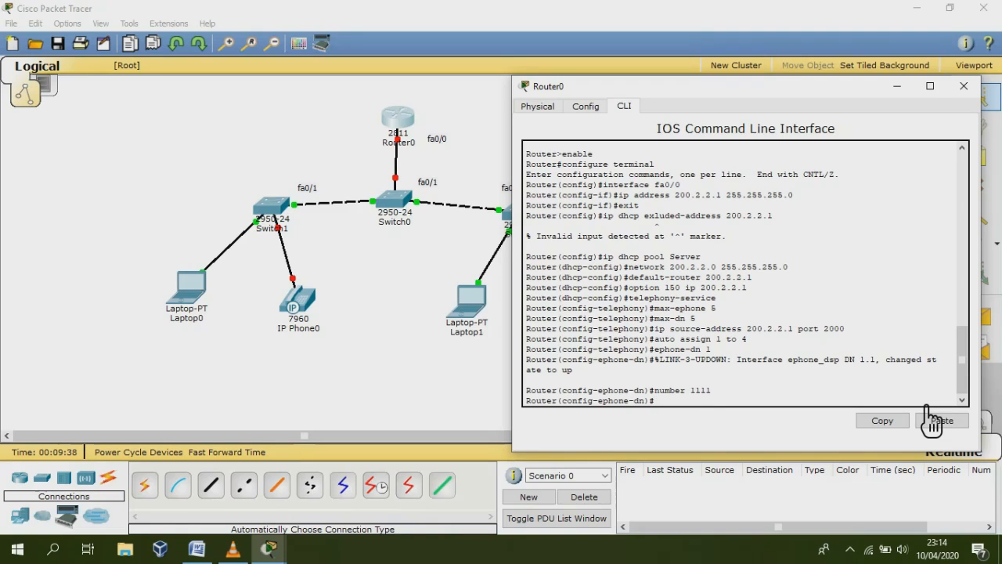
- Create ephone-dn 2 on Router0 and assign it the number 2222
text(hone-dn 2)
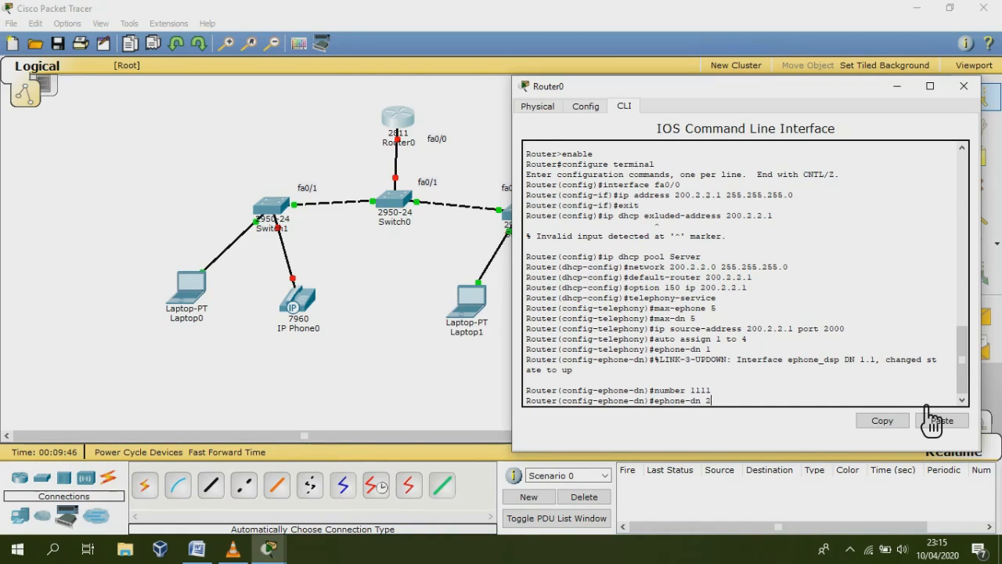
key(Return)
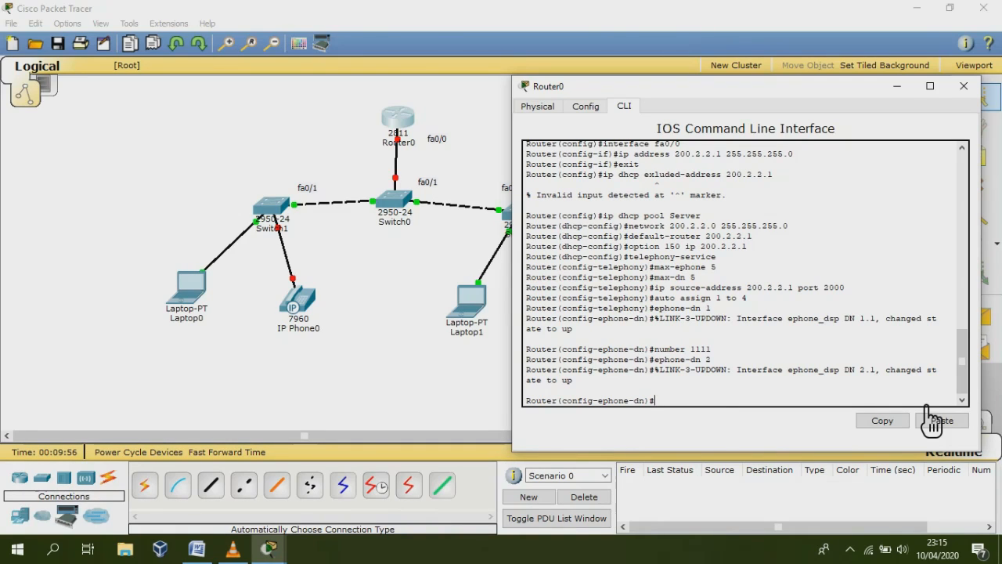
text(number 2222)
key(Return)
- Create ephone-dn 3 on Router0 and assign it the number 3333
text(ephone)
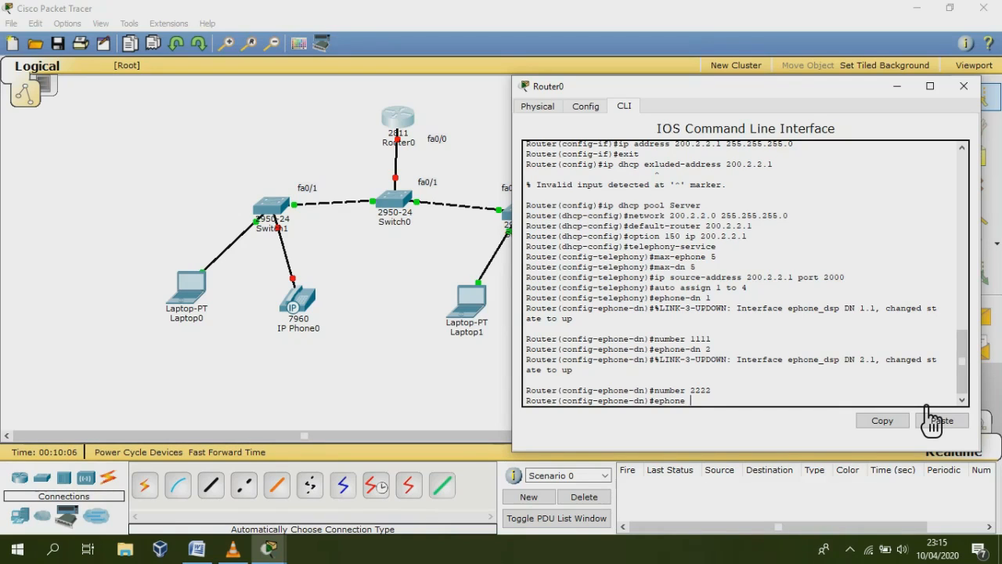
text( dn)
key(BackSpace)
key(BackSpace)
key(BackSpace)
text(-dn 3)
key(Return)
text(n)
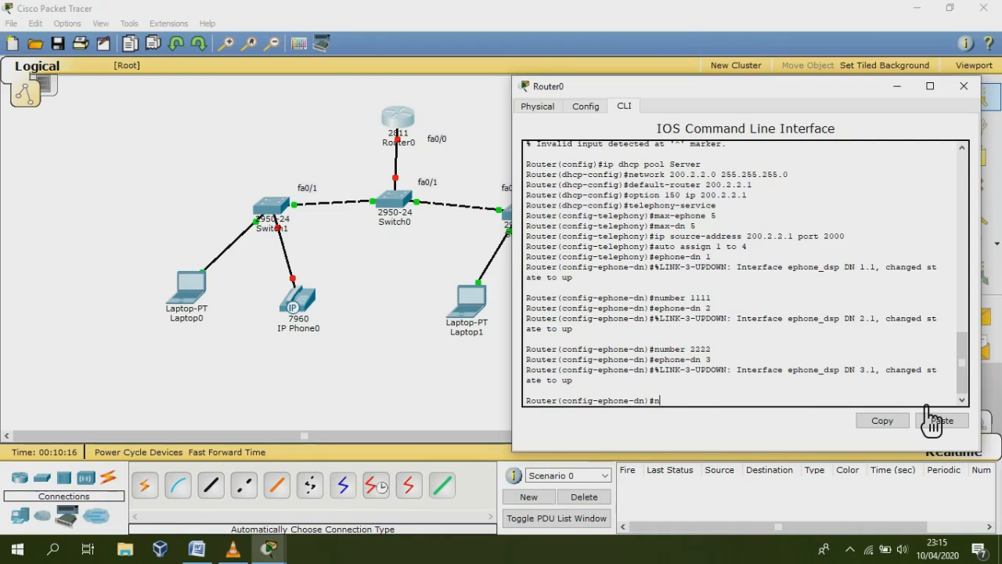
text(umber 3333)
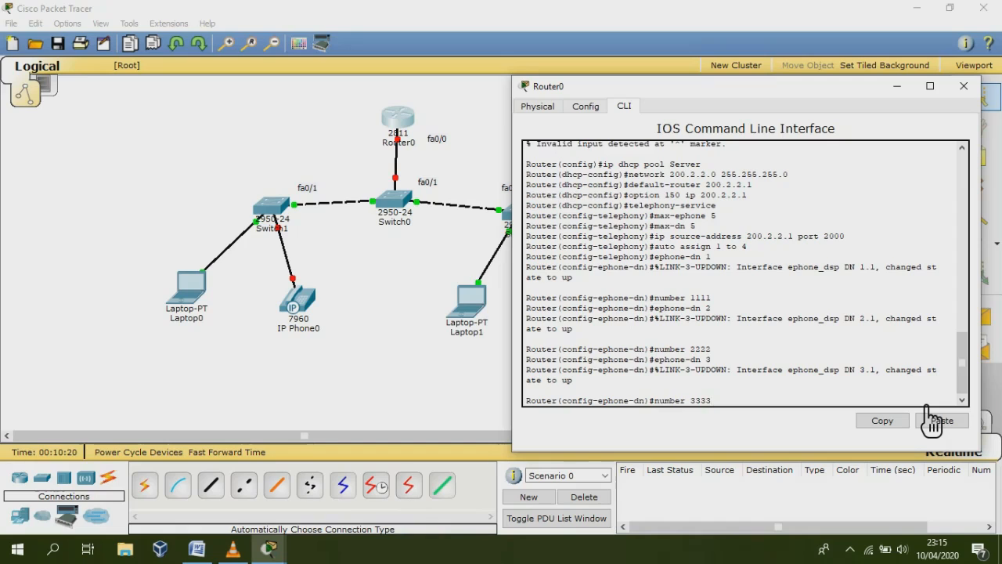
key(Return)
key(Return)
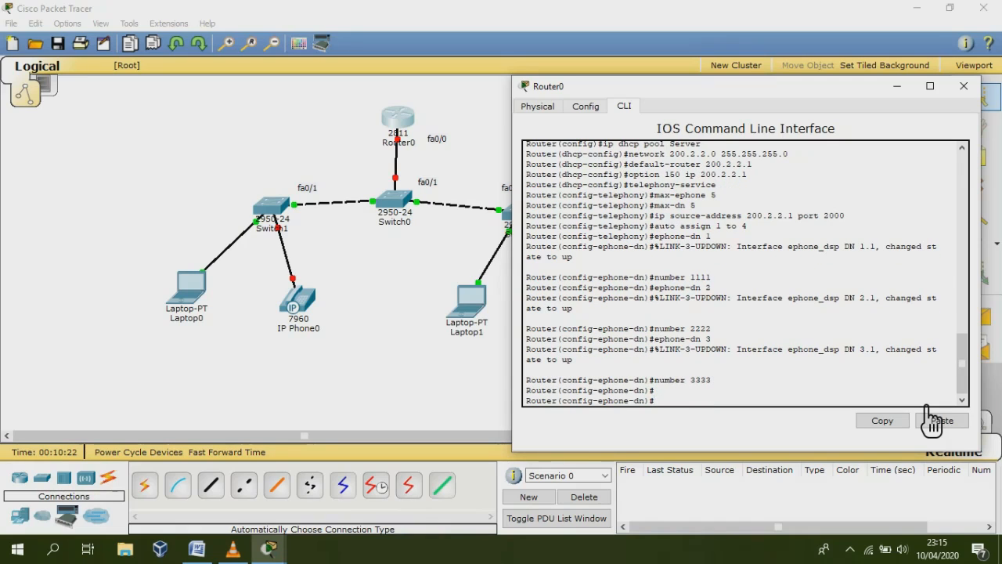
- Create ephone-dn 4 on Router0 and assign it the number 4444
text(ephone-dn 4)
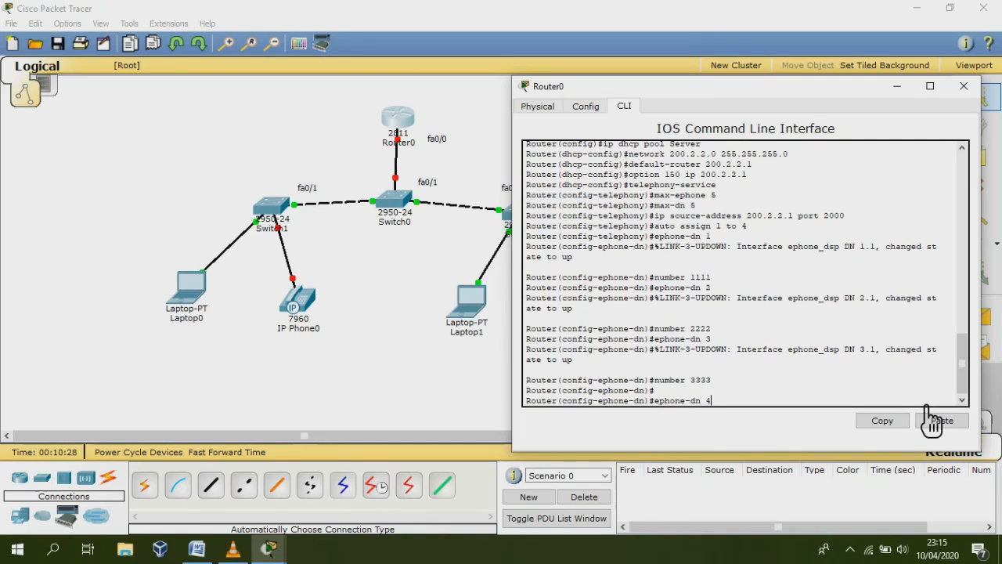
key(Return)
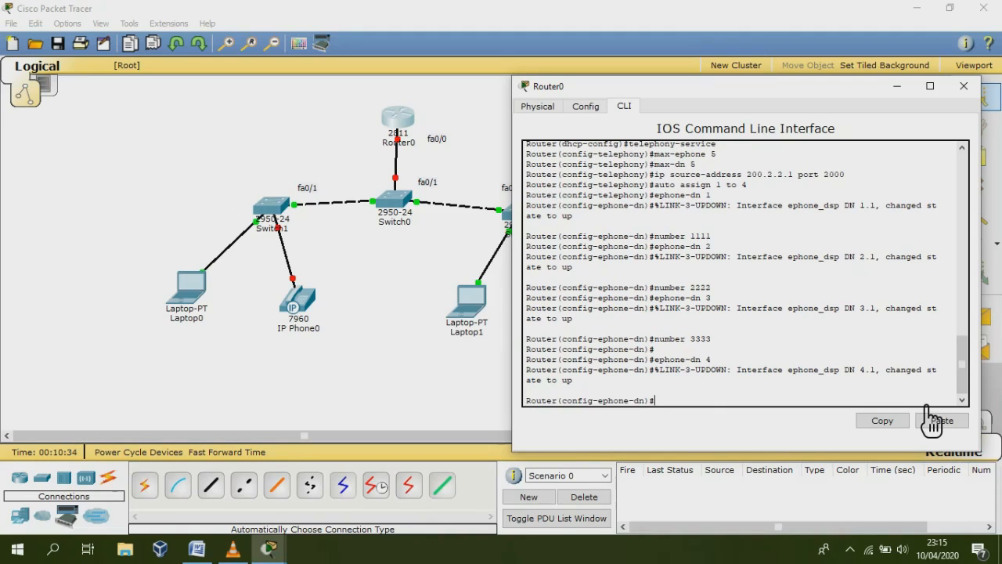
text(number 4444)
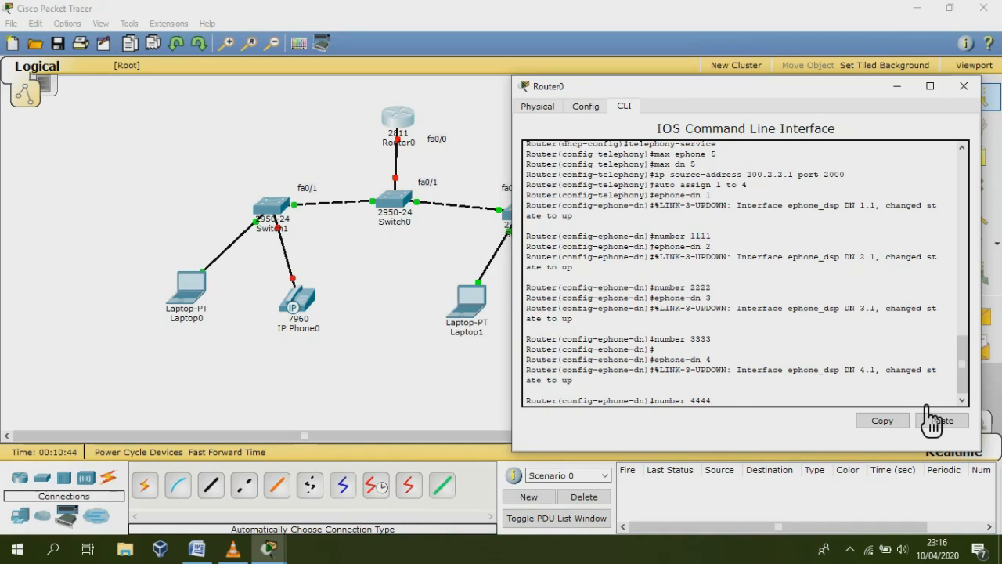
key(Return)
- Exit Router0's configuration back to privileged EXEC mode, review the entered commands and minimize the router window
text(ex)
key(Return)
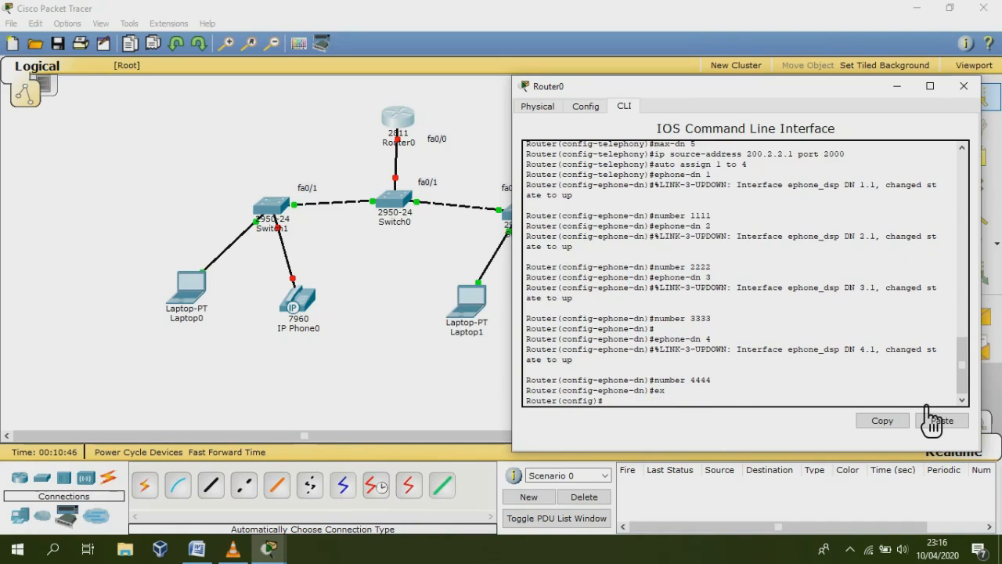
text(ex)
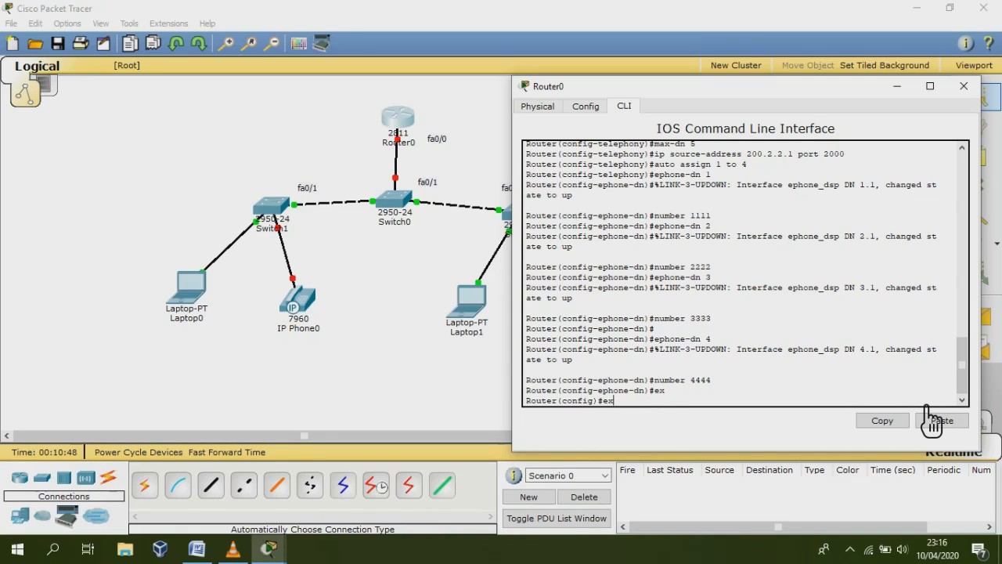
key(Return)
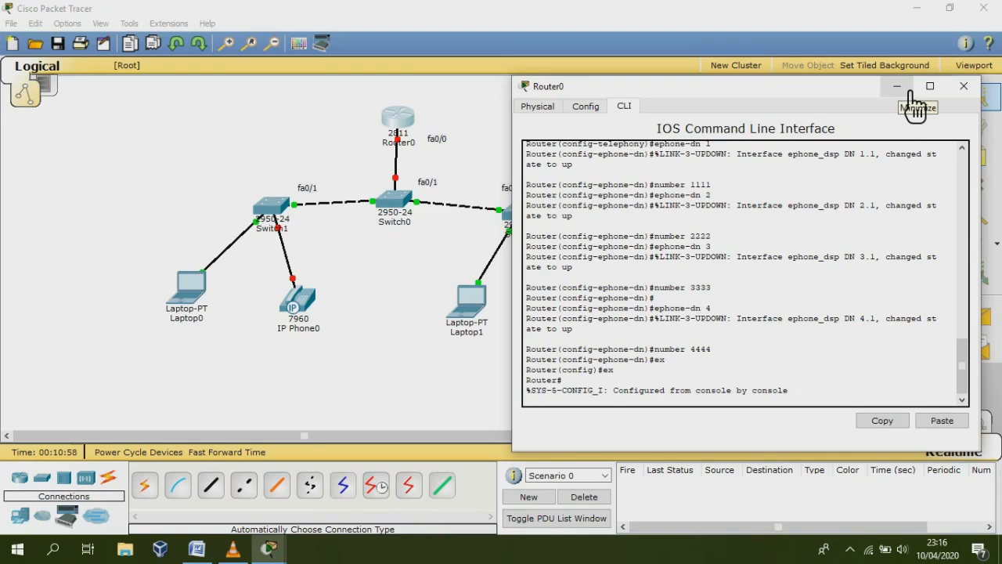
scroll(823, 179, up, 10)
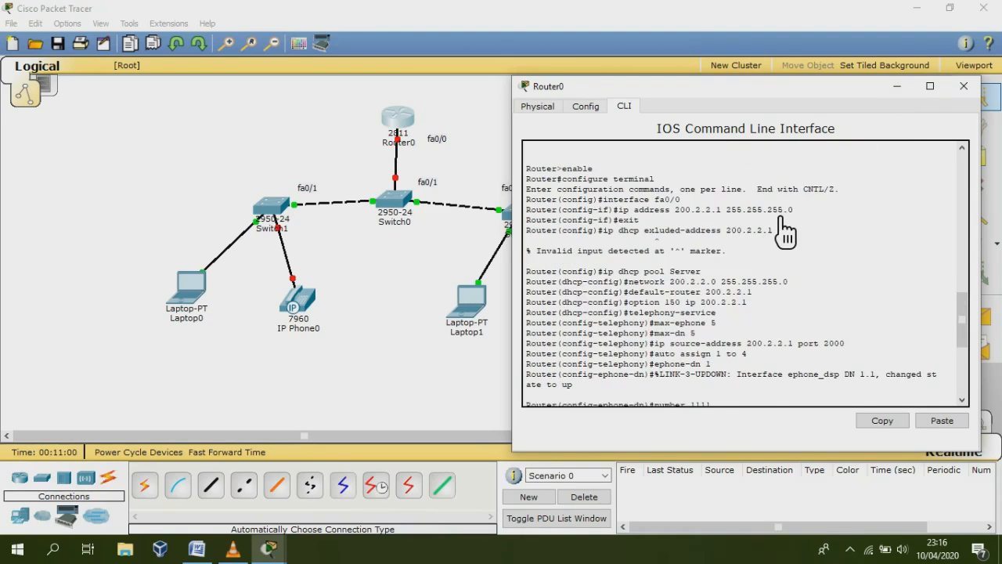
click(897, 86)
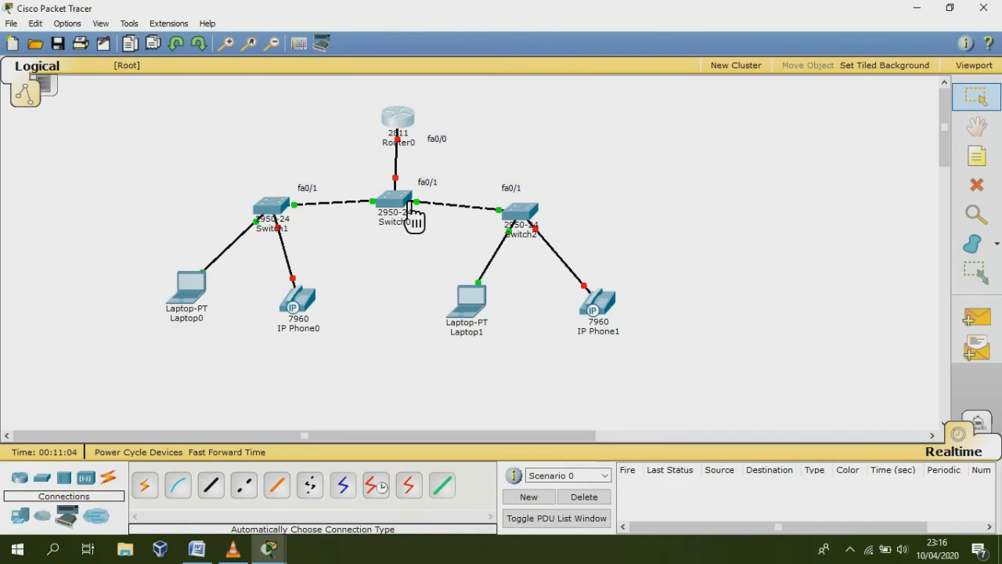
- Open Switch0's command line and enter global configuration mode with enable and configure terminal
click(411, 219)
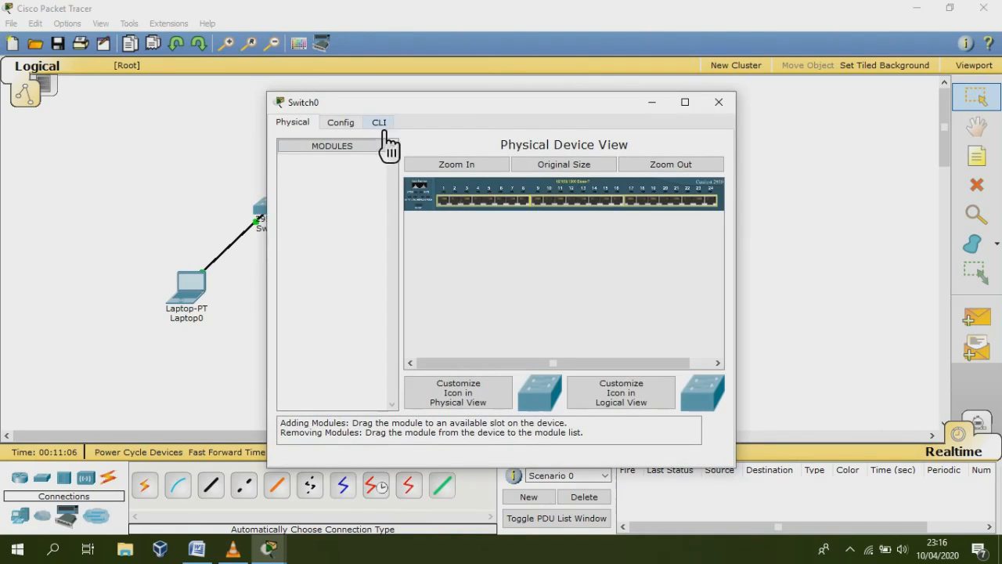
drag(423, 125, 567, 150)
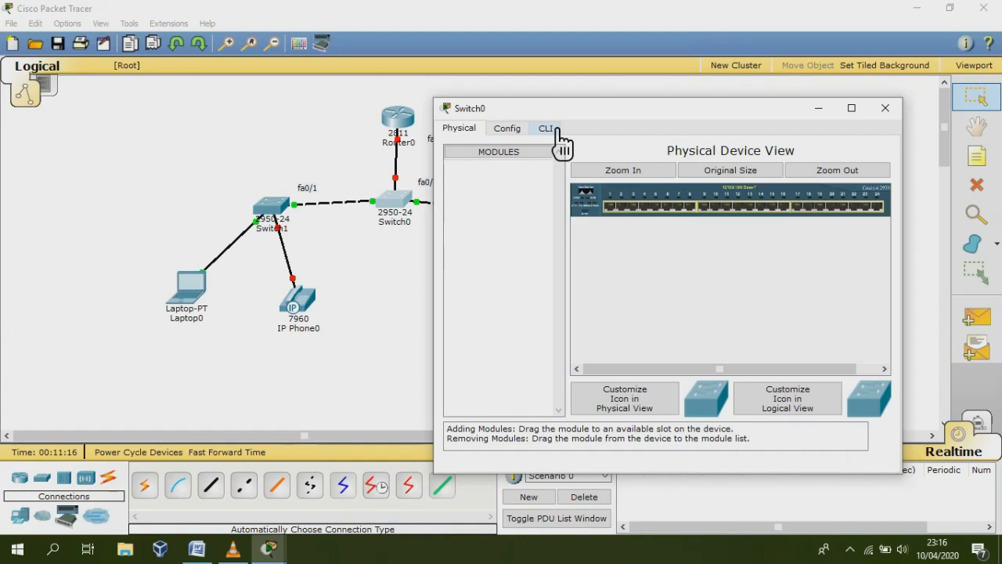
click(558, 130)
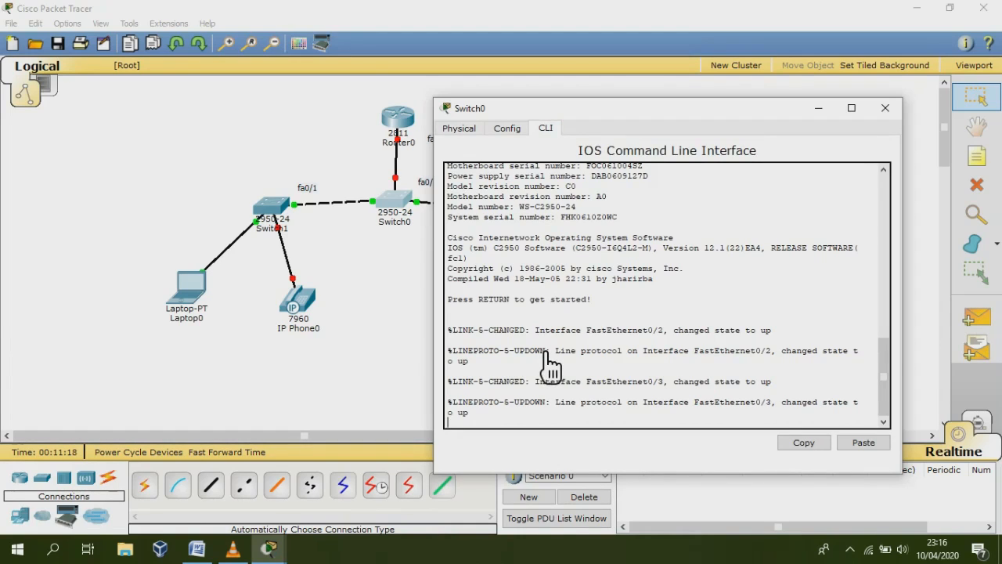
key(Return)
text(ne)
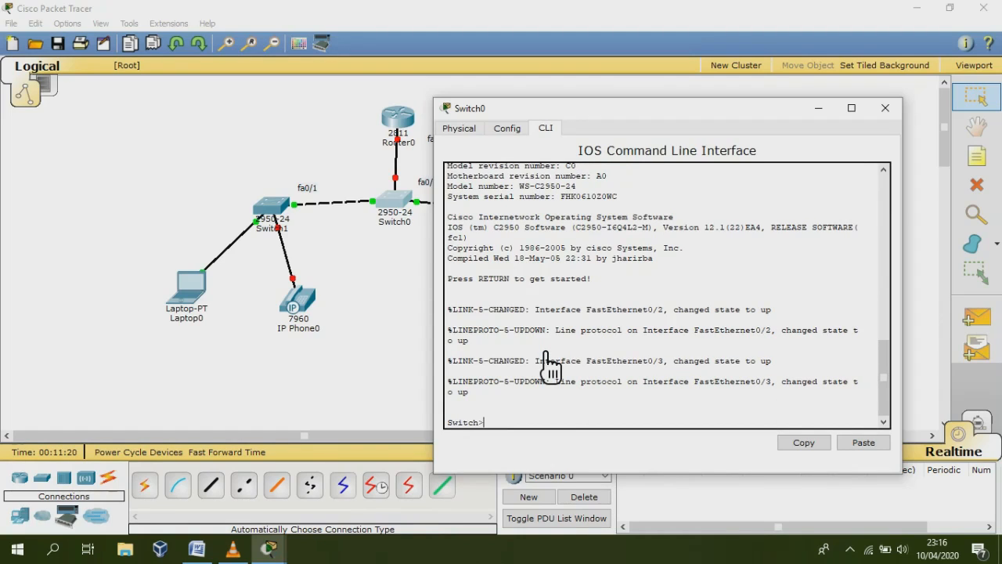
key(BackSpace)
key(BackSpace)
text(enable)
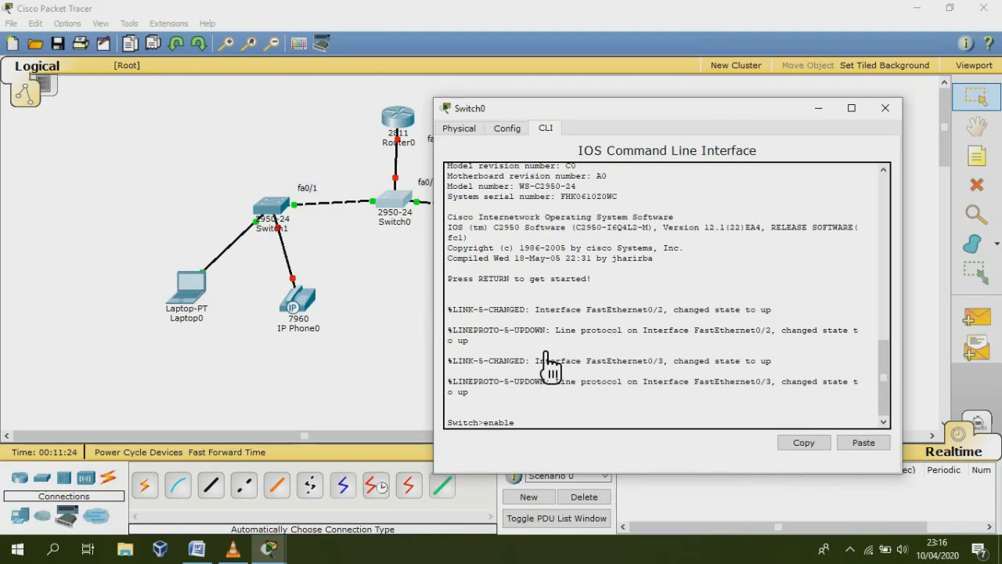
key(Return)
text(con)
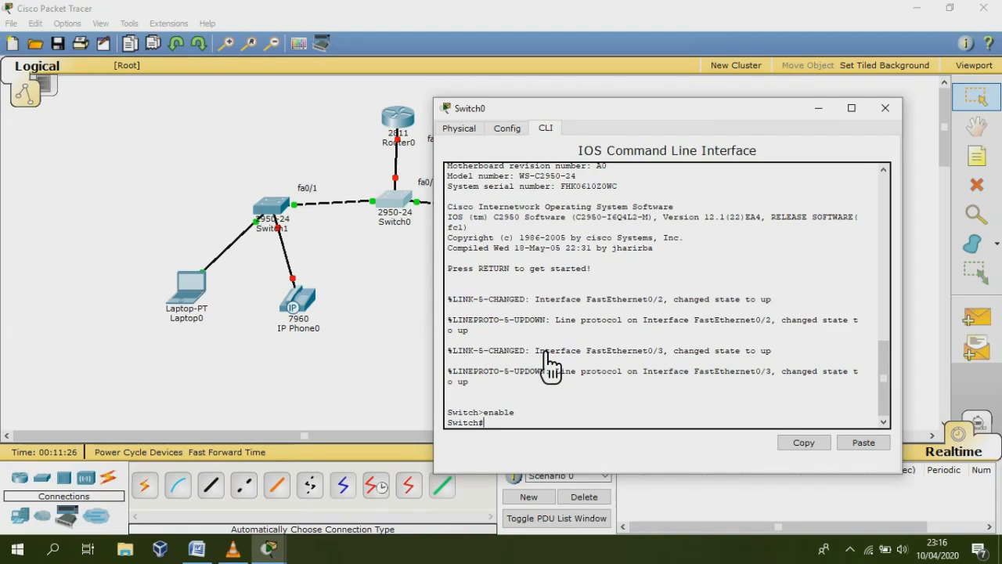
text(figure )
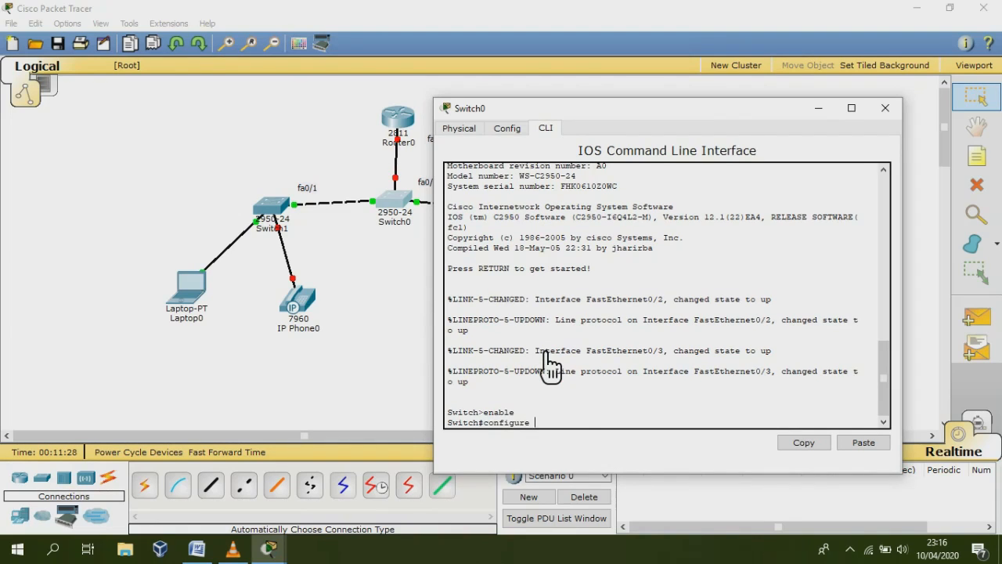
text(terminal)
key(Return)
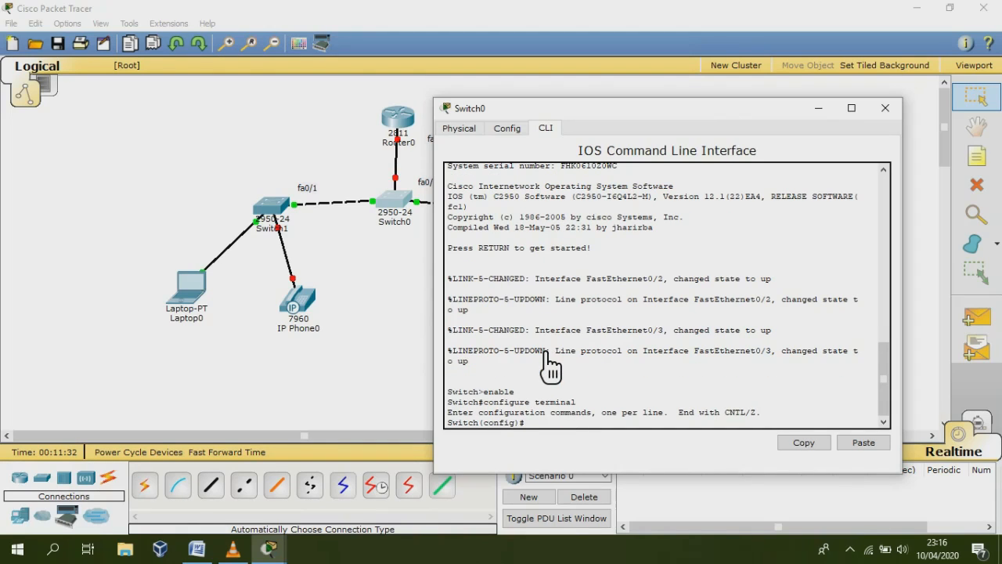
- Set Switch0's interface range fa0/1-24 to switchport mode access
text(interface range )
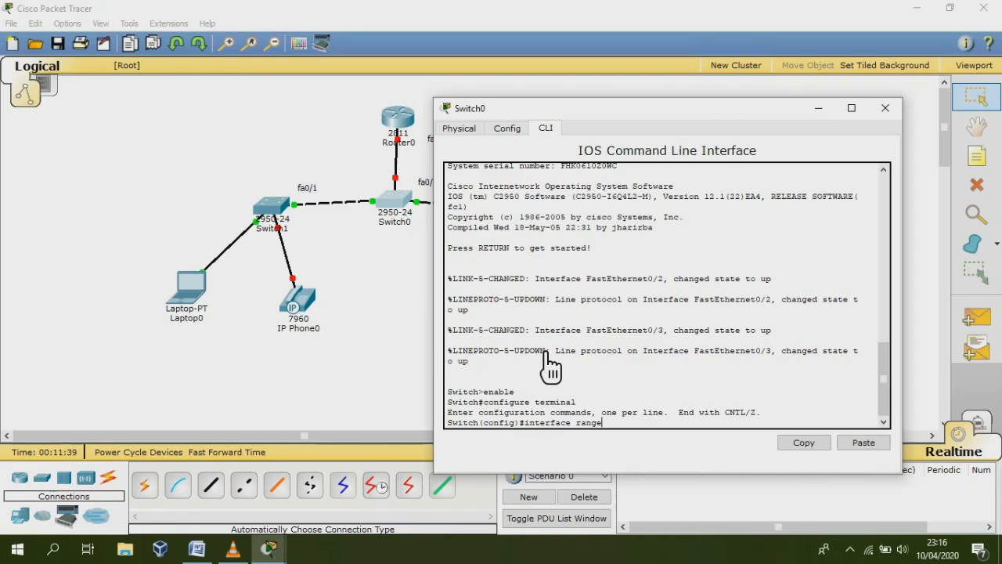
text(fa0/1-24)
key(Return)
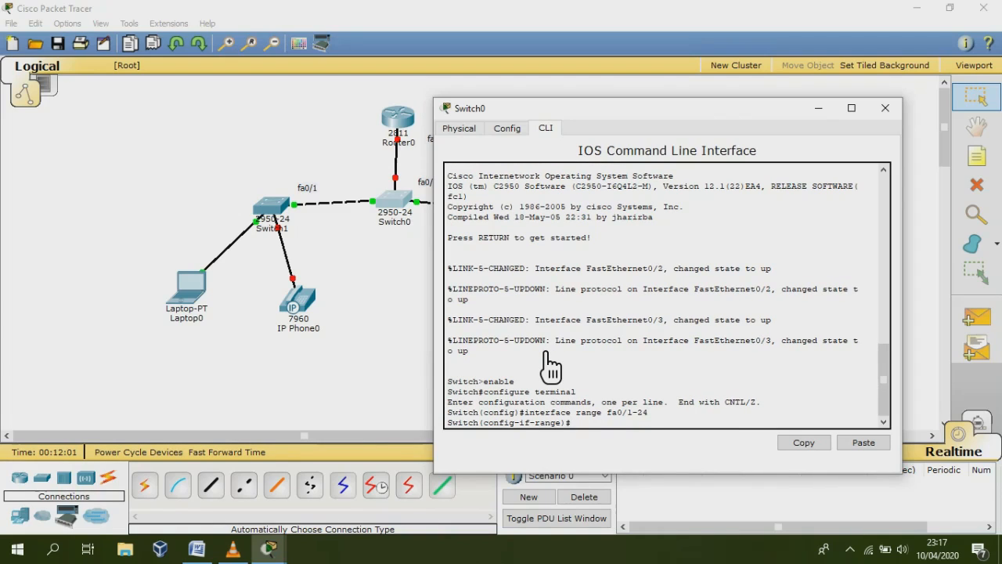
text(switchport mode access)
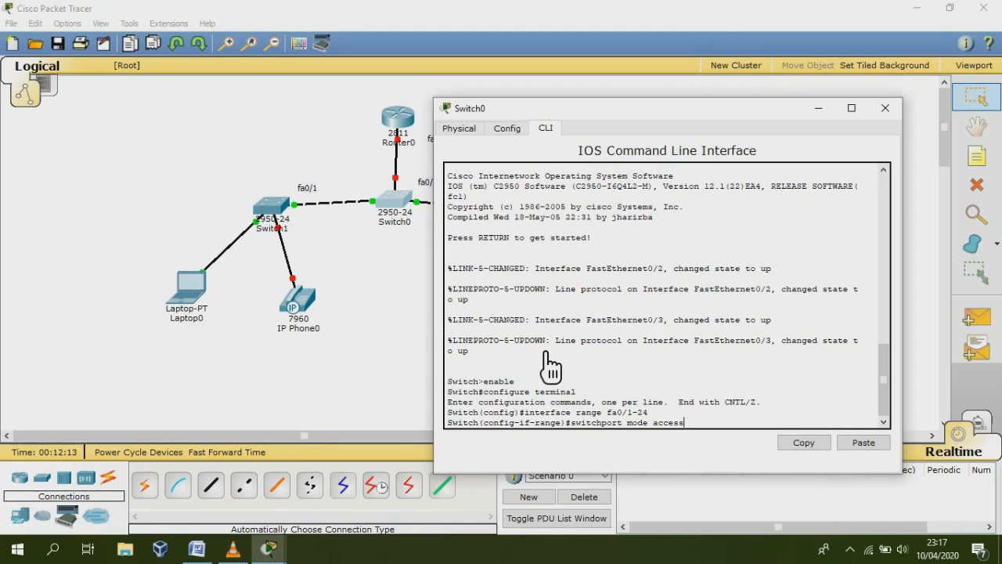
key(Return)
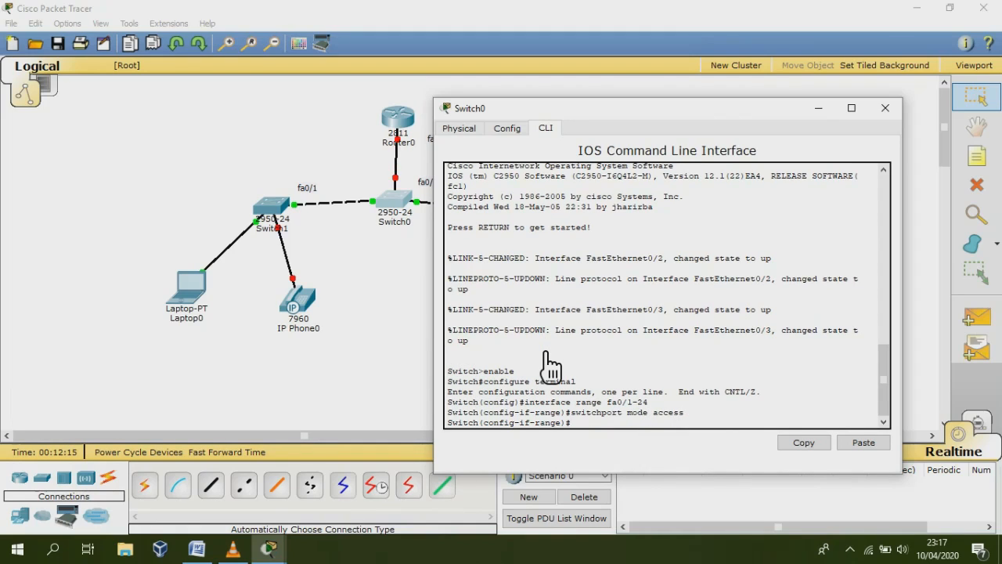
- Assign voice VLAN 1 to Switch0's interface range, then exit configuration mode and close the switch window
text(switchport voice vlan 1)
key(Return)
text(ex)
key(Return)
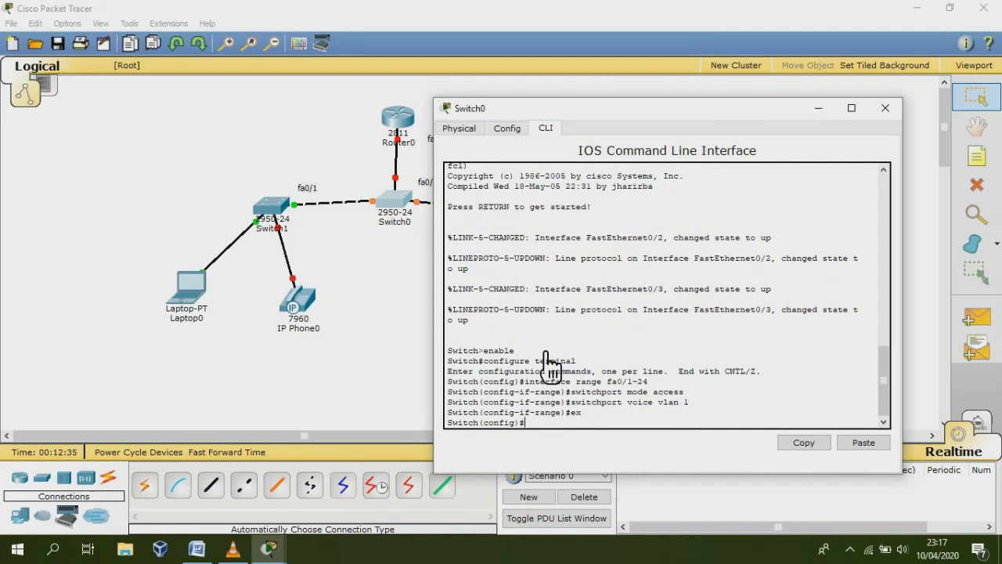
text(ex)
key(Return)
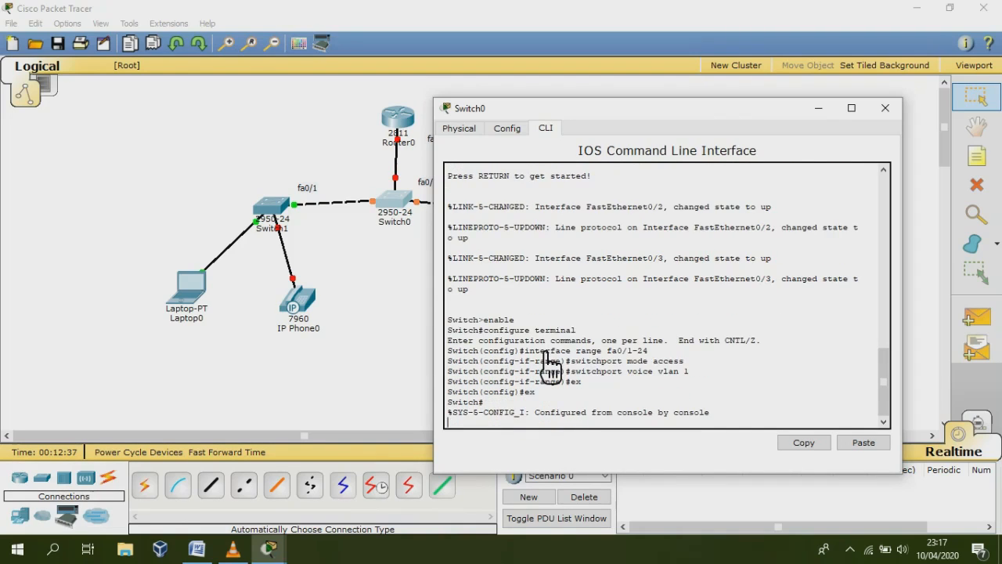
click(886, 108)
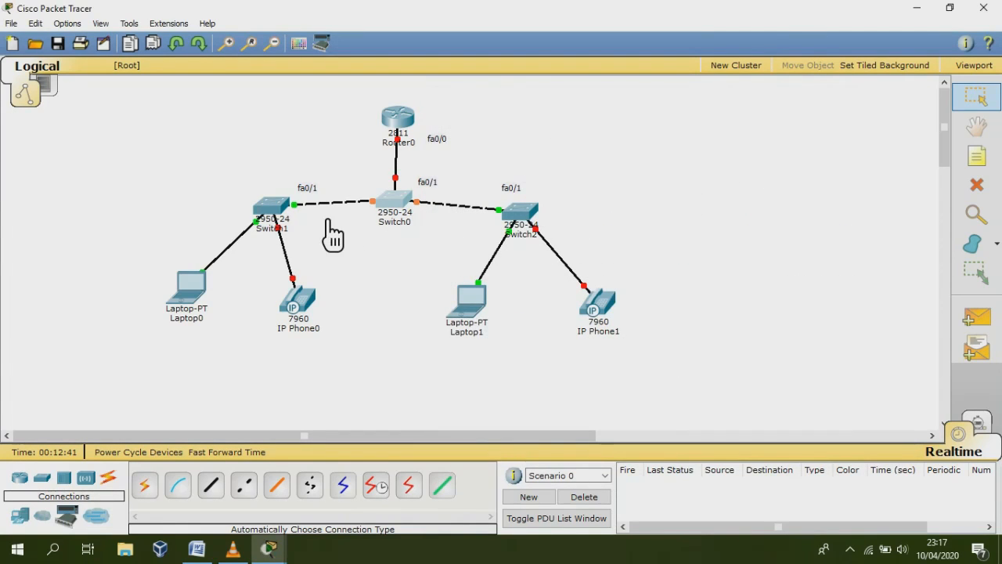
- Open Switch1's command line and enter global configuration mode
click(282, 223)
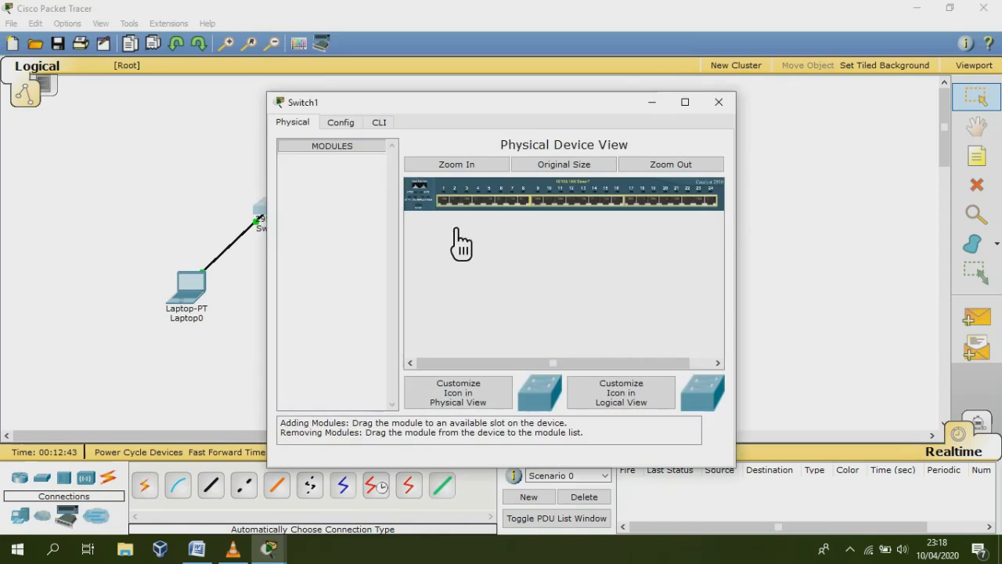
click(380, 123)
key(Return)
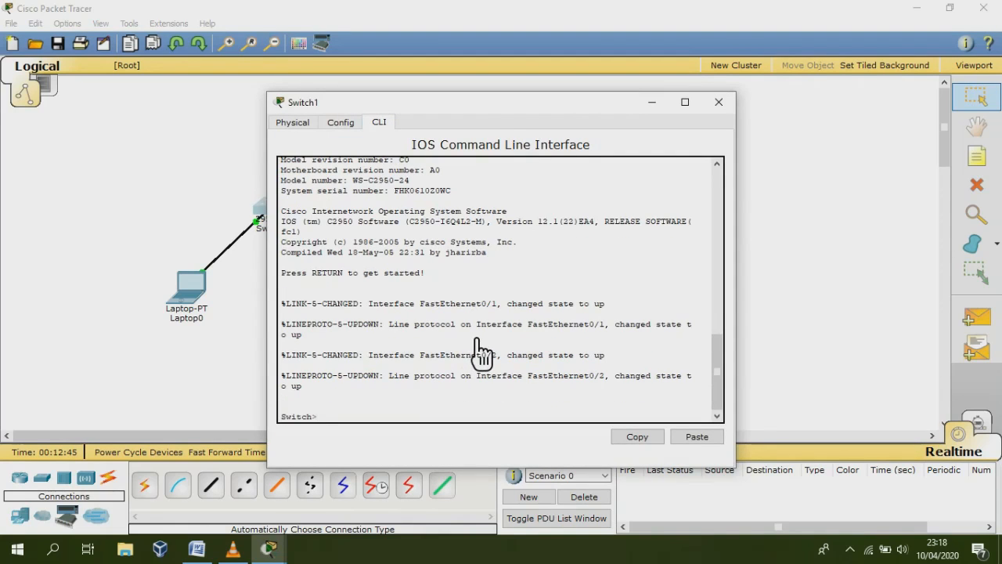
text(en)
key(Return)
text(con)
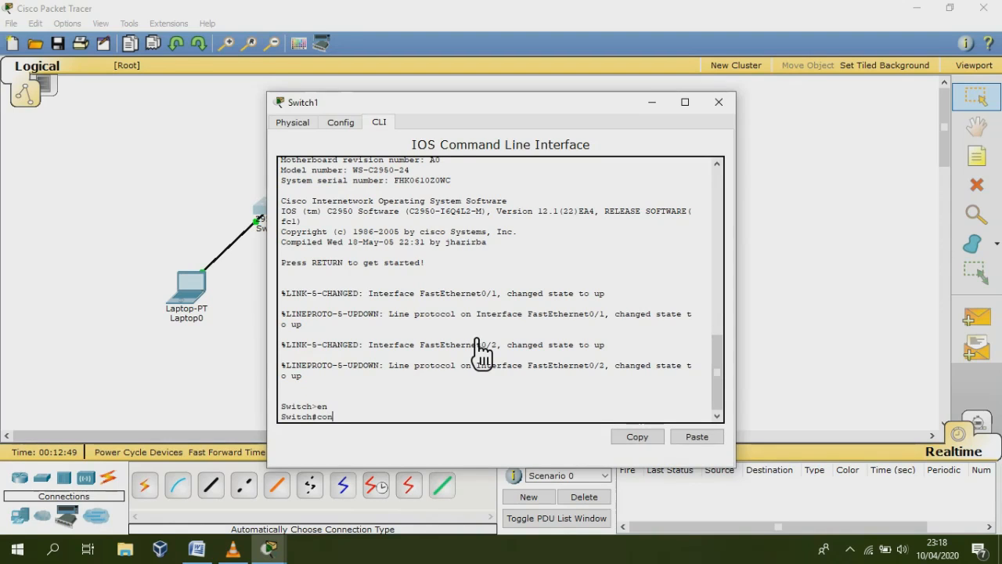
text(f t)
key(Return)
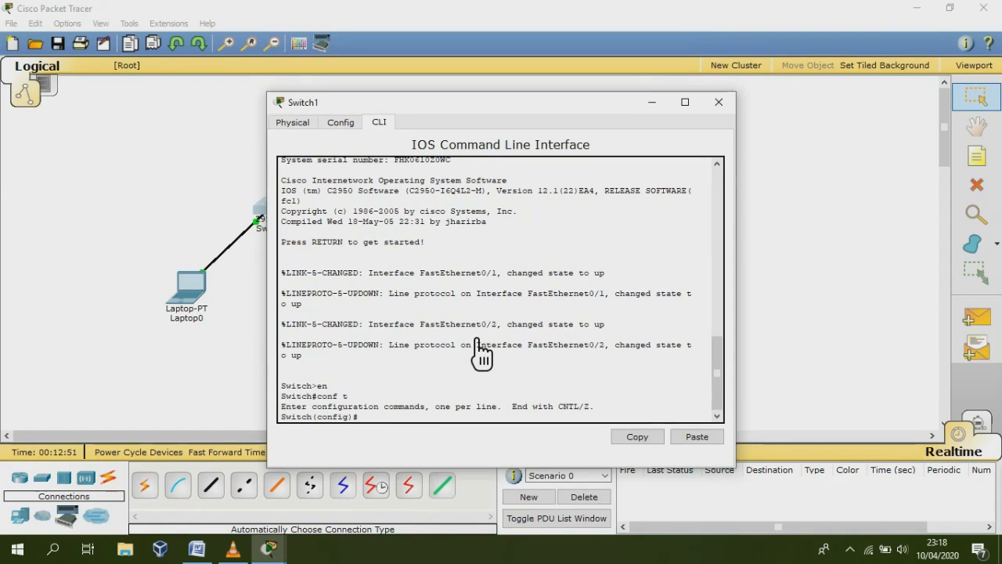
- Set Switch1's interface range fa0/1-24 to switchport mode access
text(int range f)
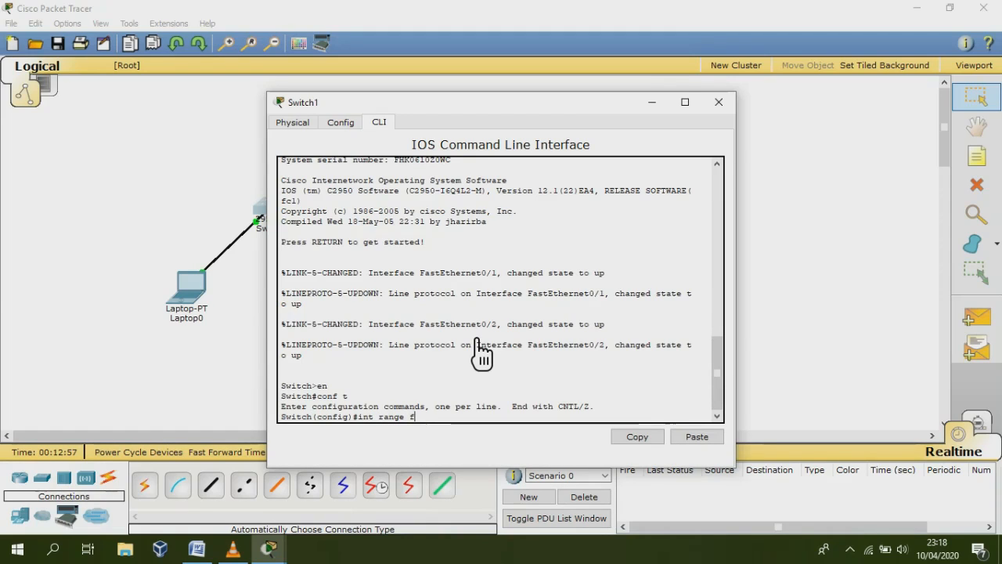
text(a0)
text(/1-24)
key(Return)
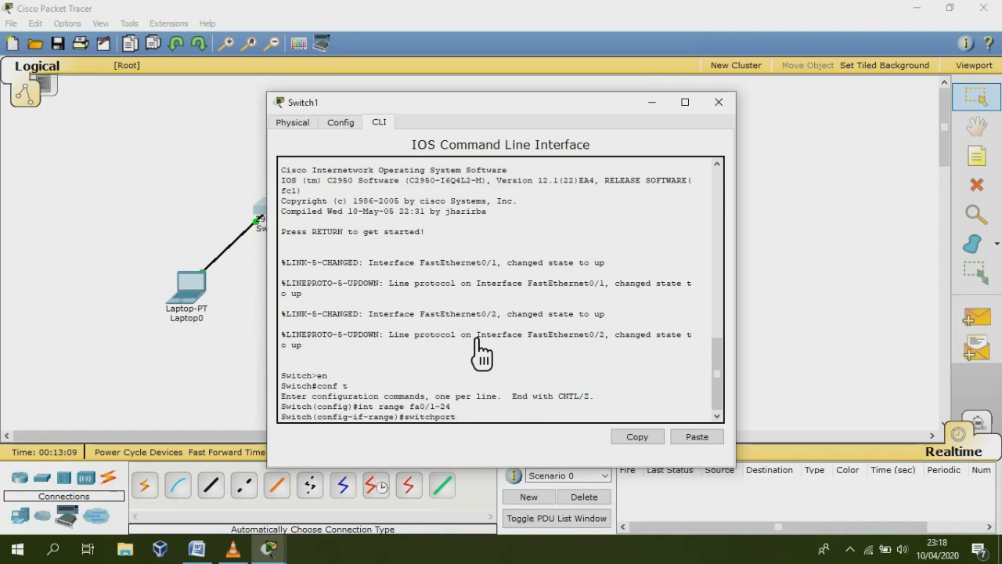
text(switchport mo)
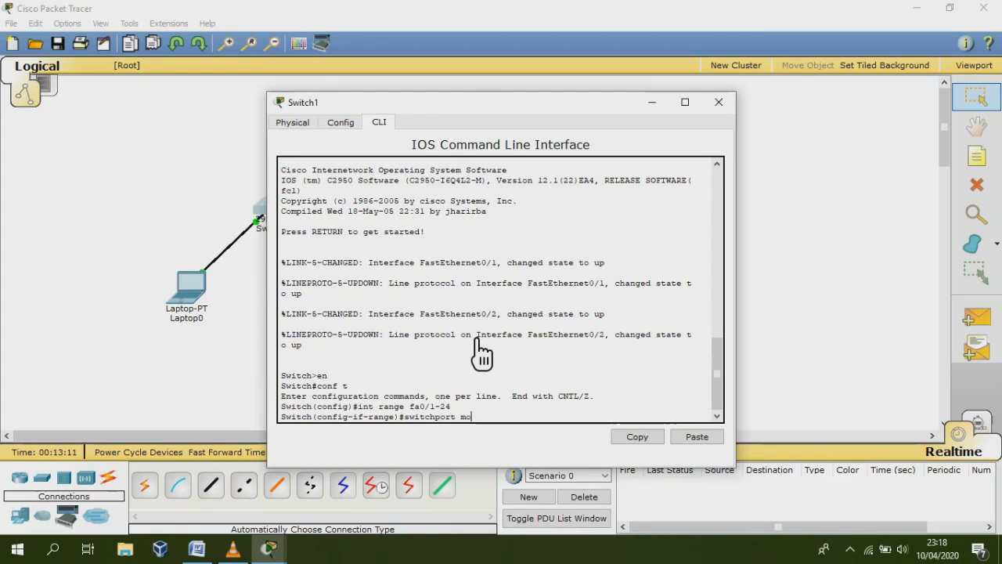
text(de access)
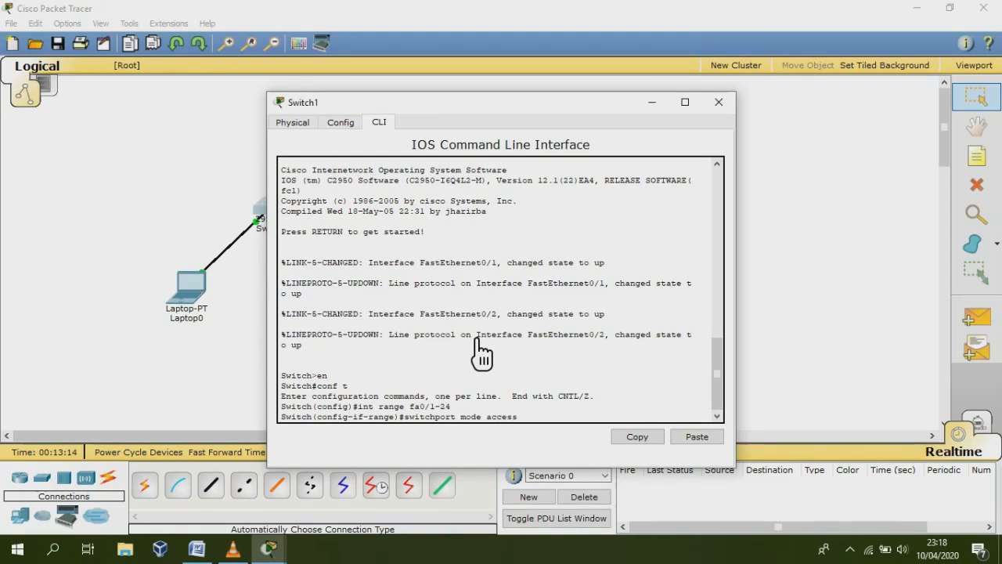
key(Return)
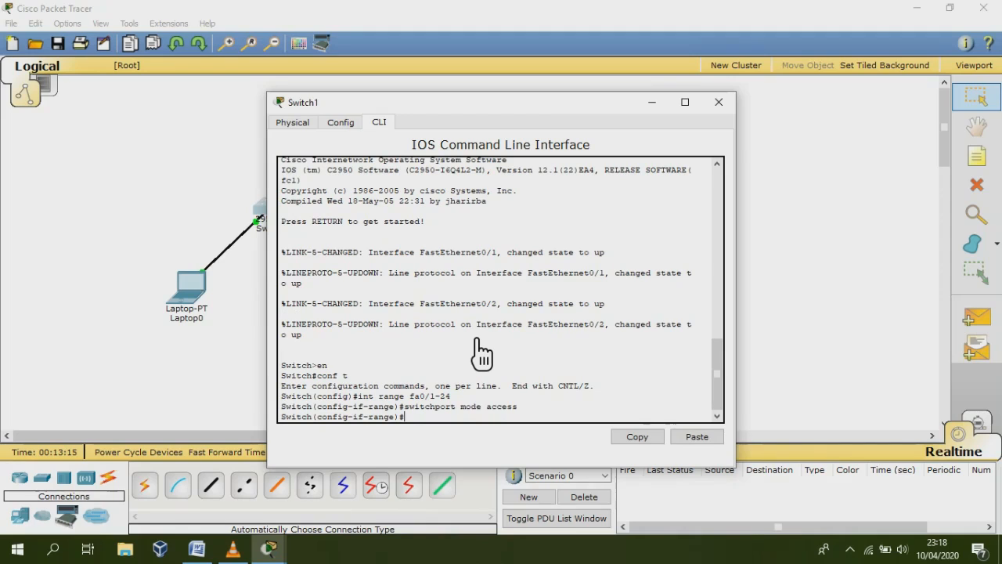
- Assign voice VLAN 1 to Switch1's interface range, then exit configuration mode and close the switch window
text(switchport voice)
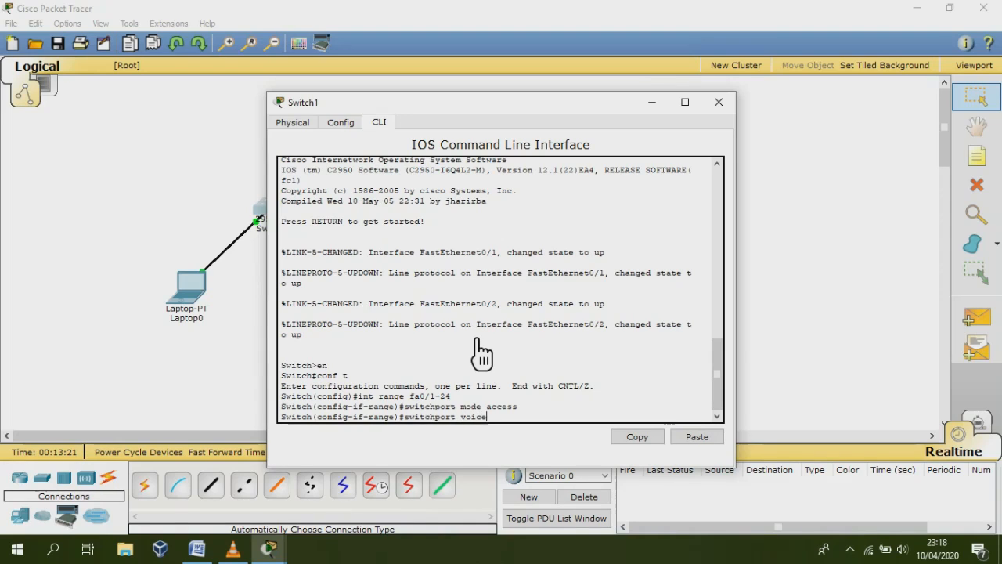
text( vlan 1)
key(Return)
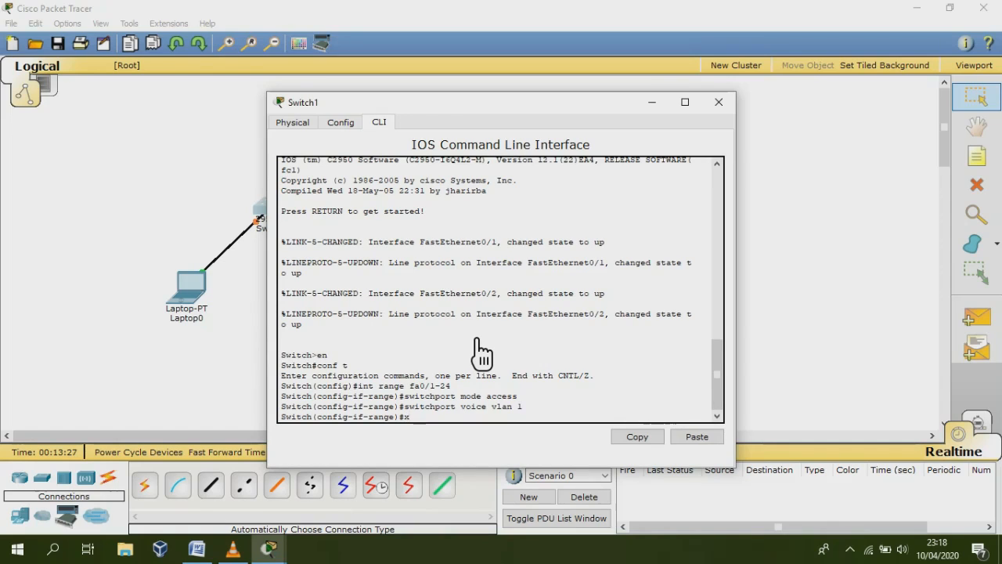
text(ex)
key(Return)
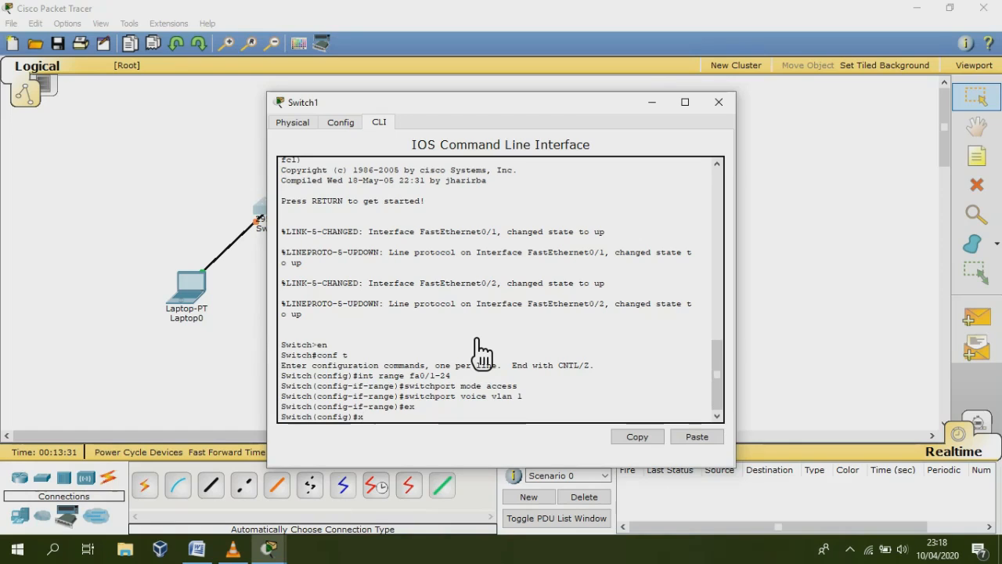
text(es)
key(BackSpace)
text(x)
key(Return)
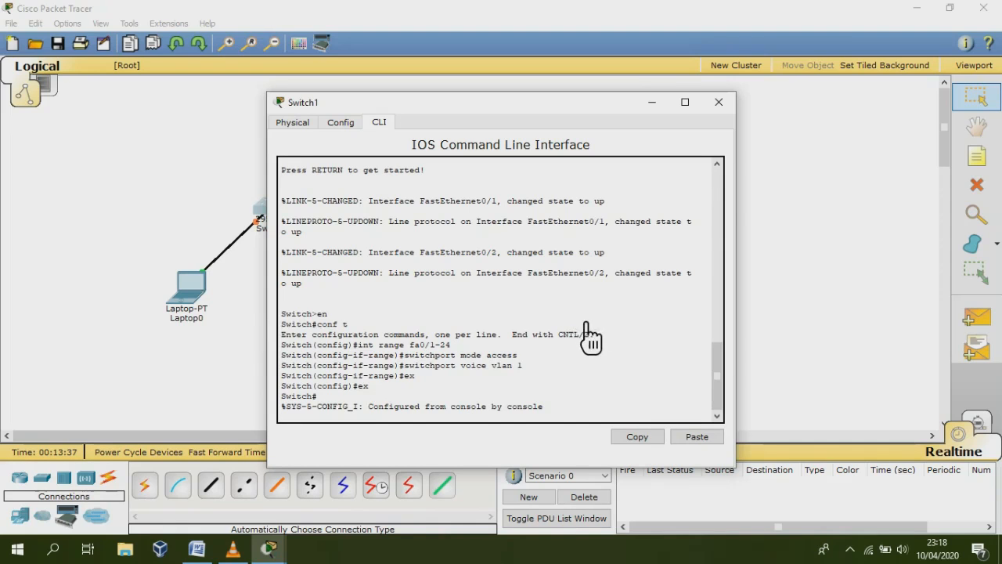
click(732, 103)
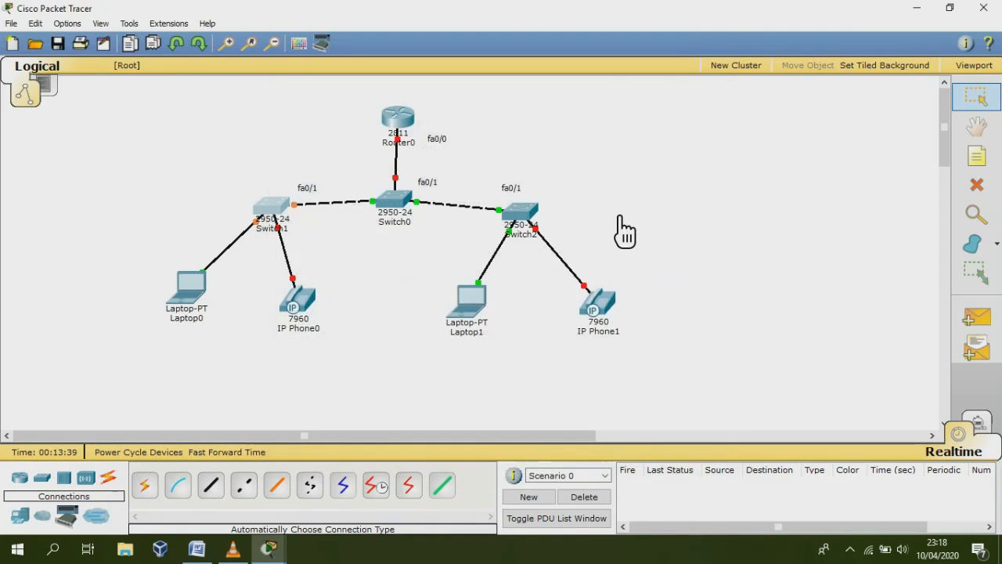
- Open Switch2's command line and enter global configuration mode
click(537, 224)
click(382, 124)
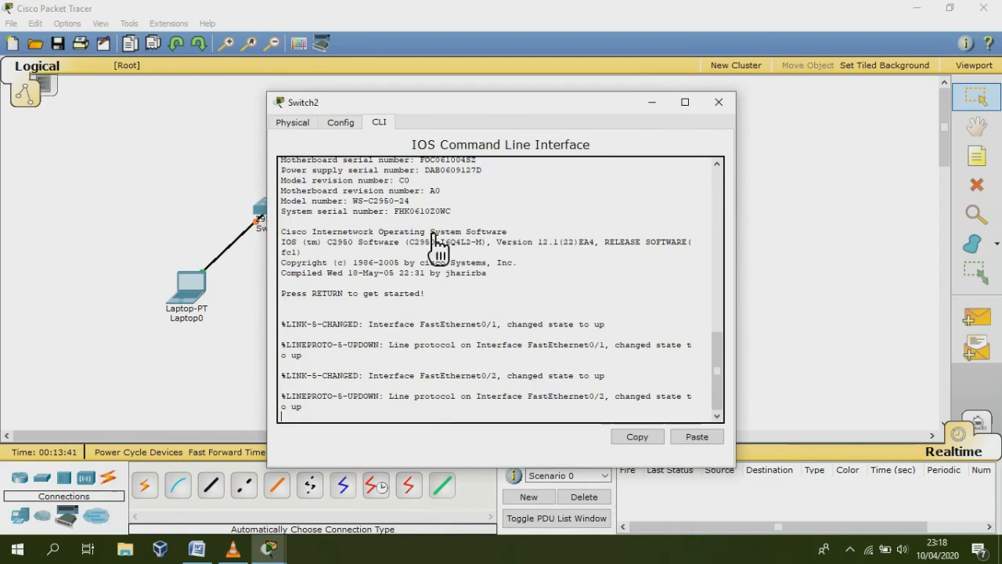
key(Return)
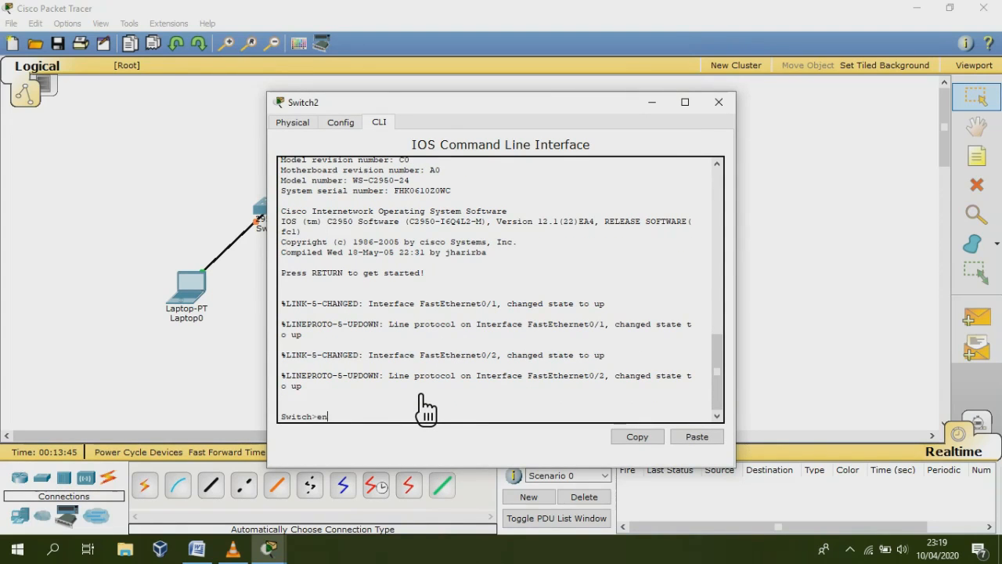
key(Return)
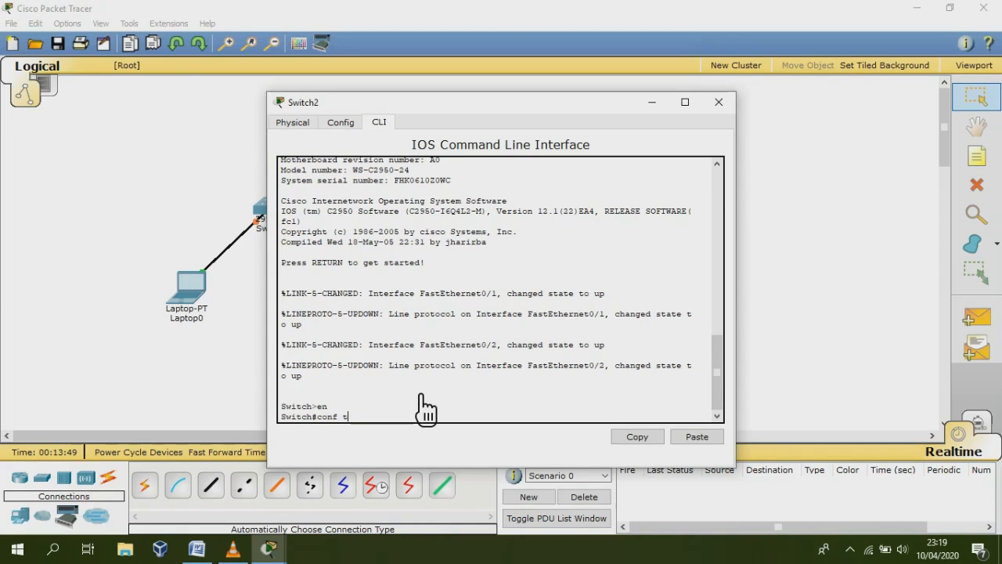
text(conf t)
key(Return)
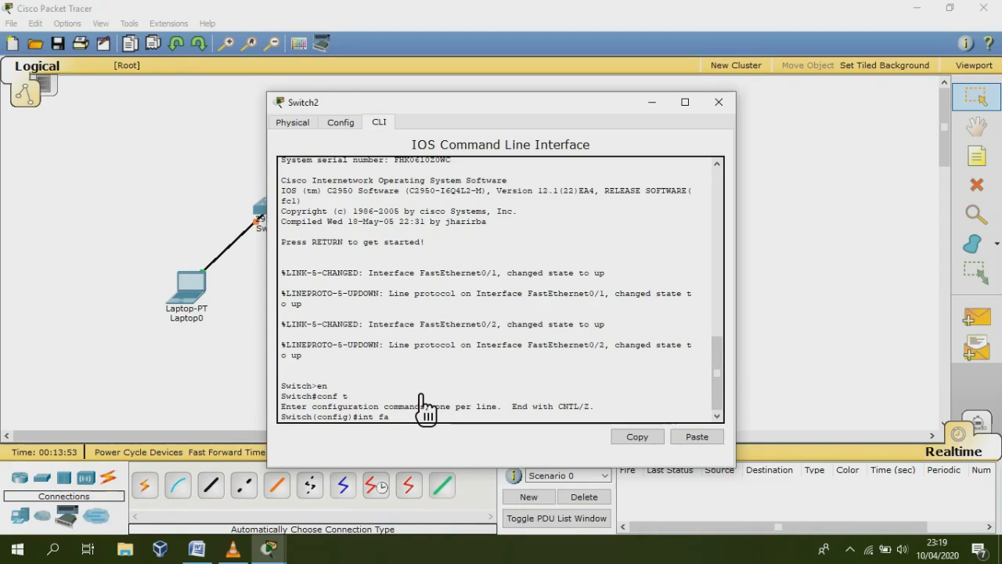
- Set Switch2's interface range fa0/1-24 to switchport mode access
text(int range fa0/1-24)
key(Return)
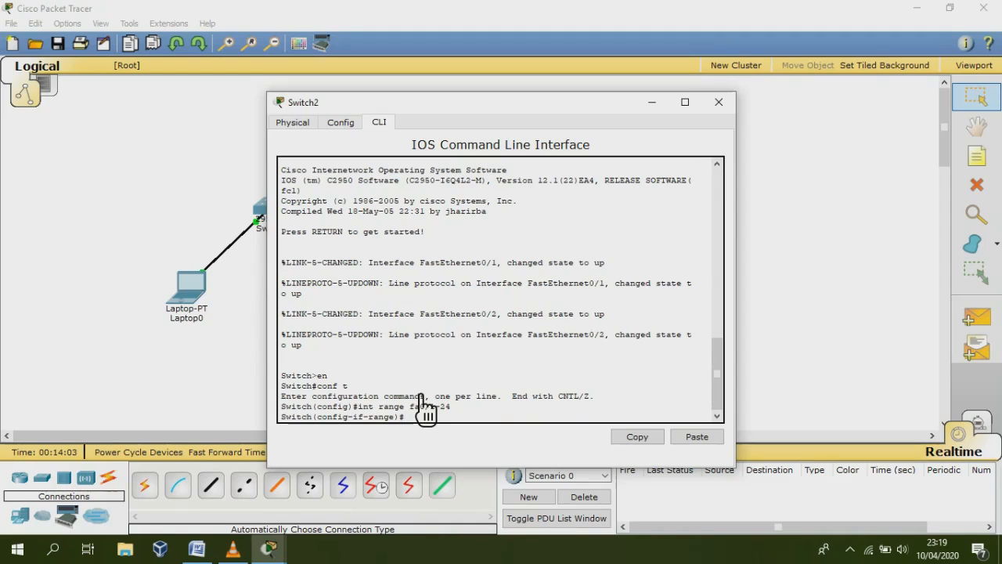
text(switchport mode access)
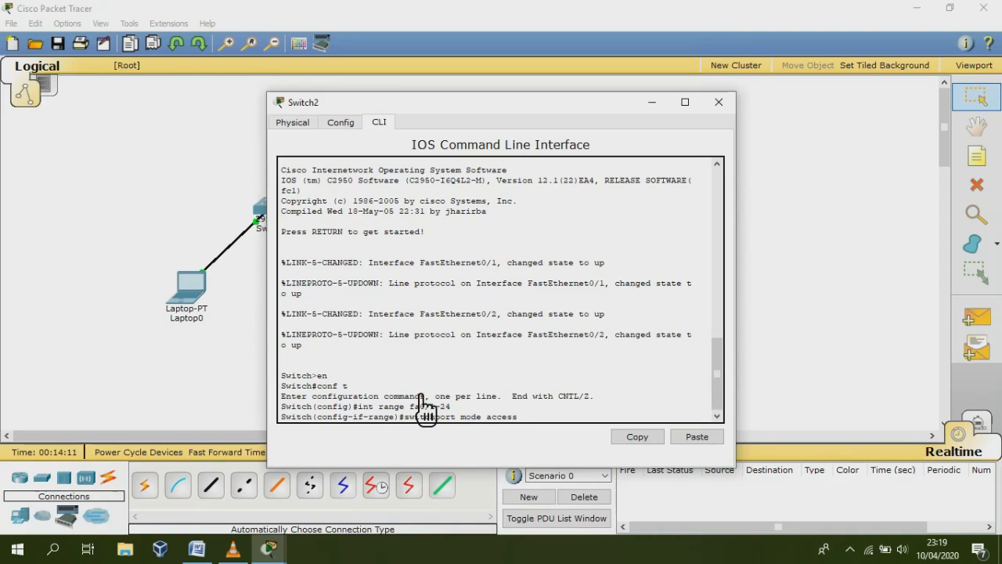
key(Return)
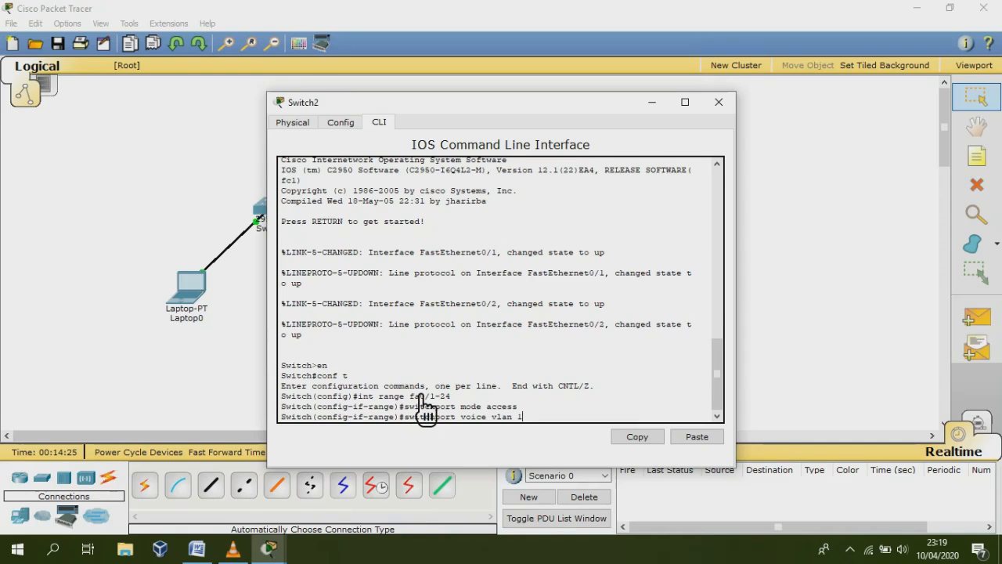
- Assign voice VLAN 1 to Switch2's interface range, exit configuration mode and close the switch window
key(Return)
text(ex)
key(Return)
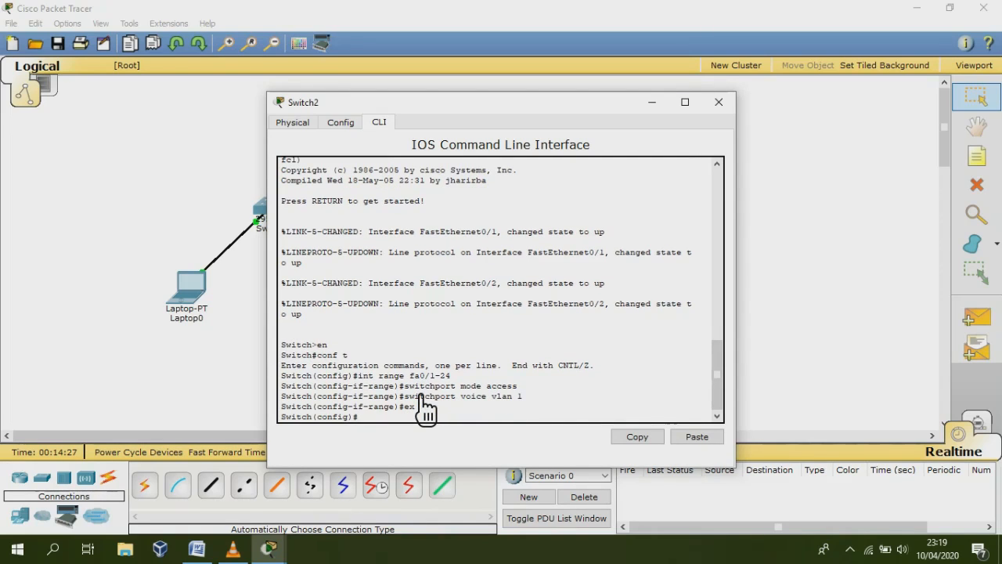
text(ex)
key(Return)
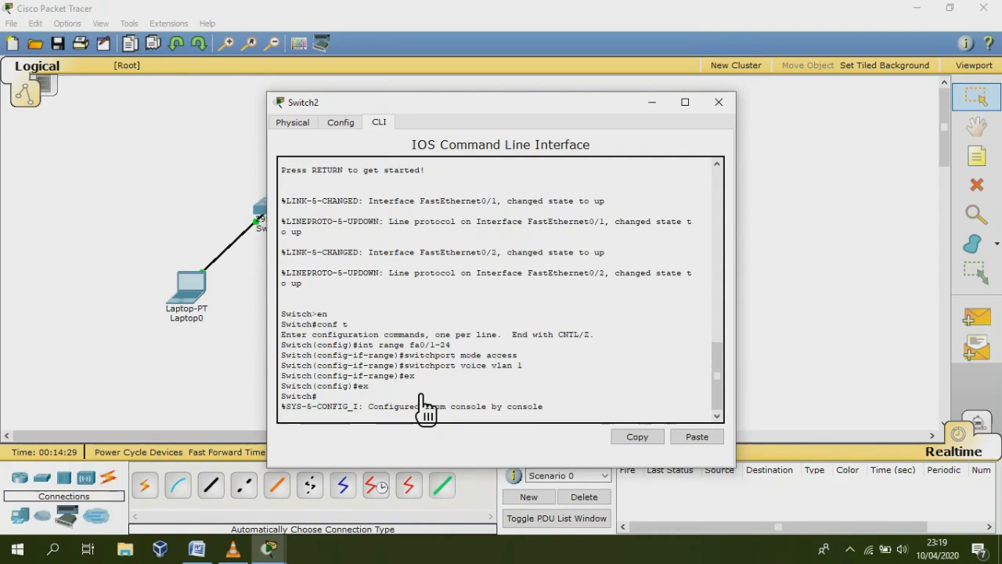
click(732, 107)
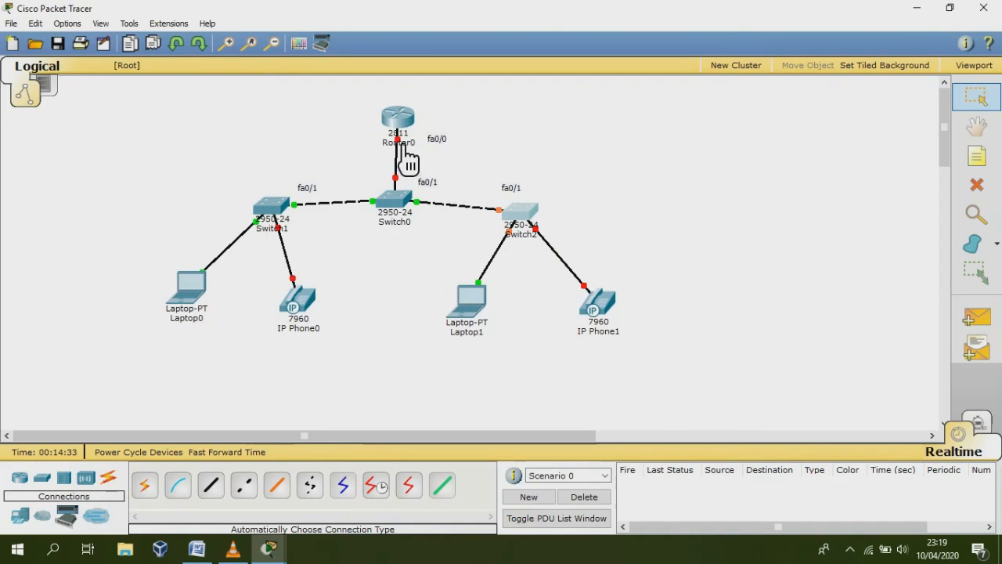
- Turn on the port status of Router0's FastEthernet0/0 interface and close the router window
click(413, 131)
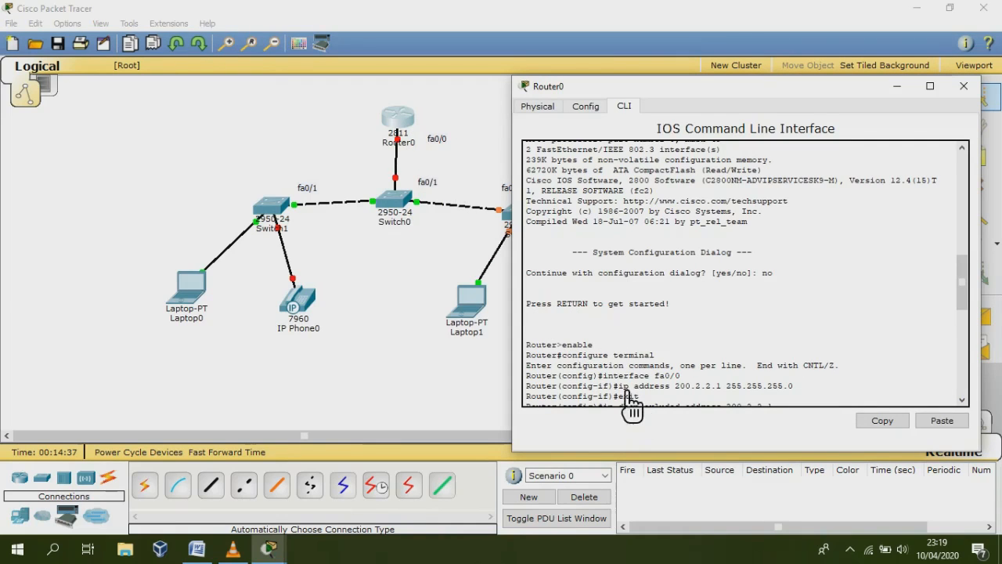
scroll(614, 388, down, 3)
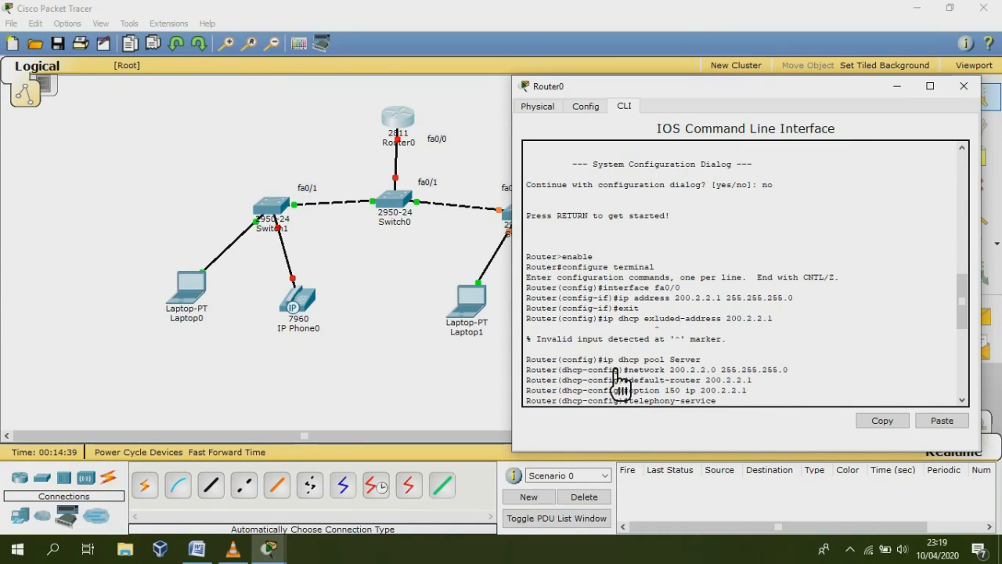
click(479, 184)
mouse_move(415, 143)
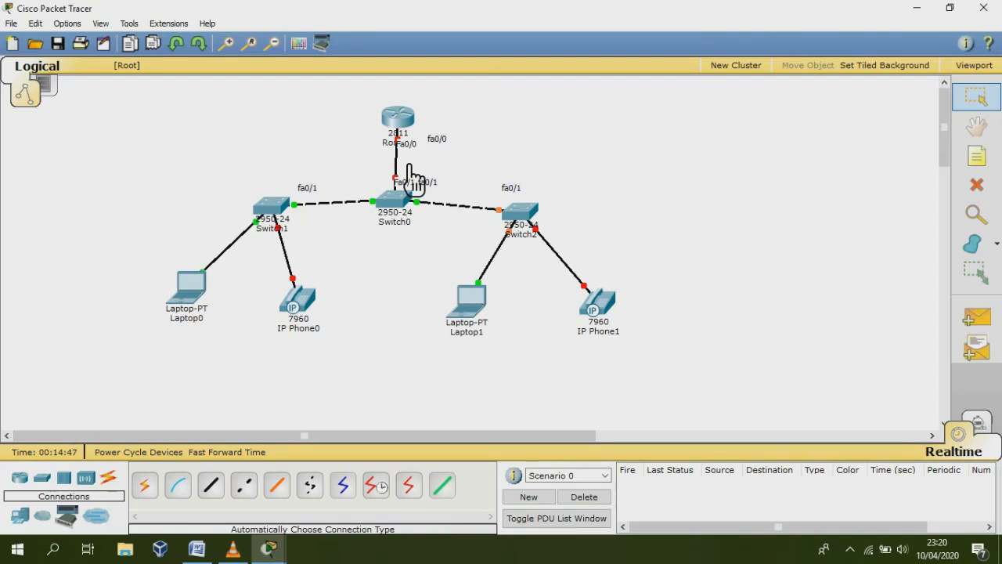
click(406, 129)
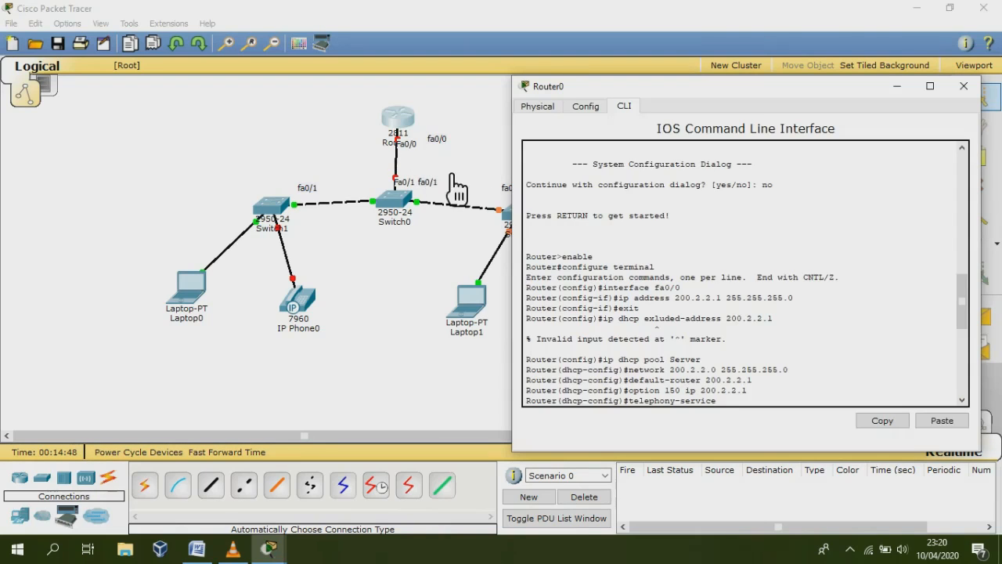
click(588, 107)
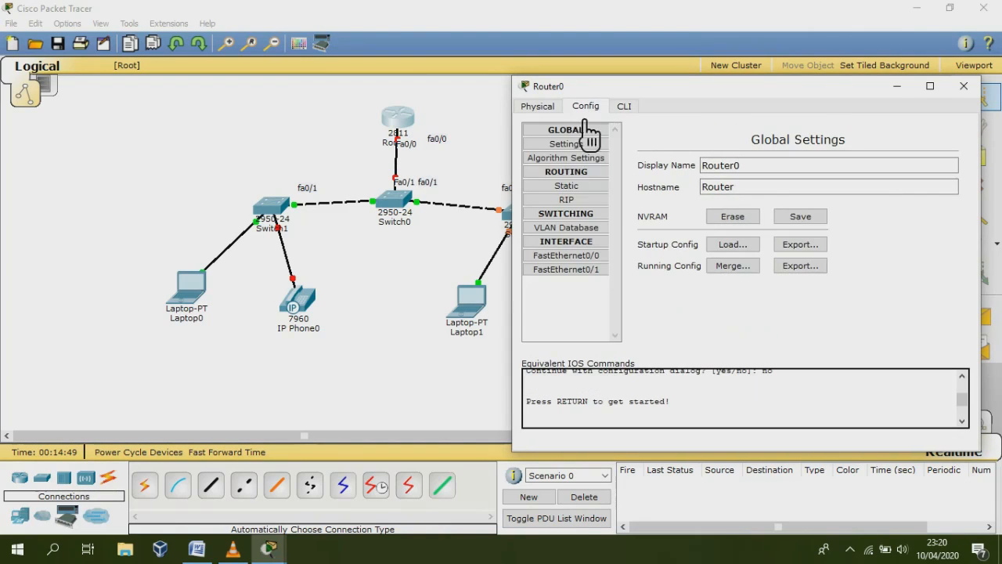
click(591, 256)
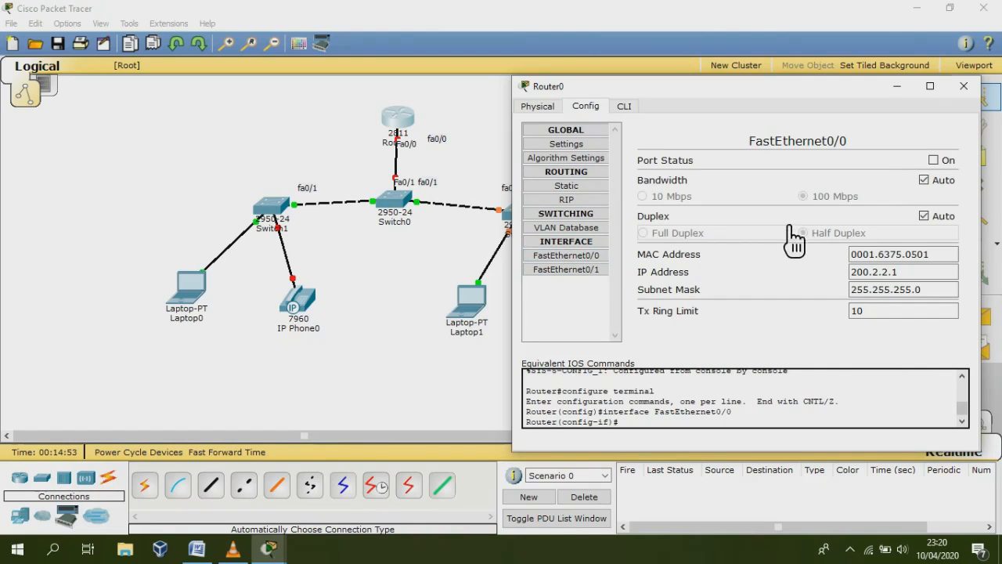
click(934, 161)
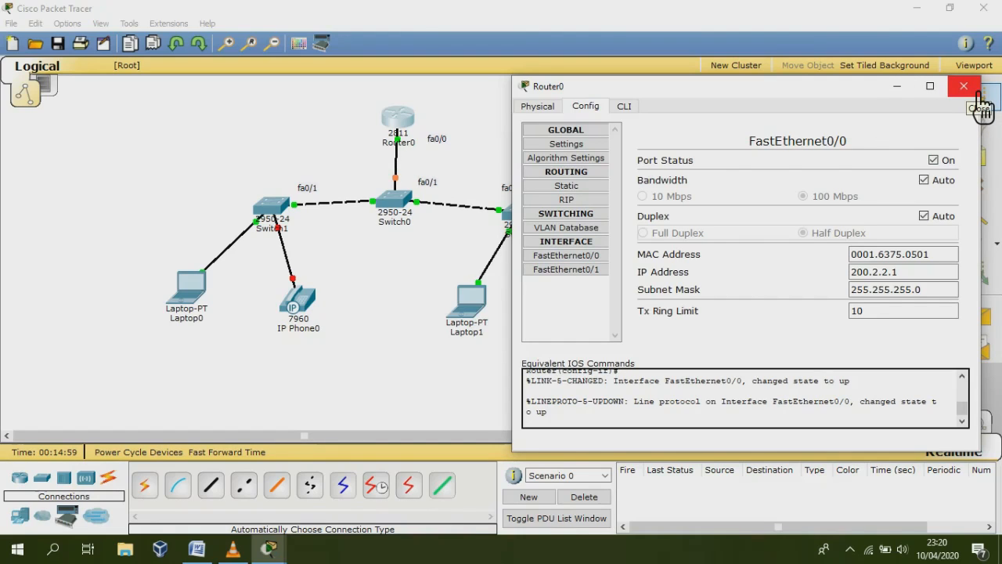
click(963, 86)
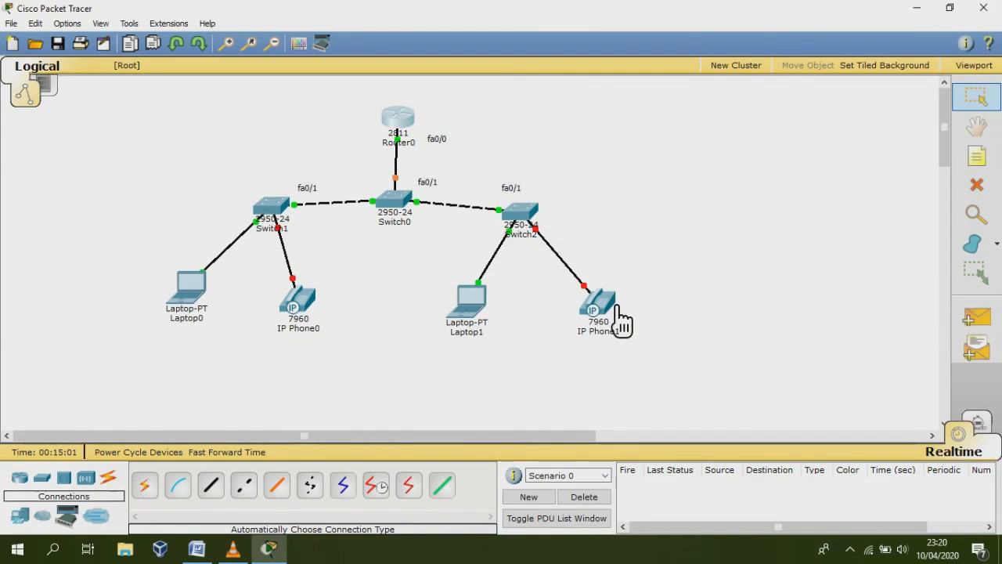
- Attach the IP_PHONE_POWER_ADAPTER module to IP Phone0 and close the phone's window
click(307, 317)
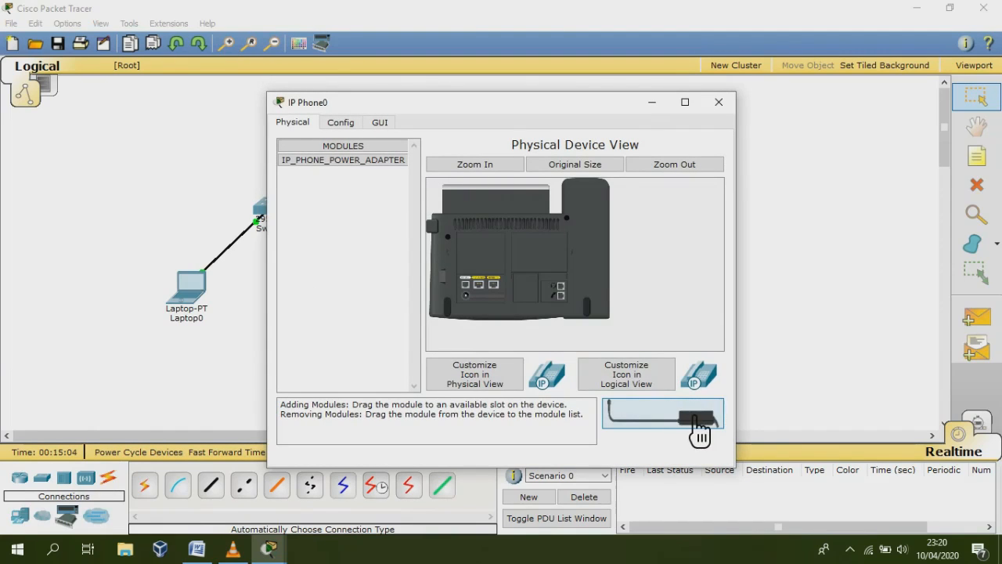
drag(699, 431, 485, 317)
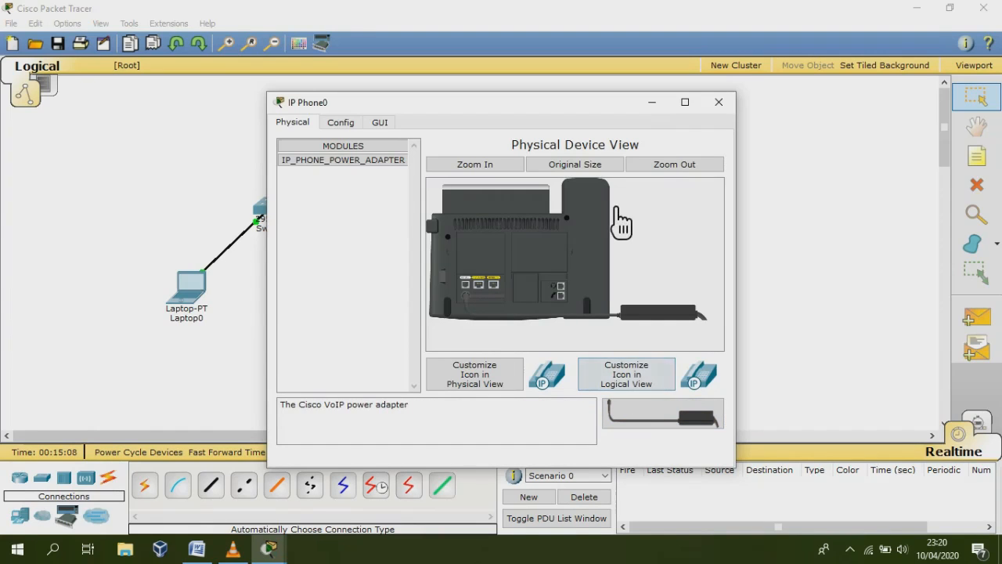
click(726, 106)
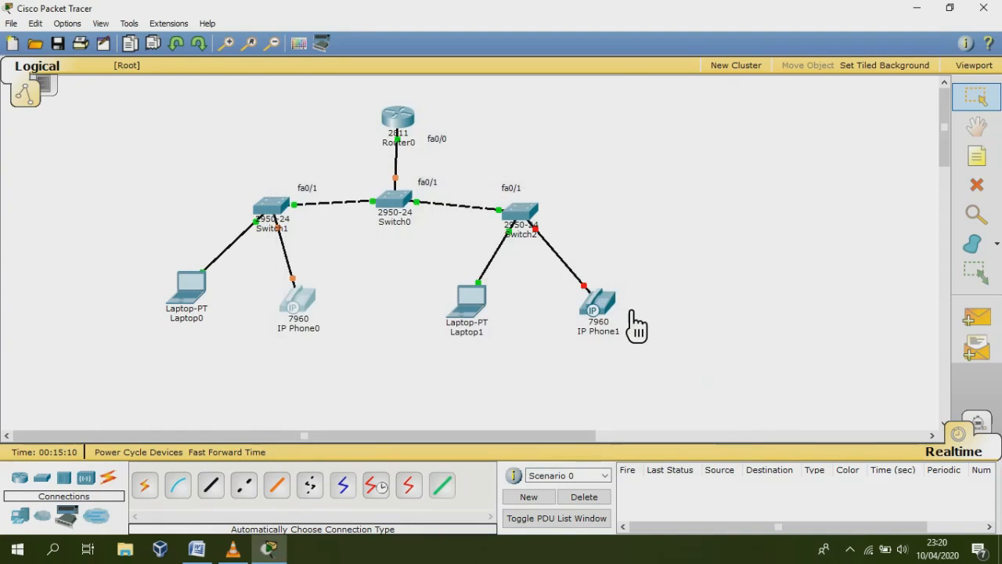
- Attach the IP_PHONE_POWER_ADAPTER module to IP Phone1 and close the phone's window
click(614, 327)
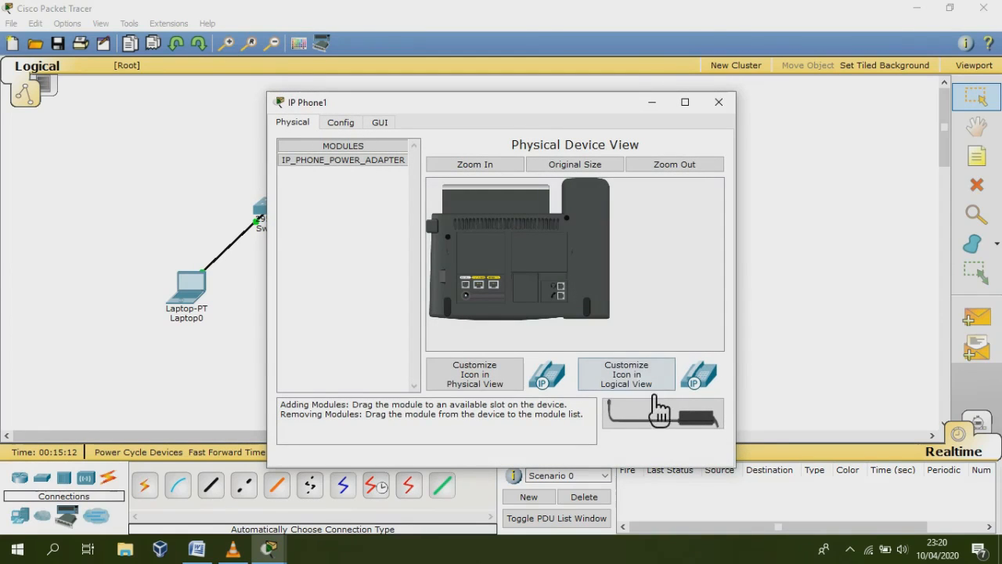
drag(680, 426, 481, 315)
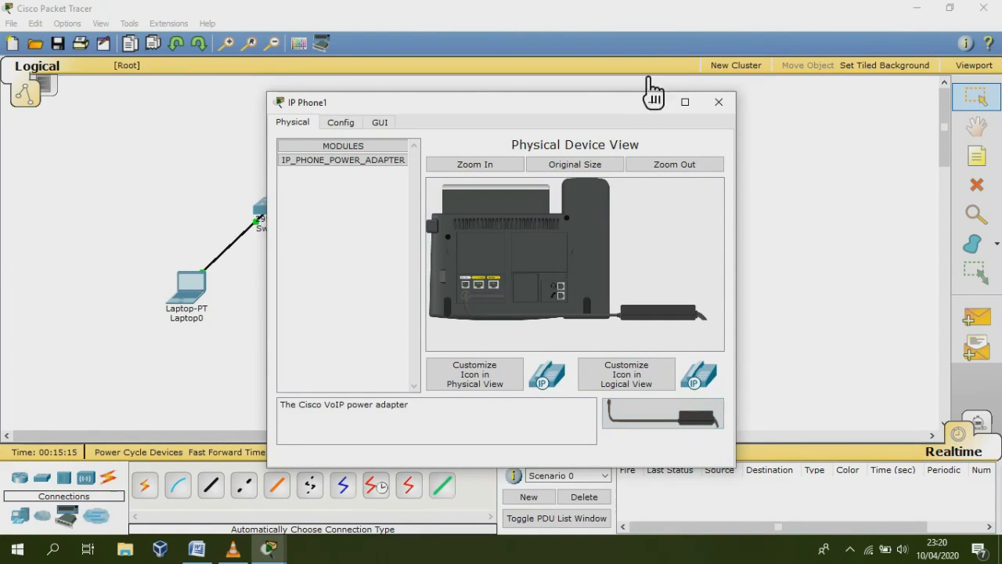
click(721, 103)
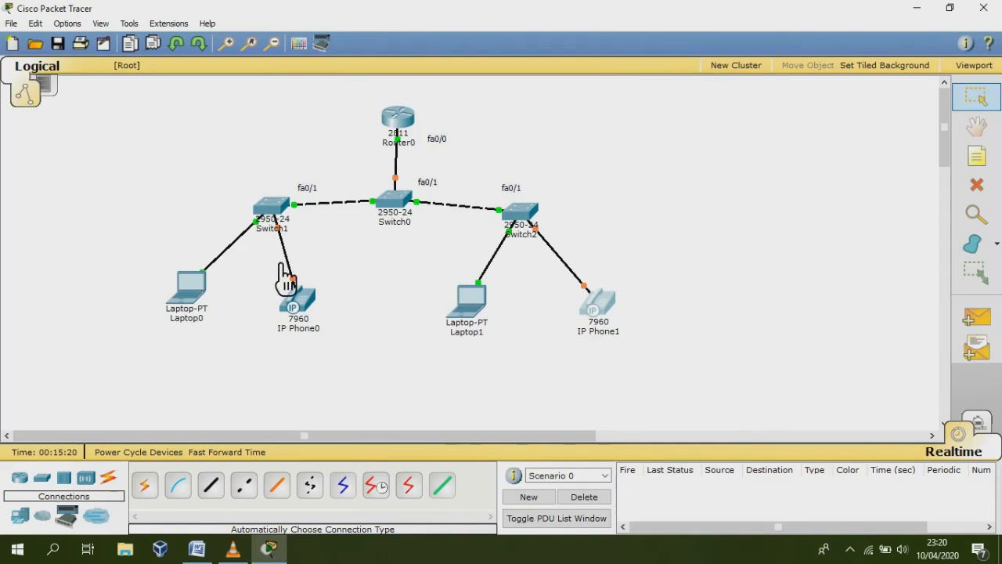
- Bring up Laptop0's device window and open its IP Configuration
click(202, 289)
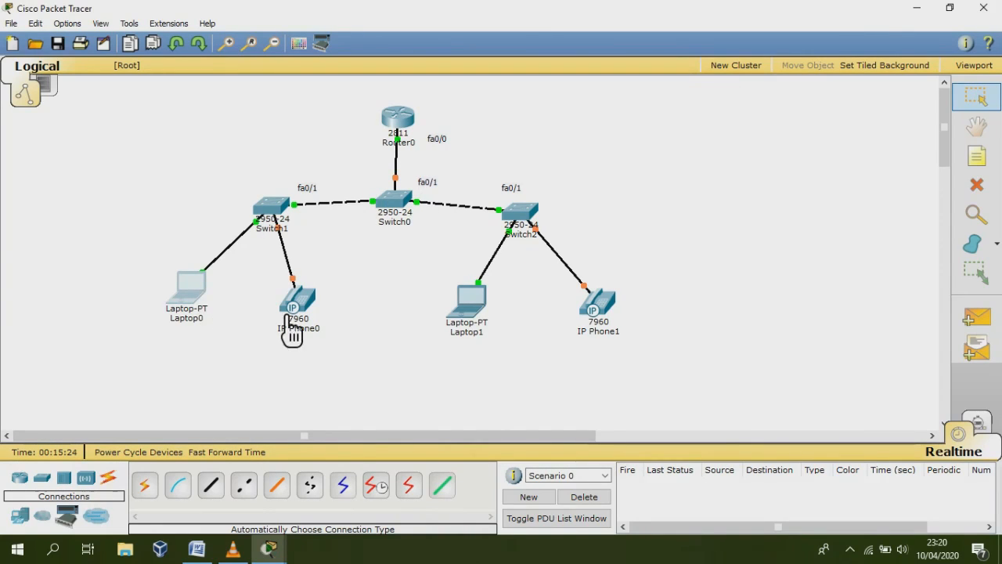
click(249, 330)
double_click(206, 296)
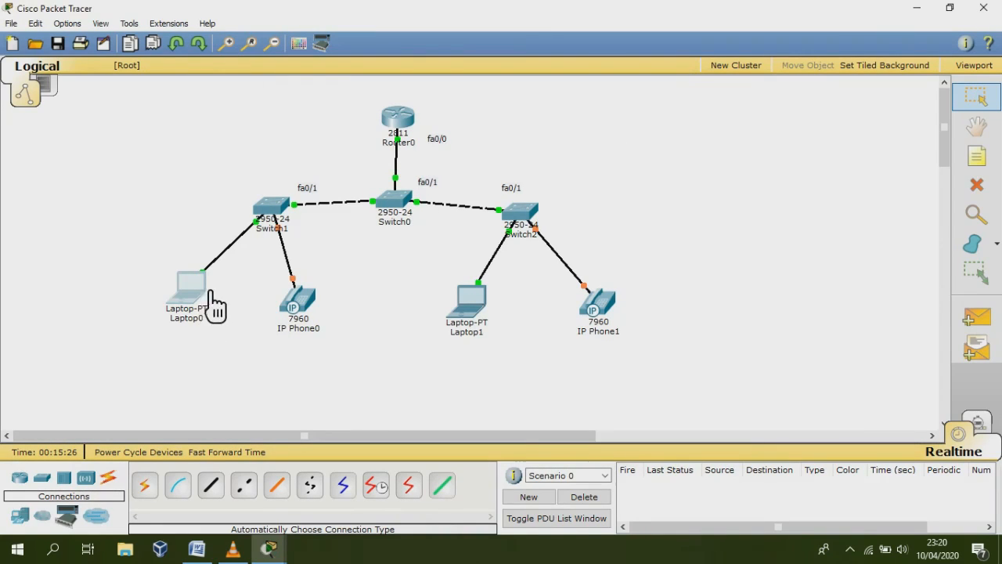
mouse_move(270, 550)
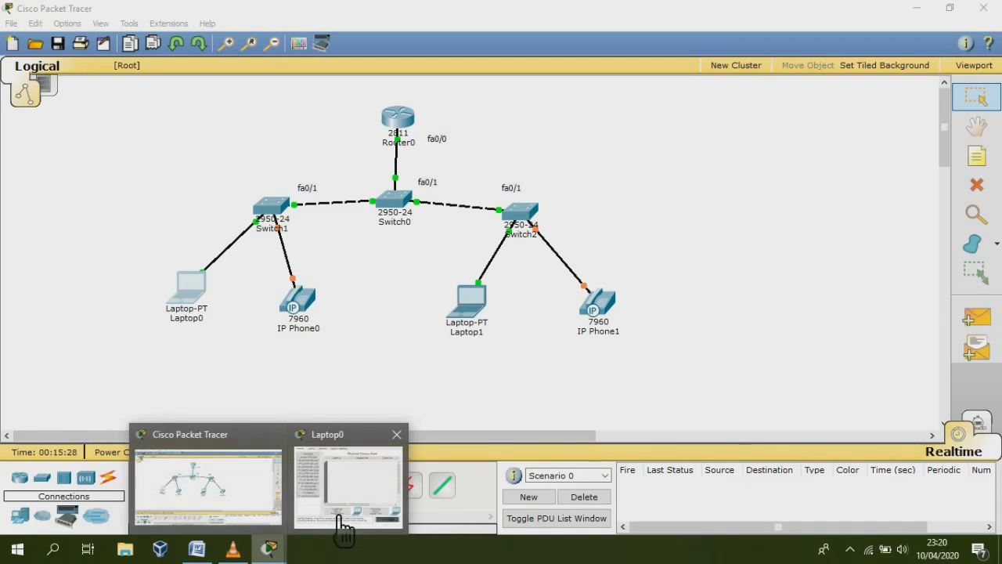
click(342, 526)
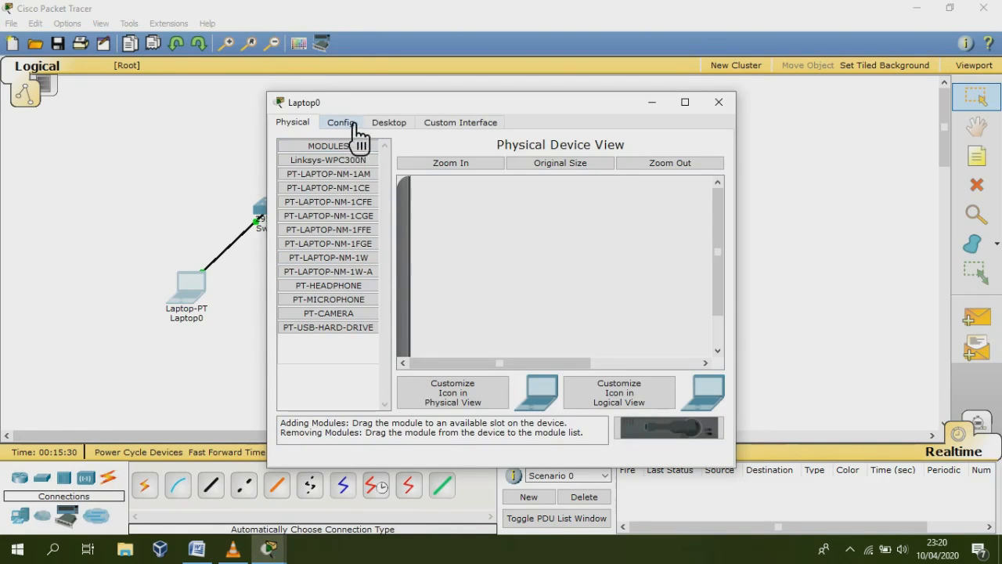
drag(427, 105, 436, 126)
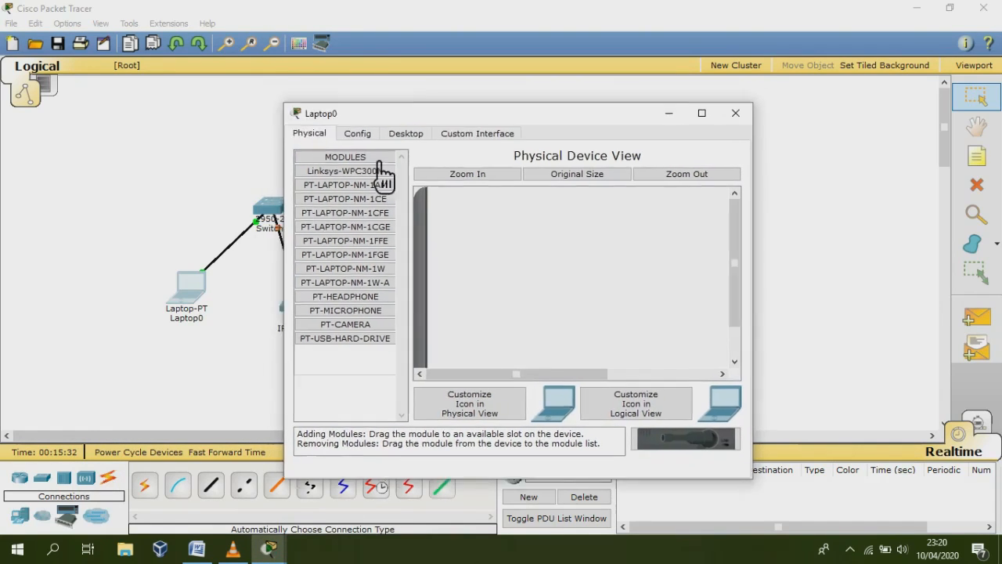
click(404, 147)
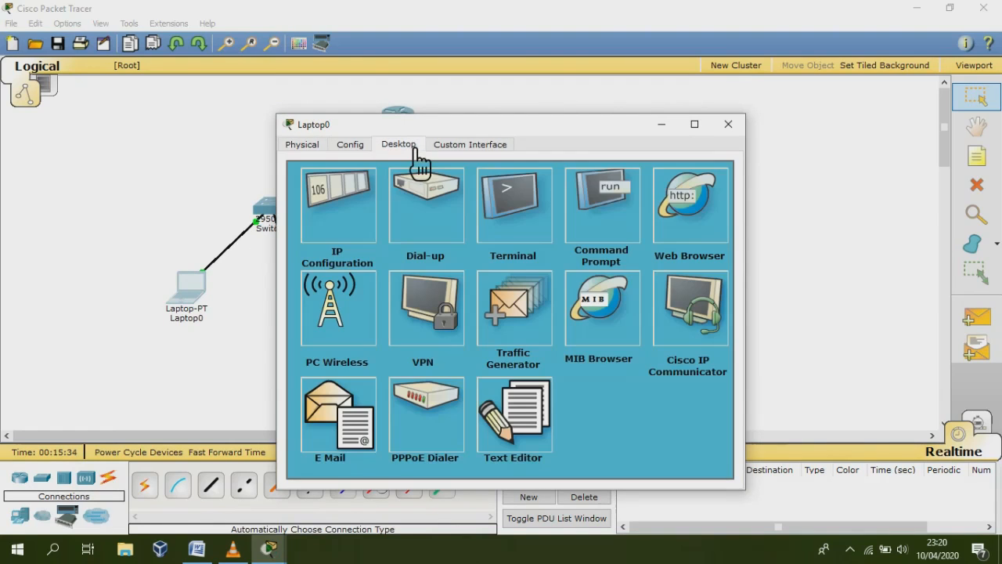
click(338, 235)
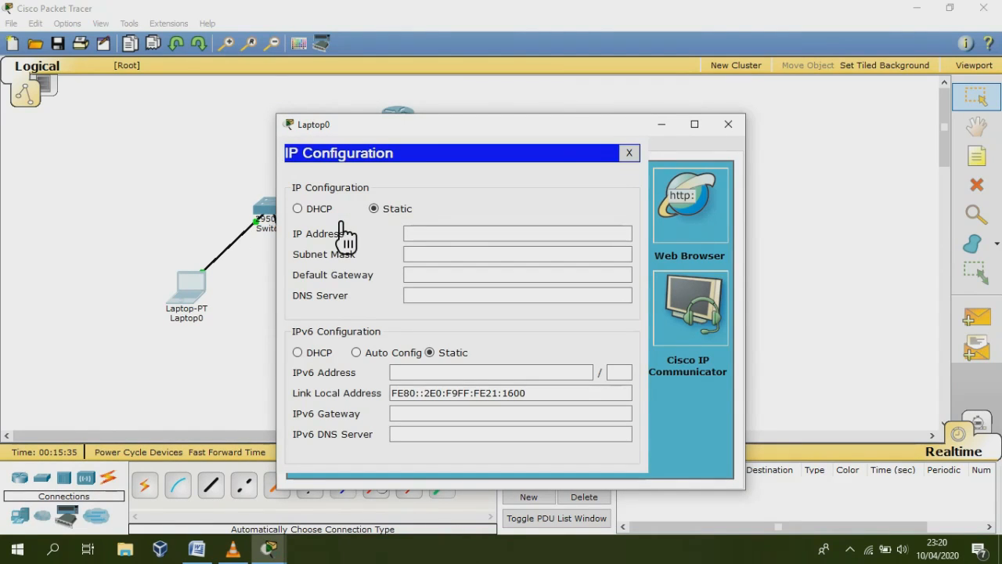
- Switch Laptop0's IPv4 addressing to DHCP and close the laptop's window
drag(450, 137, 456, 133)
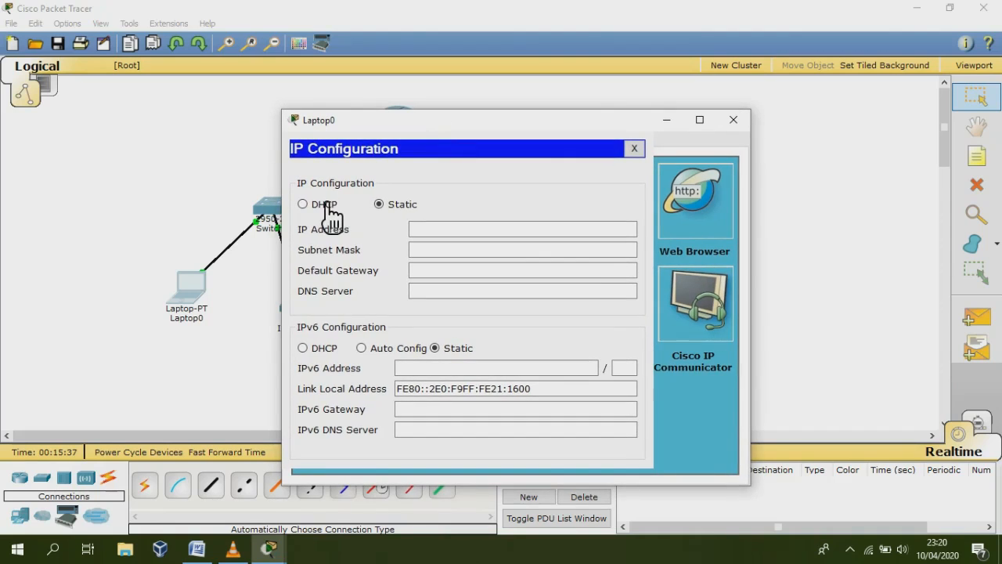
click(313, 205)
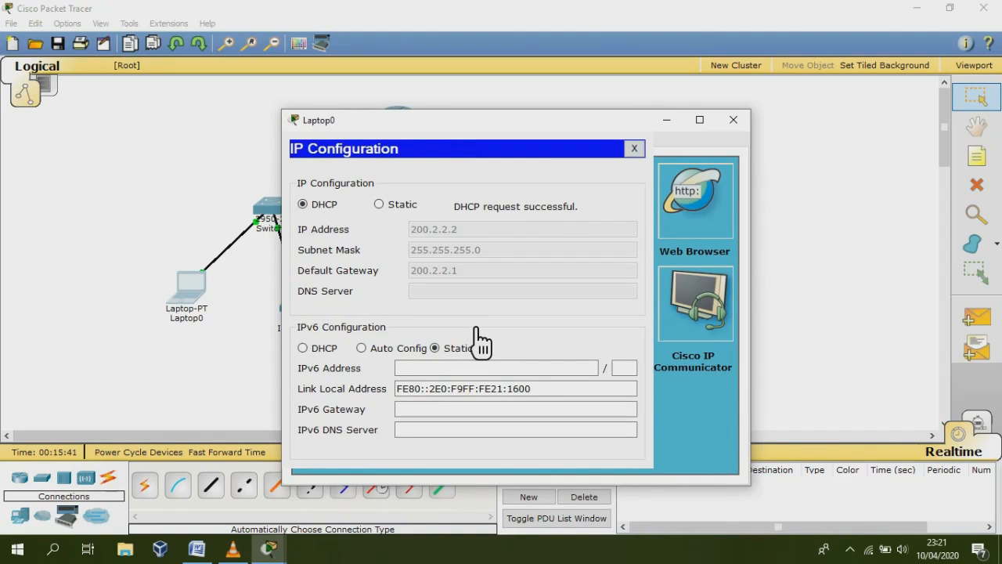
drag(487, 123, 495, 119)
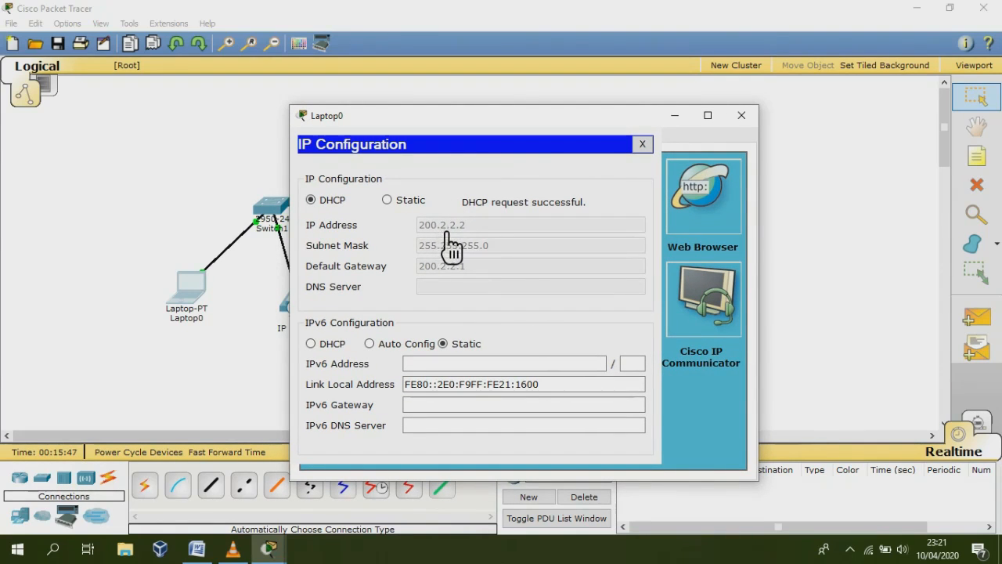
drag(487, 130, 531, 122)
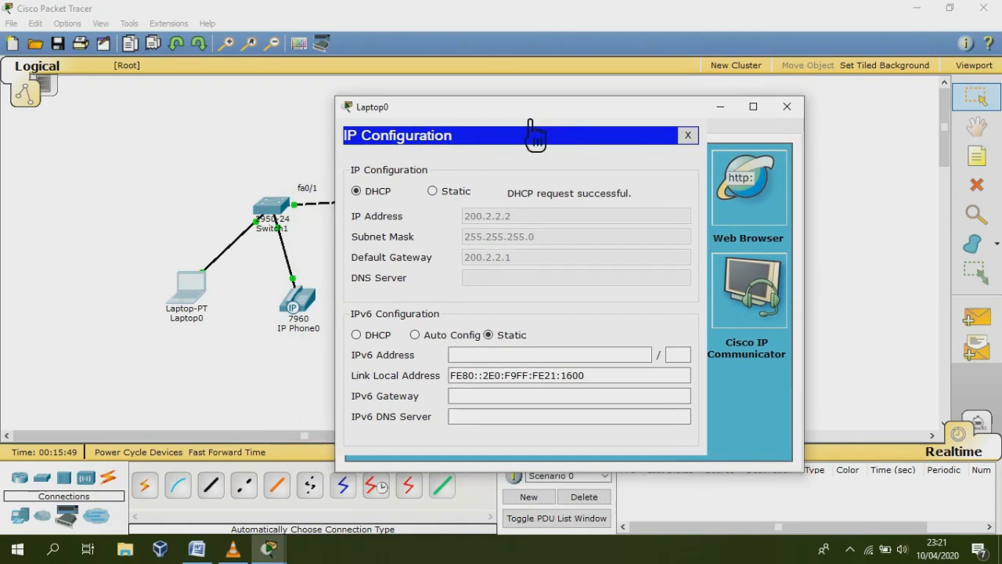
click(788, 107)
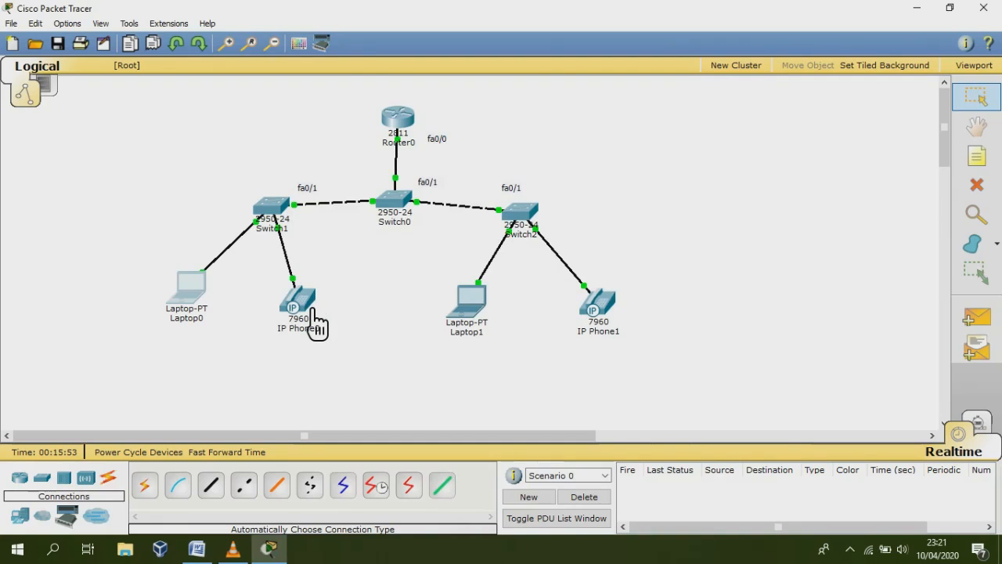
click(315, 323)
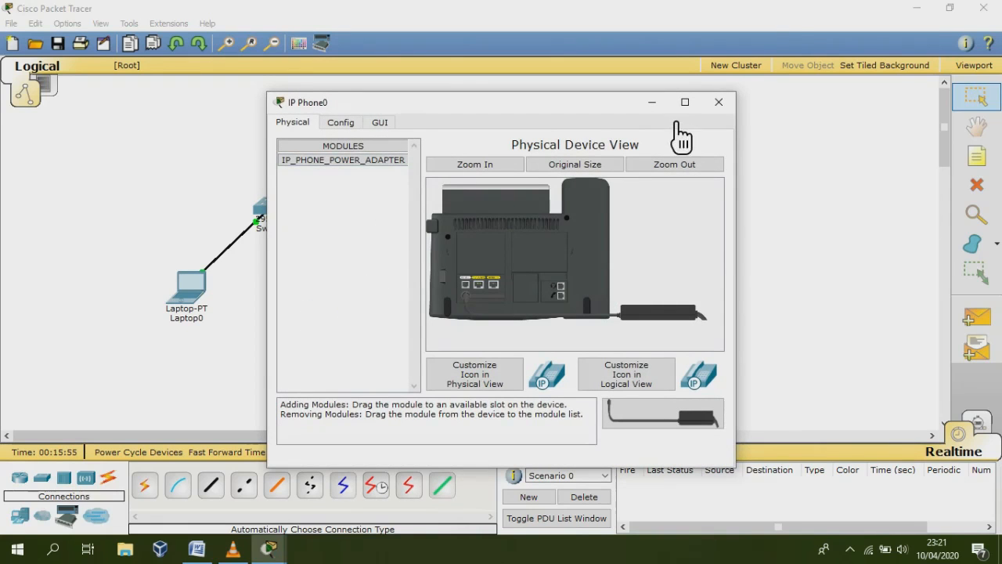
click(719, 103)
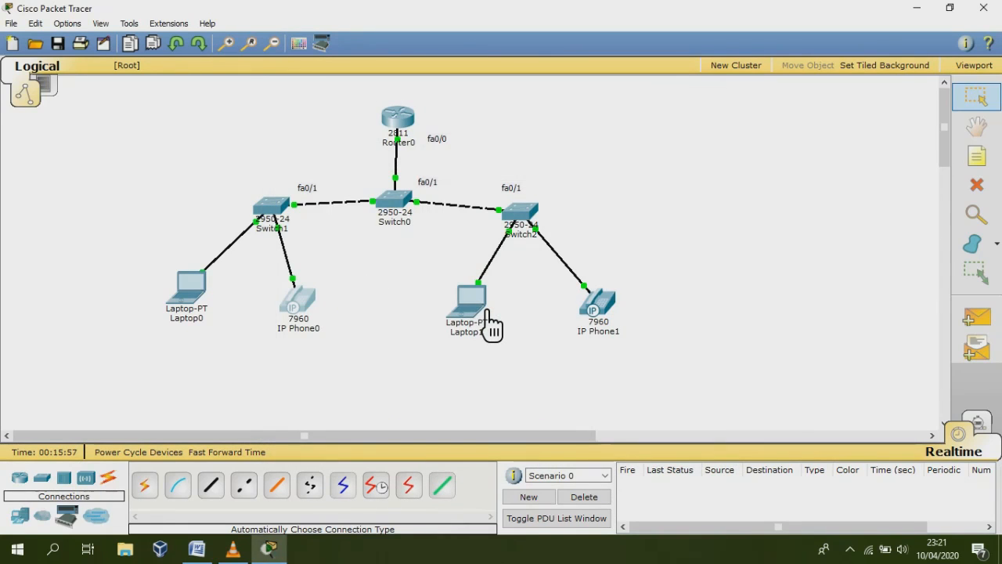
- Switch Laptop1's IPv4 addressing to DHCP and close the laptop's window
click(488, 311)
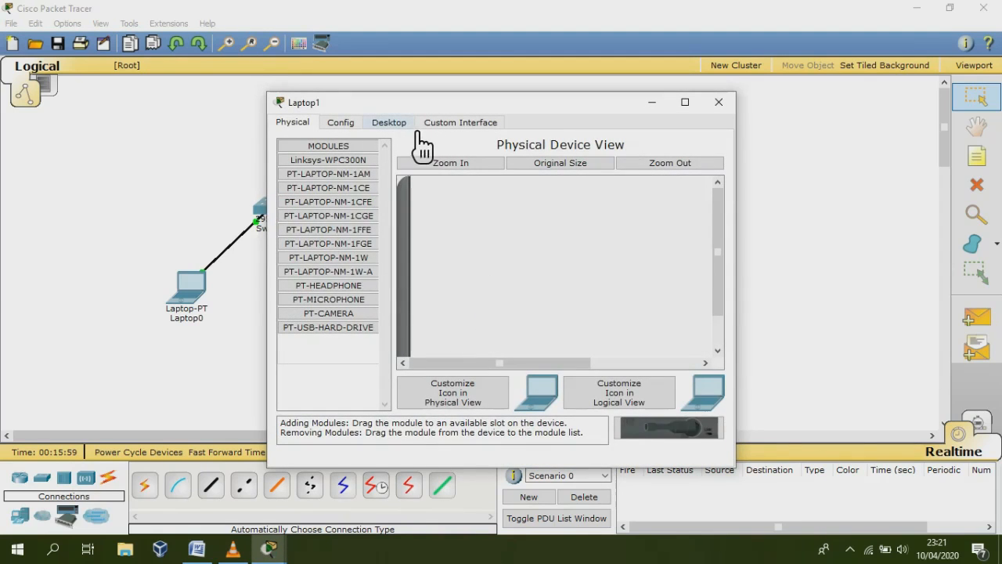
click(406, 127)
click(356, 213)
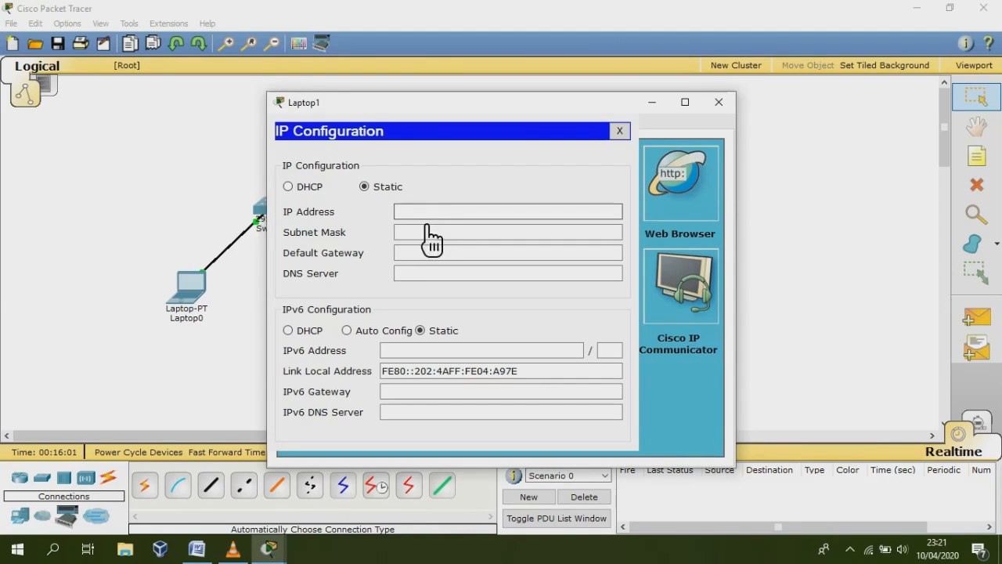
click(301, 188)
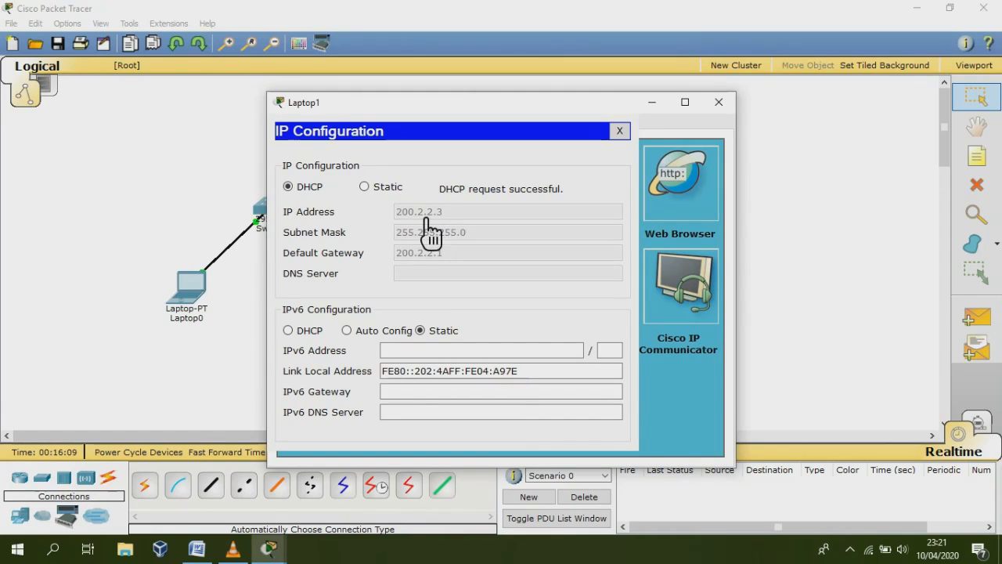
click(629, 133)
click(719, 101)
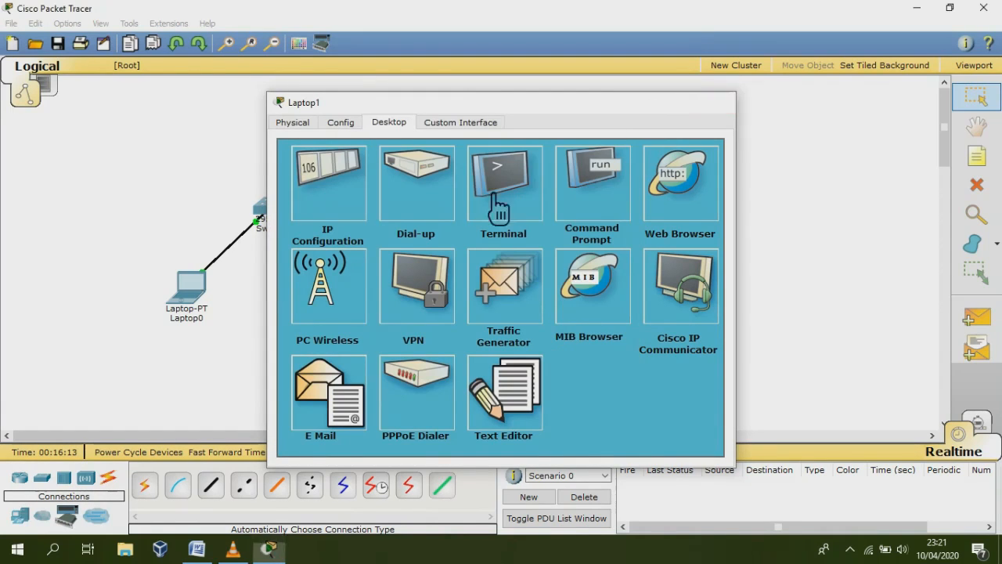
- Check the extension number on IP Phone0's graphical display and close the phone's window
click(316, 321)
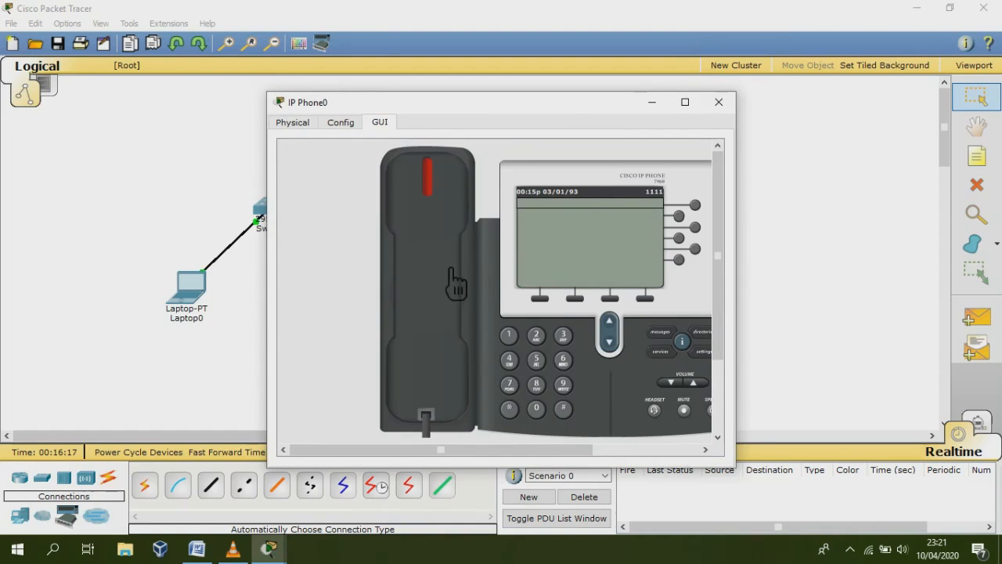
drag(564, 110, 538, 110)
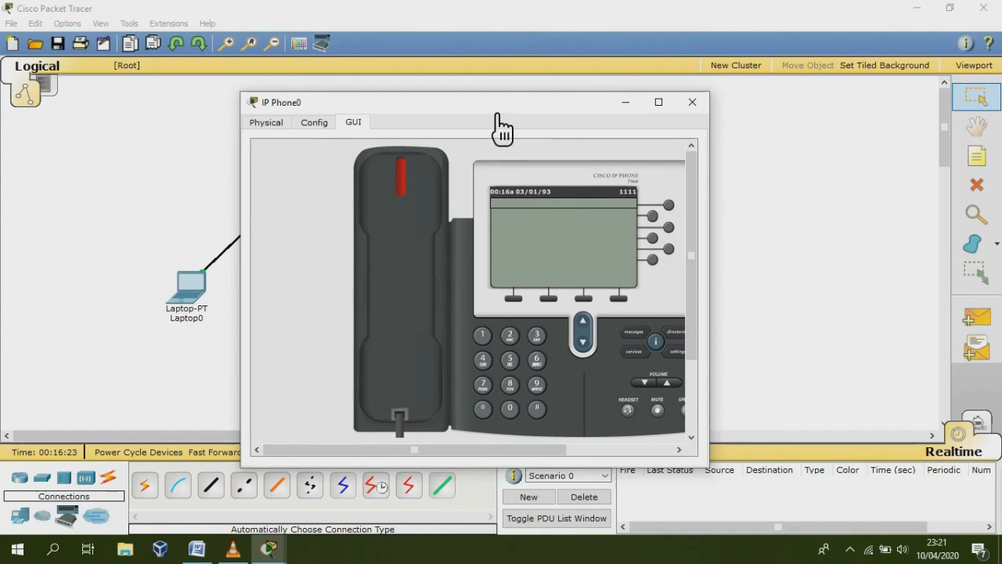
drag(495, 114, 497, 167)
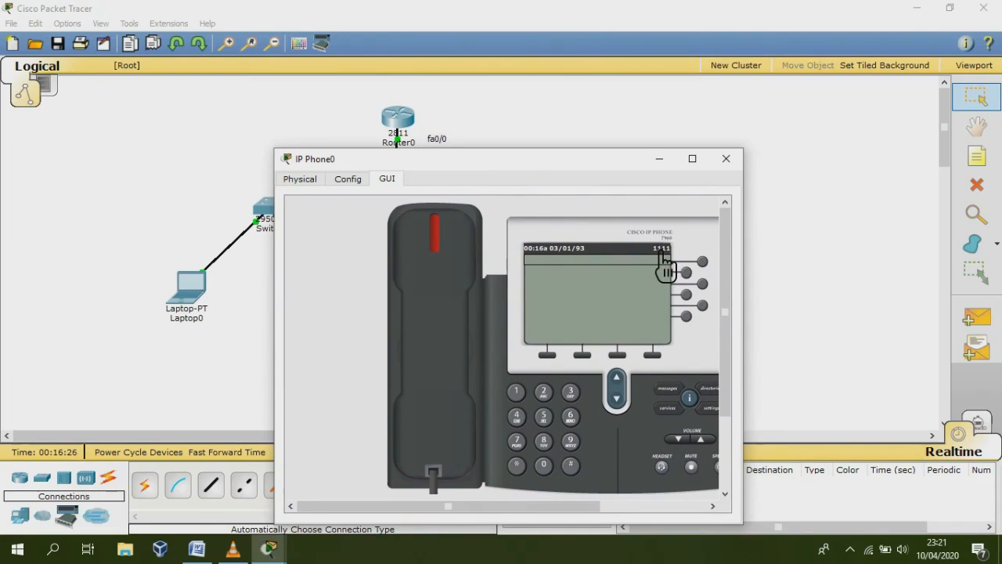
click(735, 166)
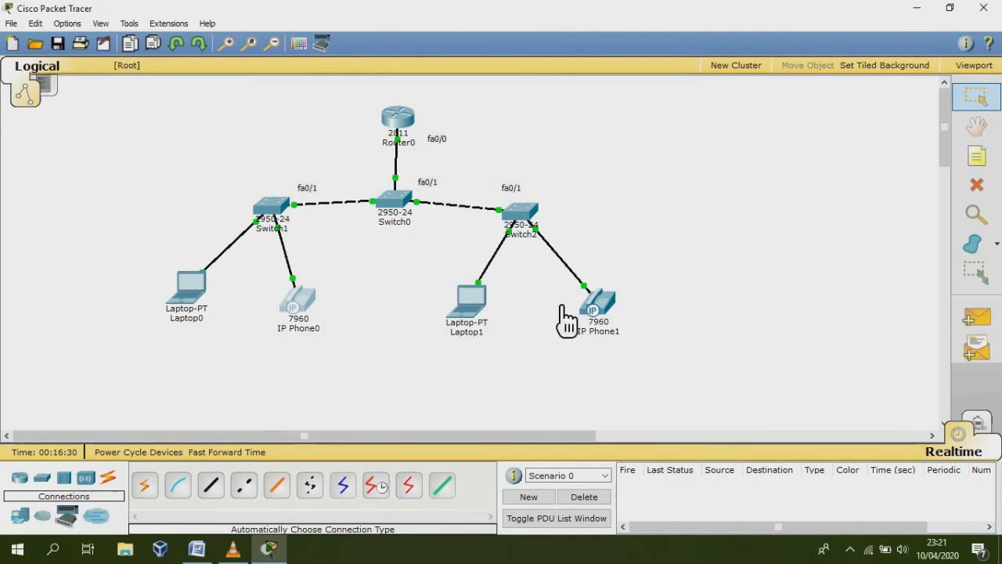
- Check the extension number on IP Phone1's graphical display and close the phone's window
click(601, 312)
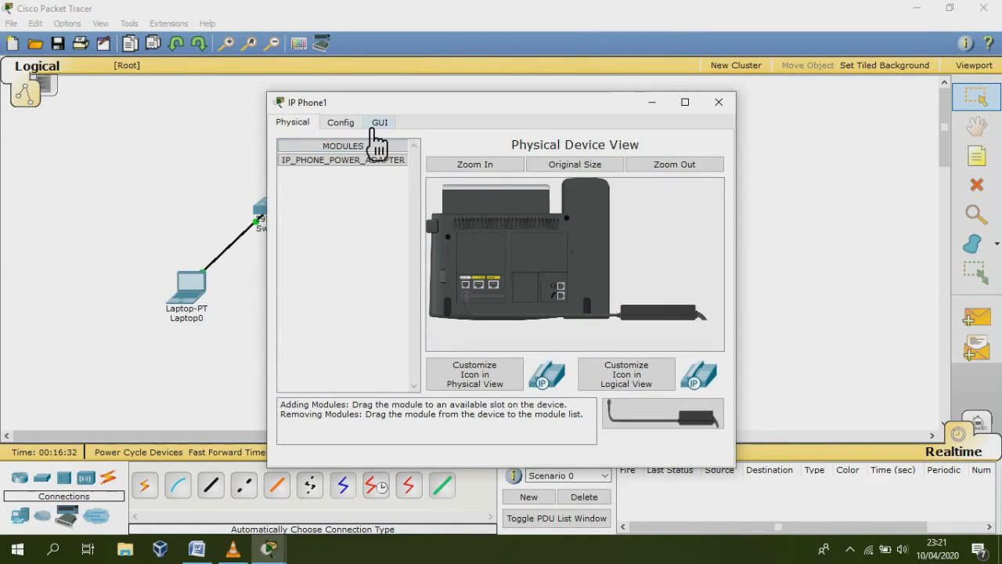
click(385, 125)
click(364, 125)
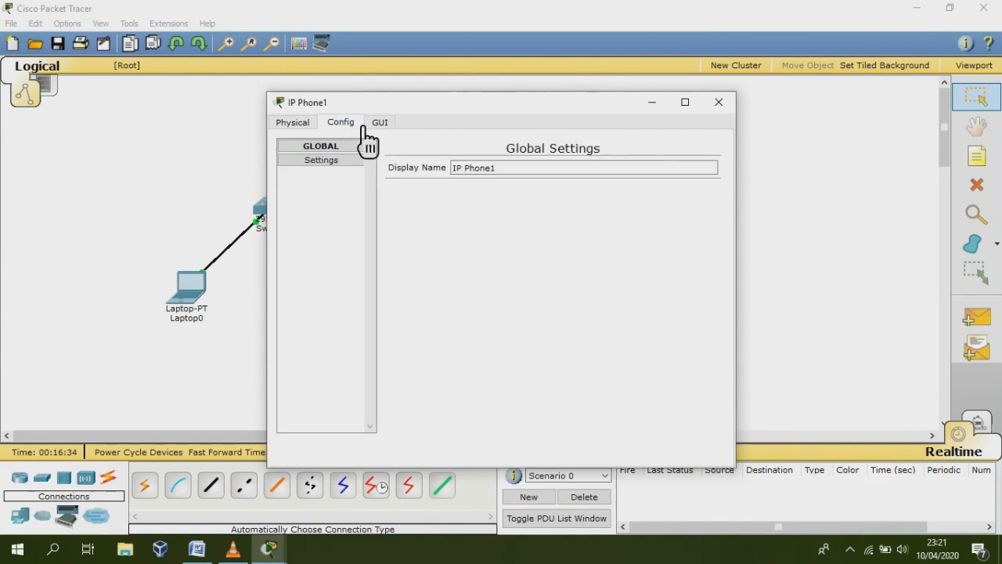
click(377, 127)
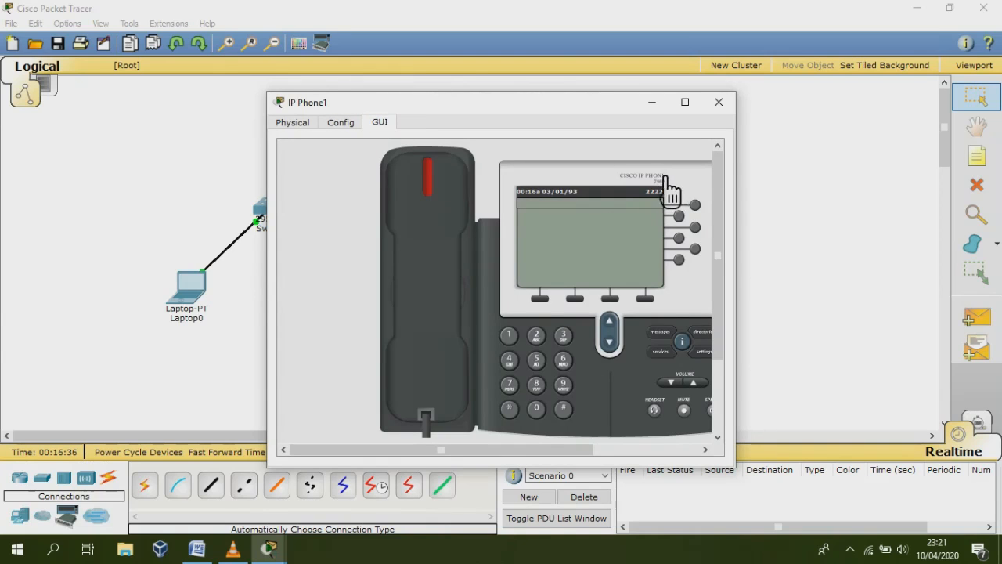
click(719, 102)
- Check the extension number in Laptop0's Cisco IP Communicator and close the laptop's window
click(192, 309)
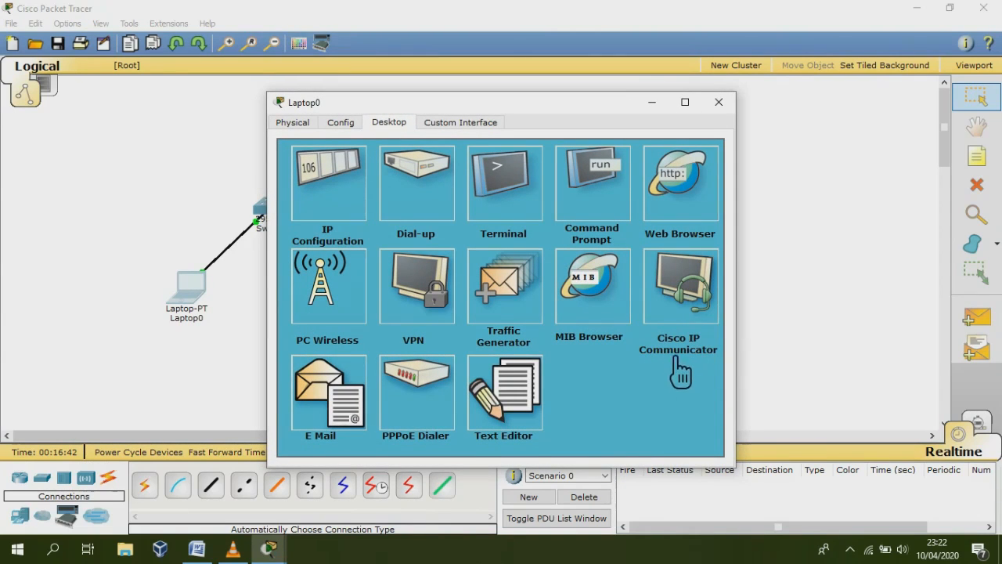
click(694, 302)
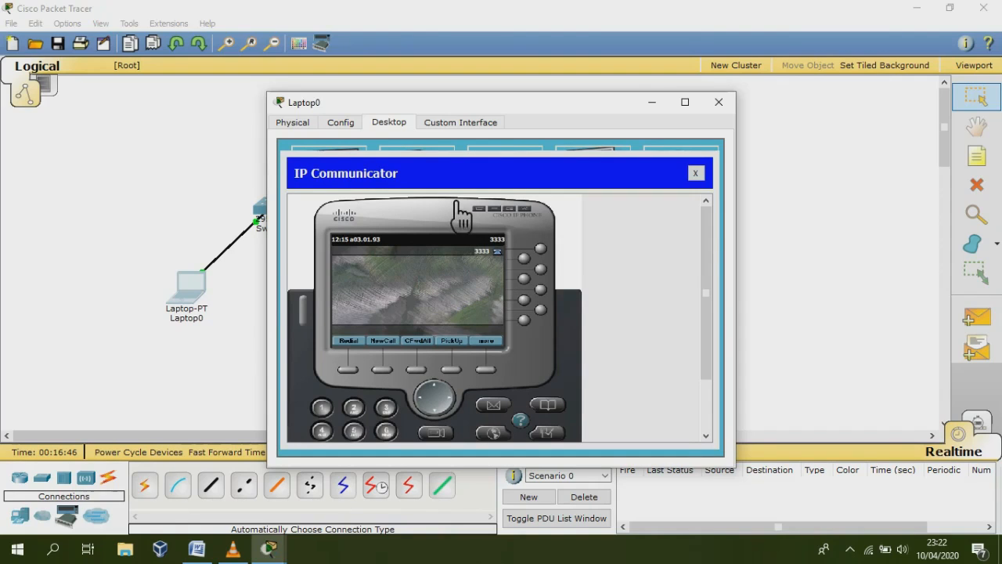
click(720, 102)
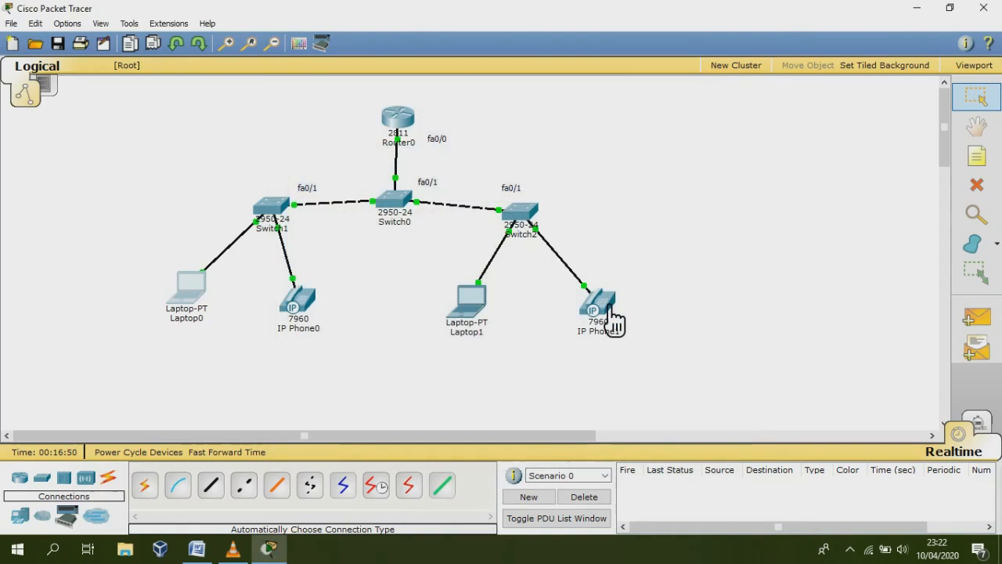
- Check the extension number in Laptop1's Cisco IP Communicator and close the laptop's window
click(492, 322)
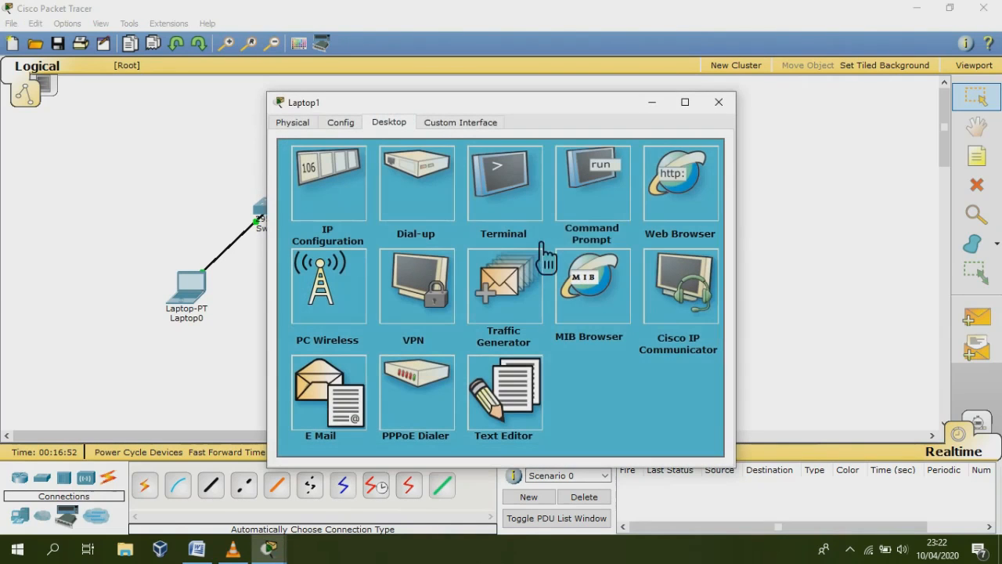
click(696, 296)
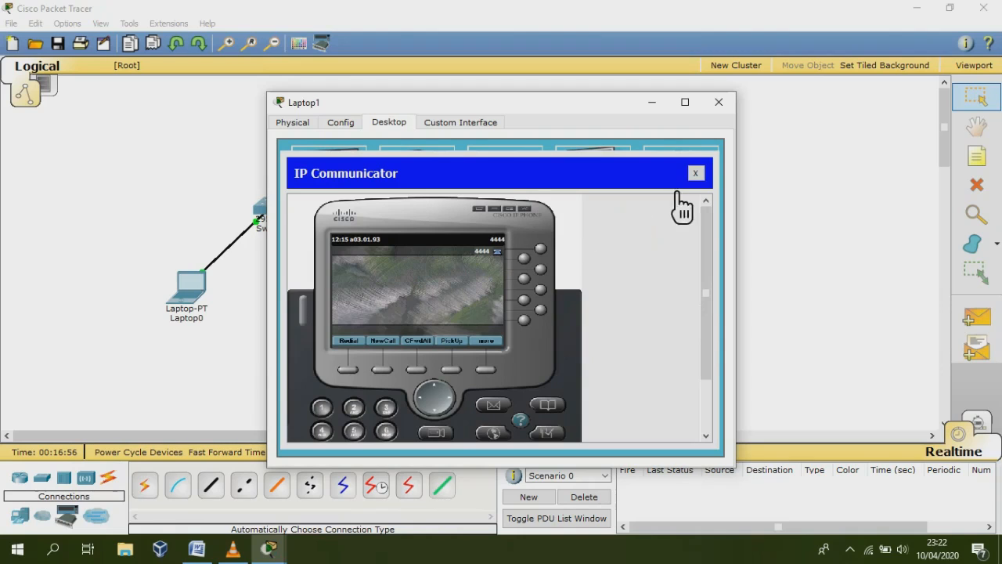
click(721, 110)
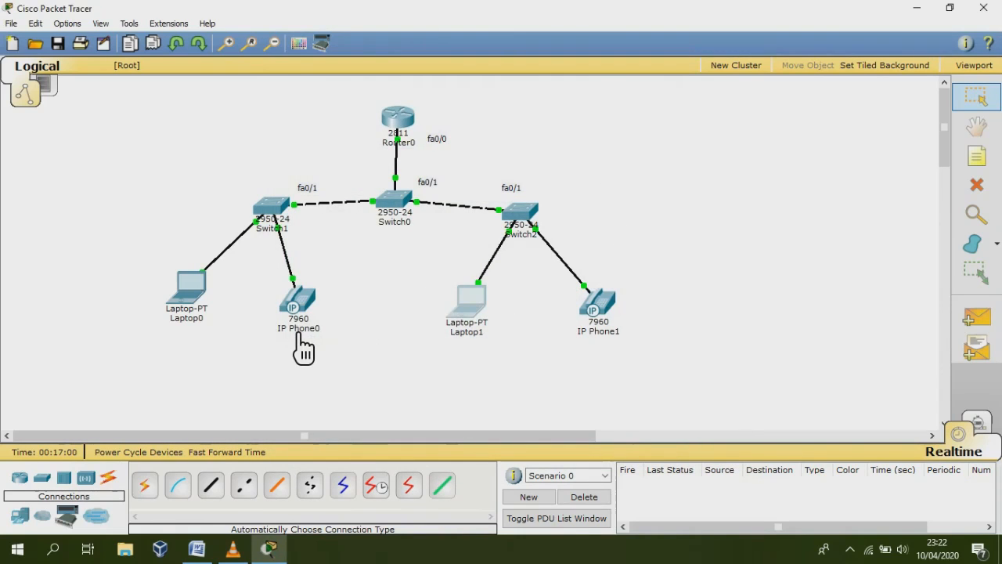
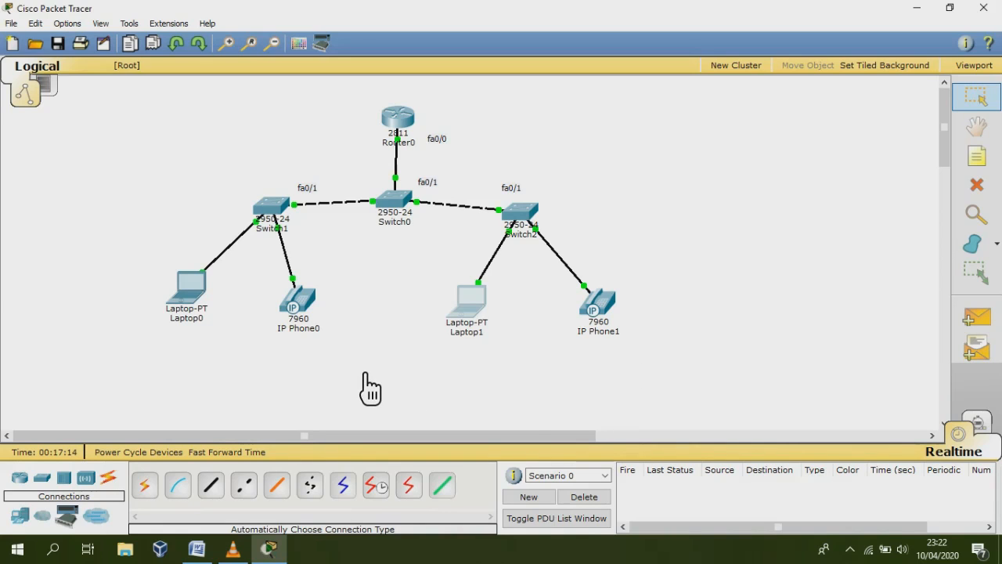
- Open Cisco IP Communicator on Laptop0 and move its window aside so that Laptop1 is uncovered in the topology
click(207, 305)
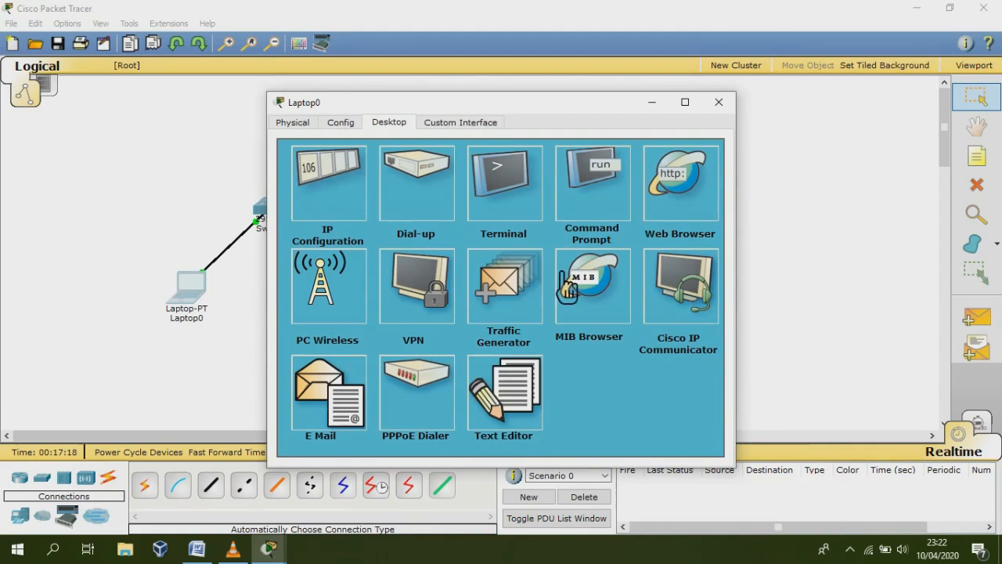
click(680, 296)
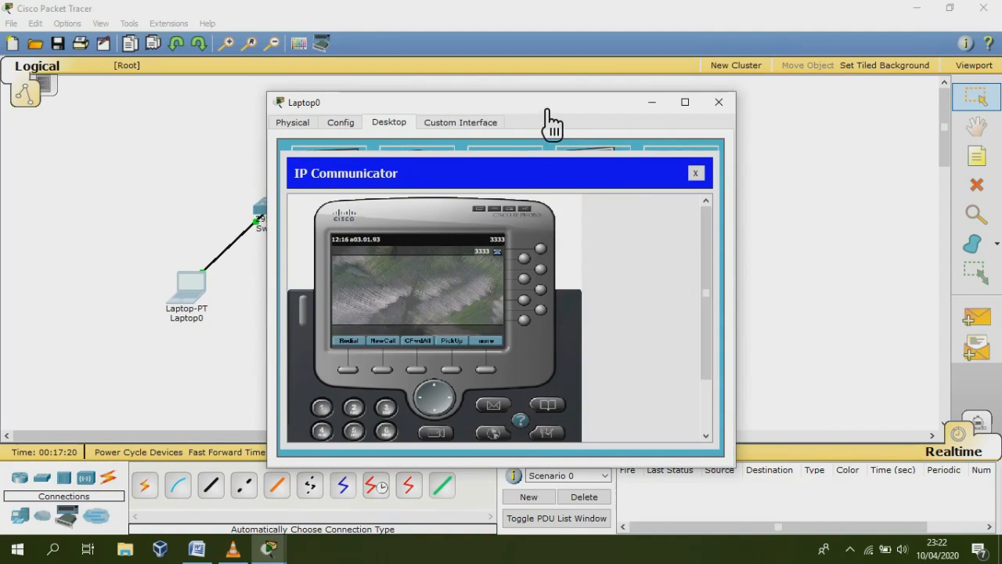
drag(548, 112, 393, 112)
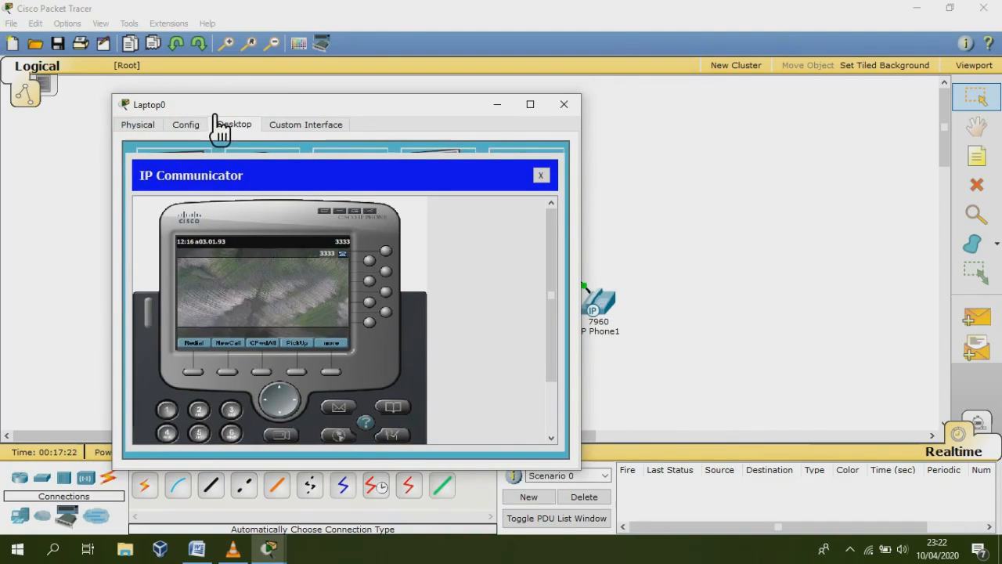
drag(215, 115, 265, 112)
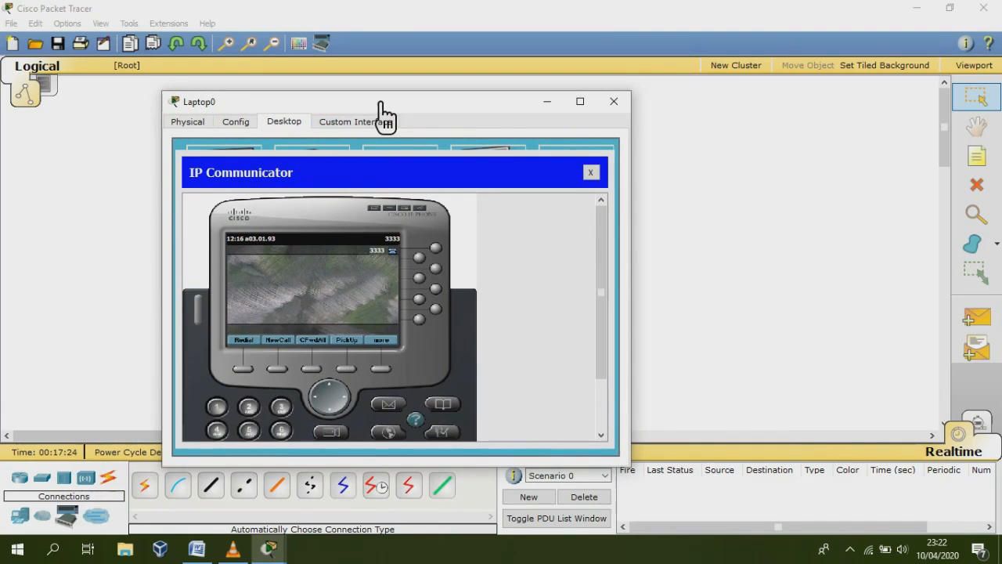
drag(381, 108, 429, 116)
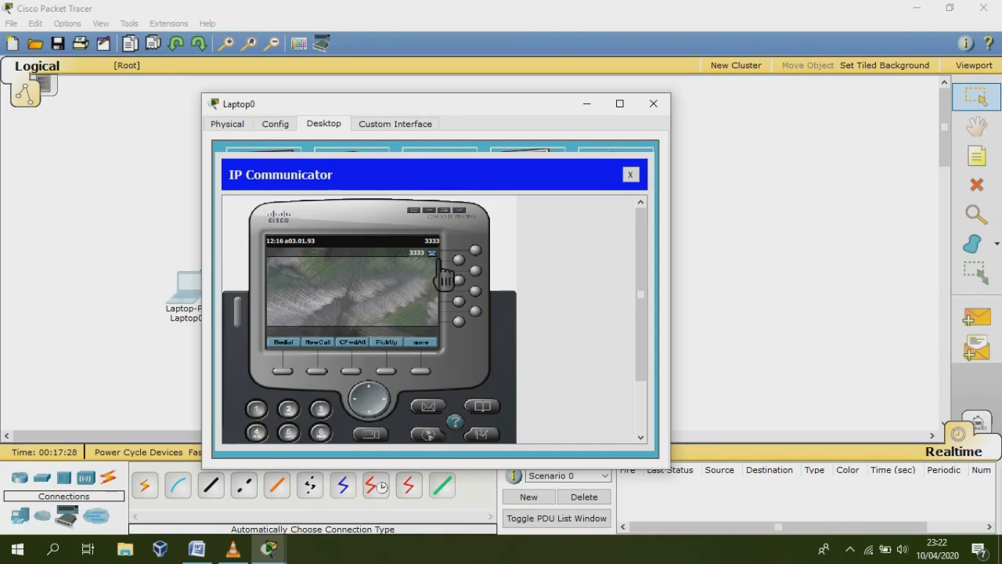
drag(466, 108, 300, 108)
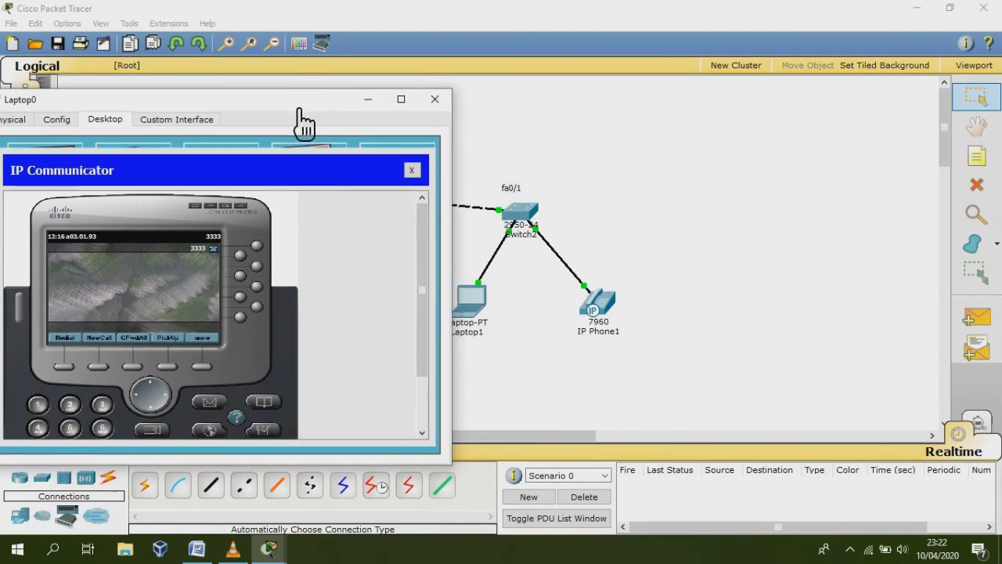
- Open Cisco IP Communicator on Laptop1 and move its window away from the area used by Laptop0's window
click(482, 310)
click(487, 317)
click(544, 186)
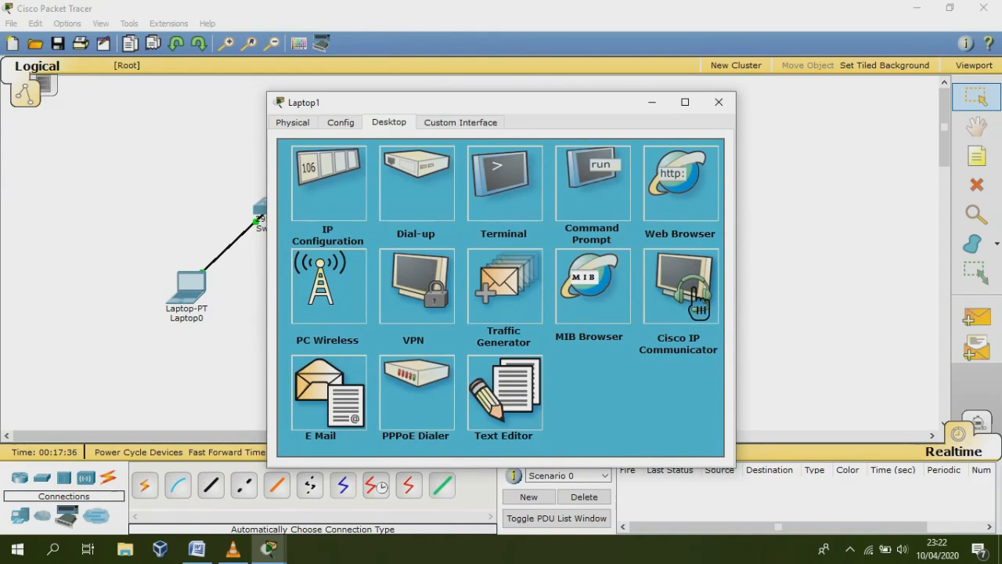
click(666, 290)
drag(565, 113, 754, 92)
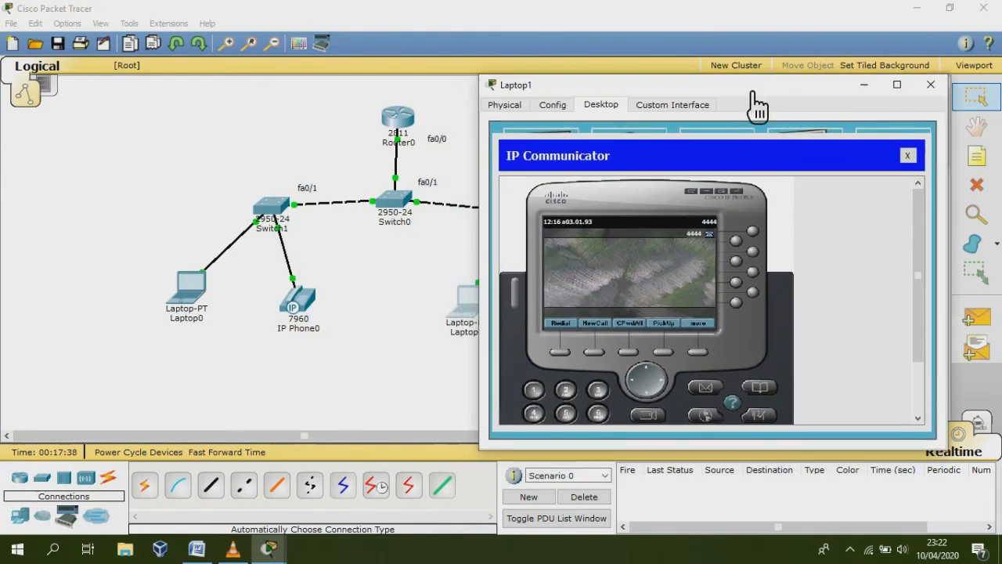
- Bring the Laptop0 and Laptop1 windows to the front and arrange their IP Communicators side by side without overlap
click(285, 538)
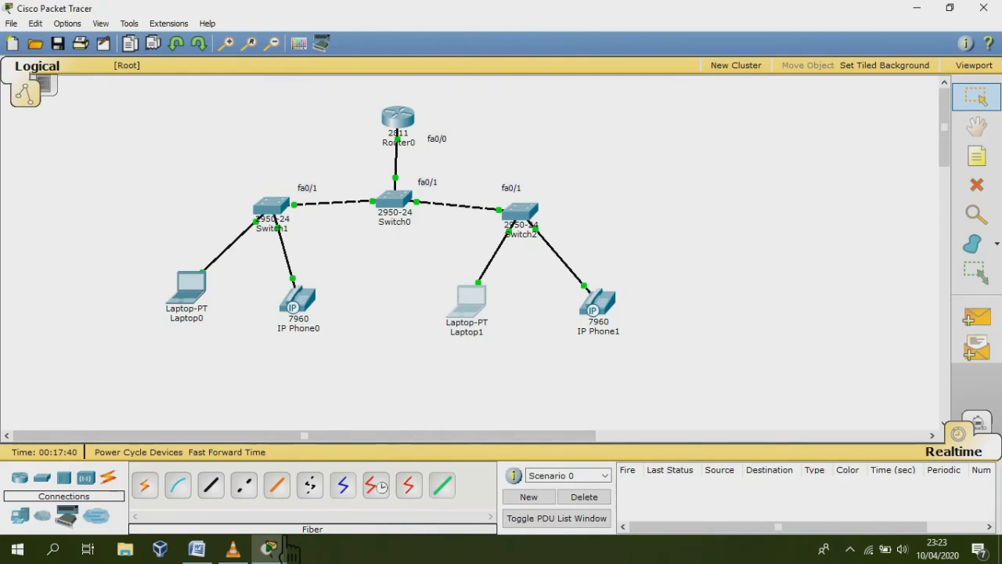
click(298, 509)
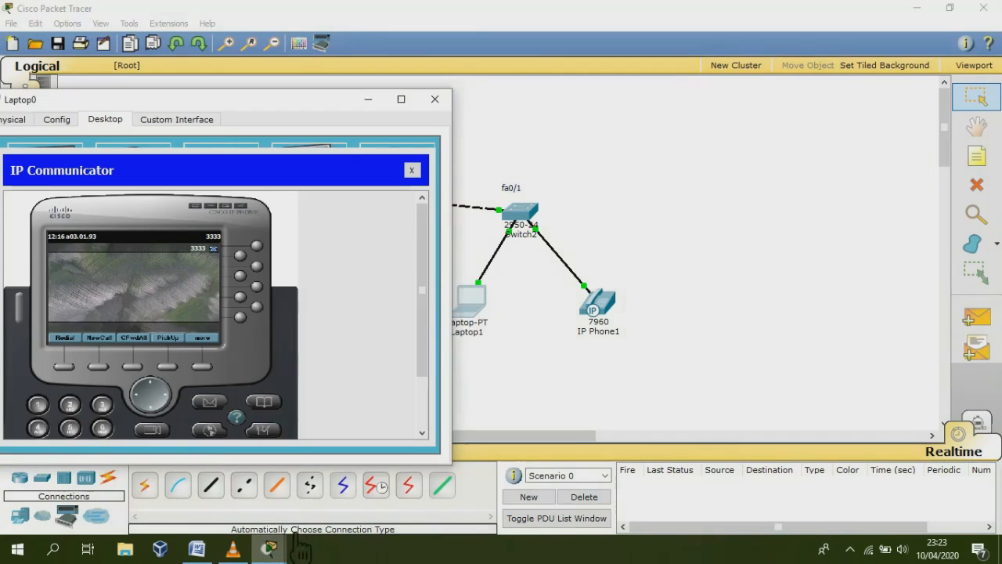
mouse_move(291, 550)
click(423, 470)
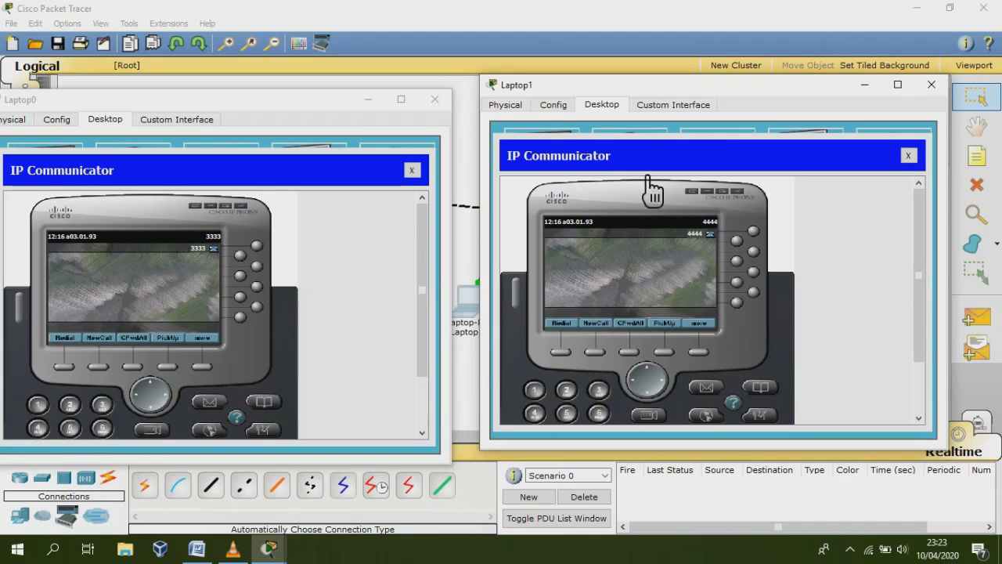
drag(656, 92, 664, 82)
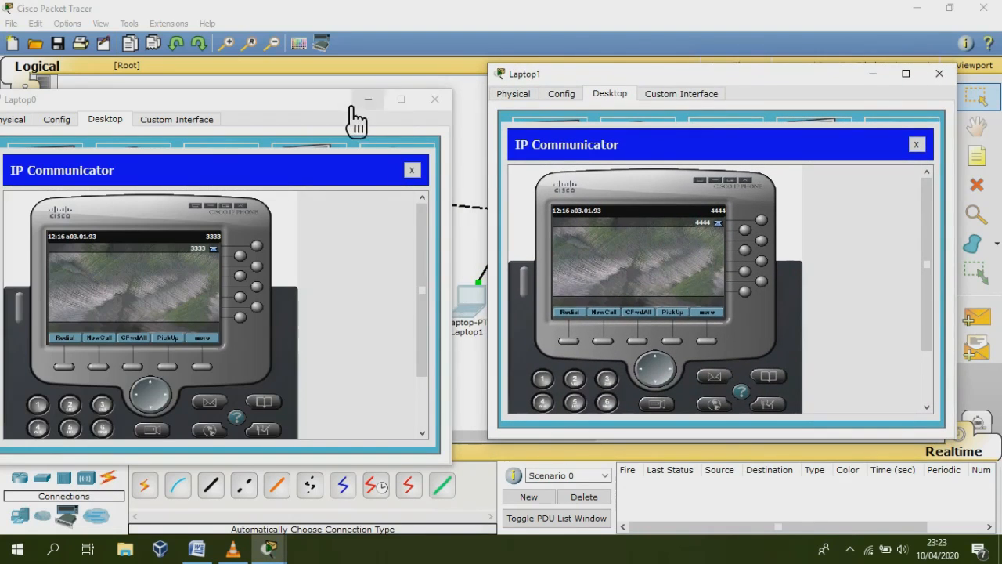
drag(313, 104, 345, 94)
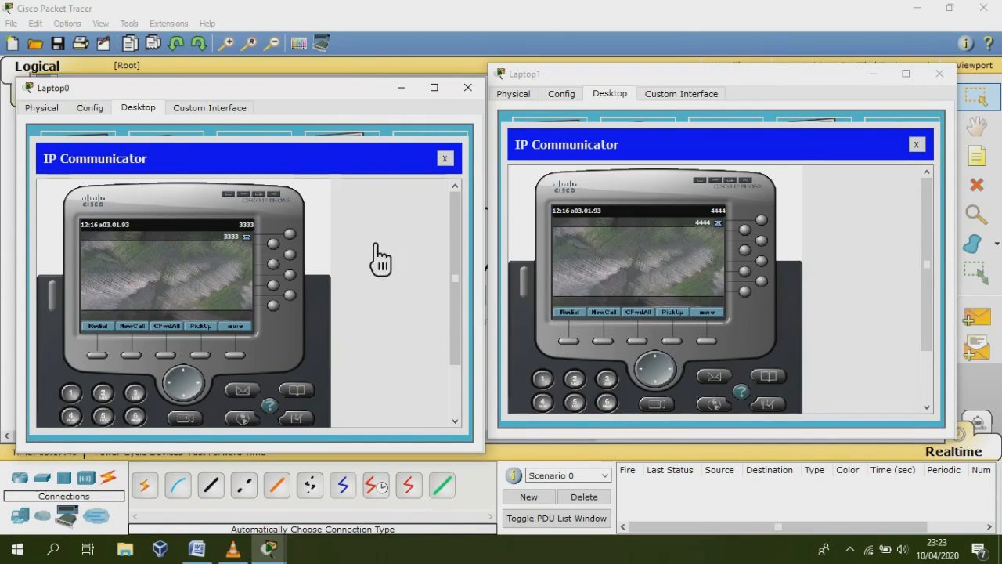
drag(273, 95, 280, 73)
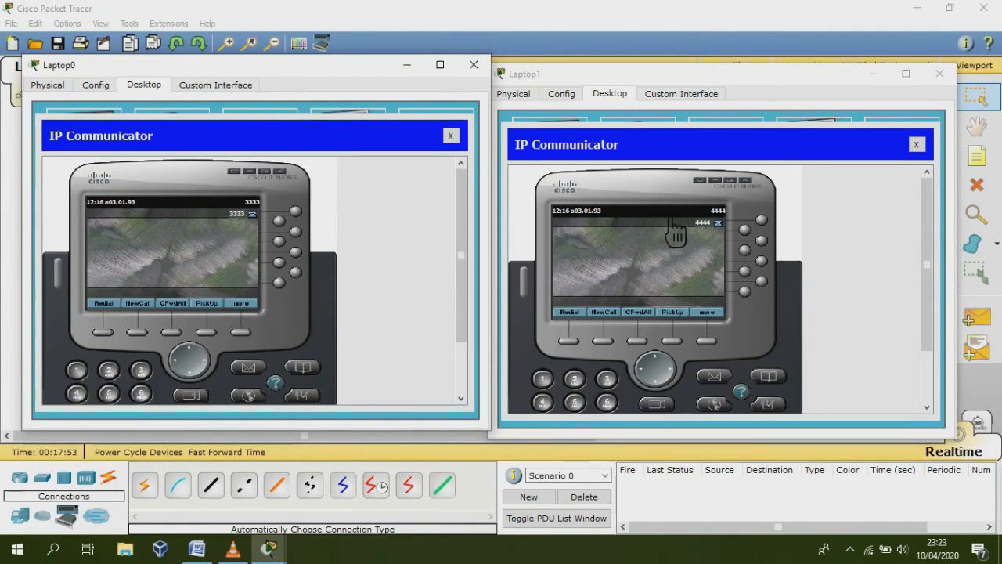
drag(699, 80, 715, 80)
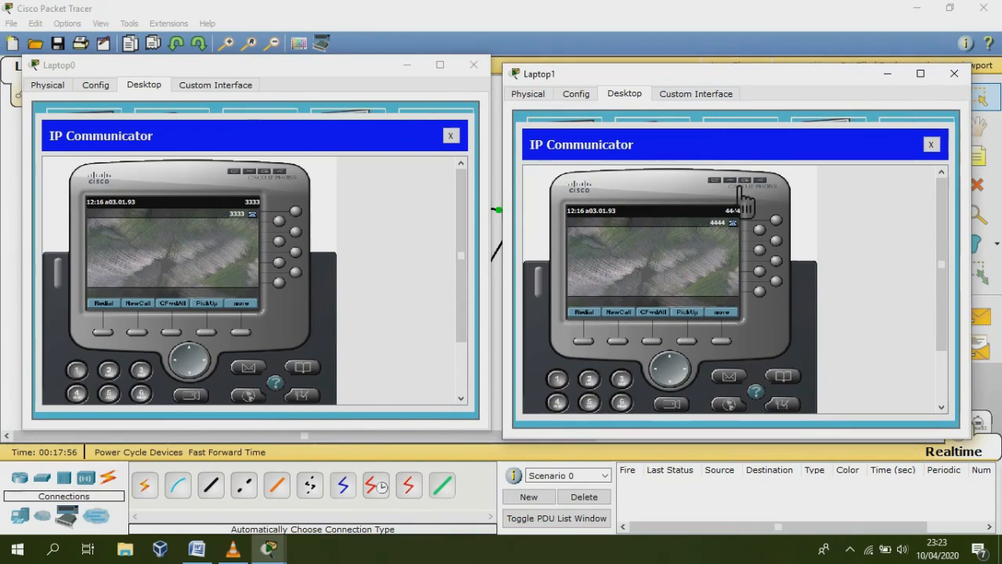
- Call extension 4444 from Laptop0's IP Communicator, answer on Laptop1, and end the call from Laptop0
click(157, 309)
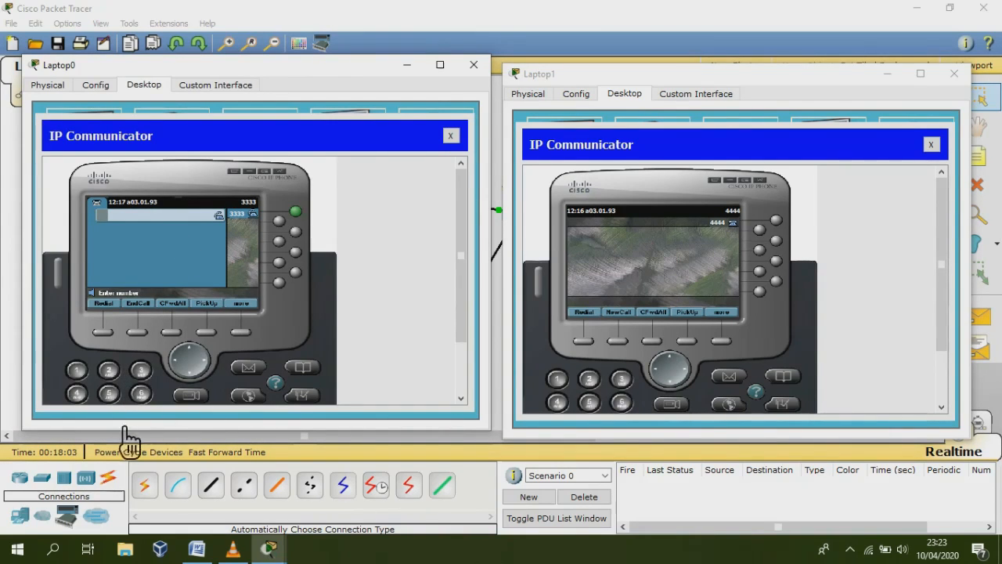
double_click(91, 403)
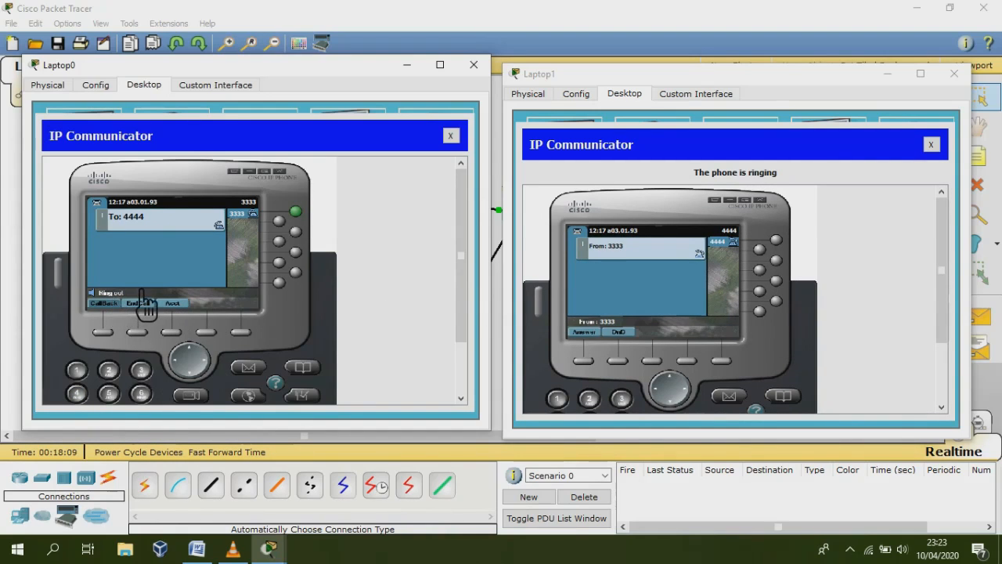
click(597, 336)
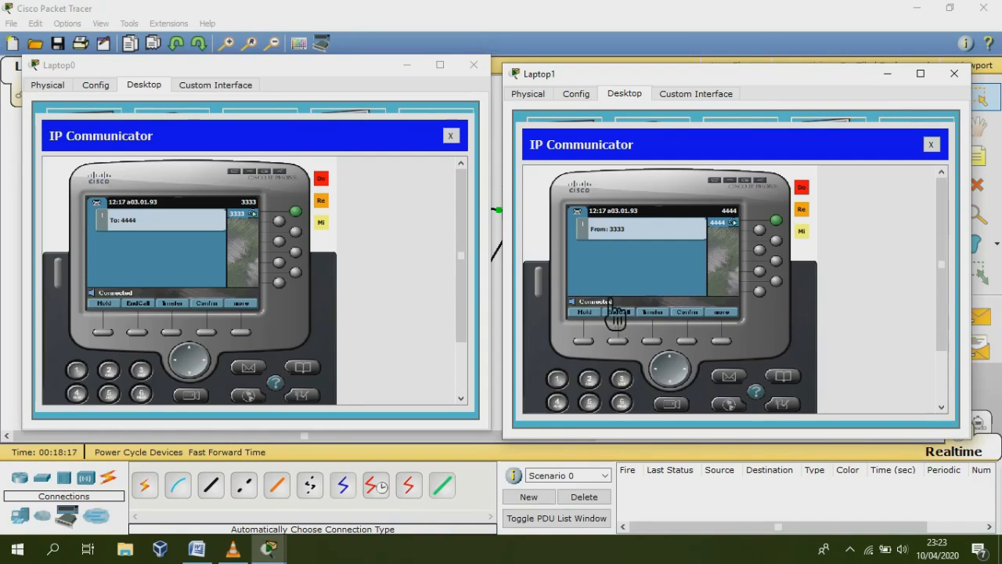
click(155, 312)
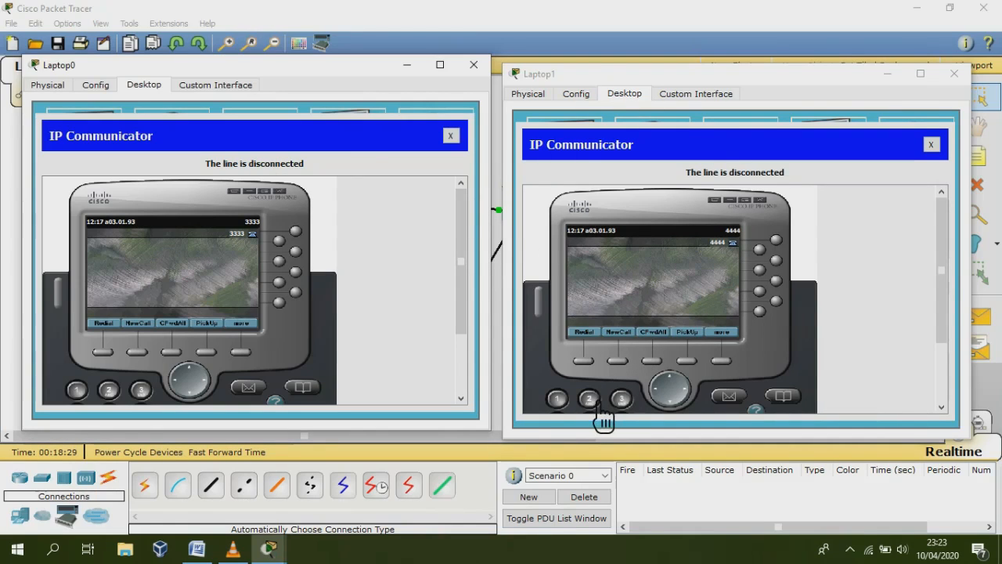
- Call extension 3333 from Laptop1's IP Communicator and answer the call on Laptop0
click(627, 401)
click(627, 400)
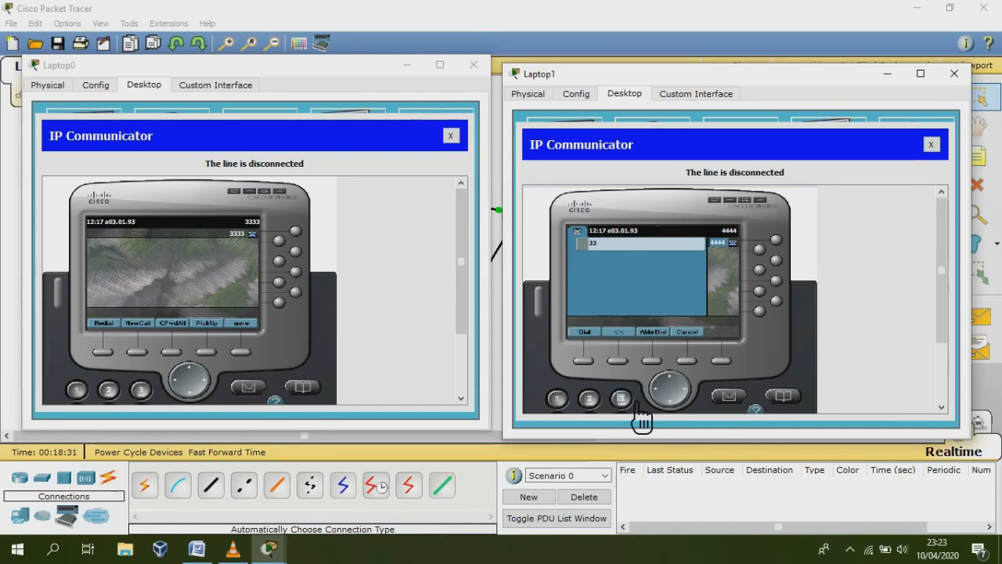
click(606, 343)
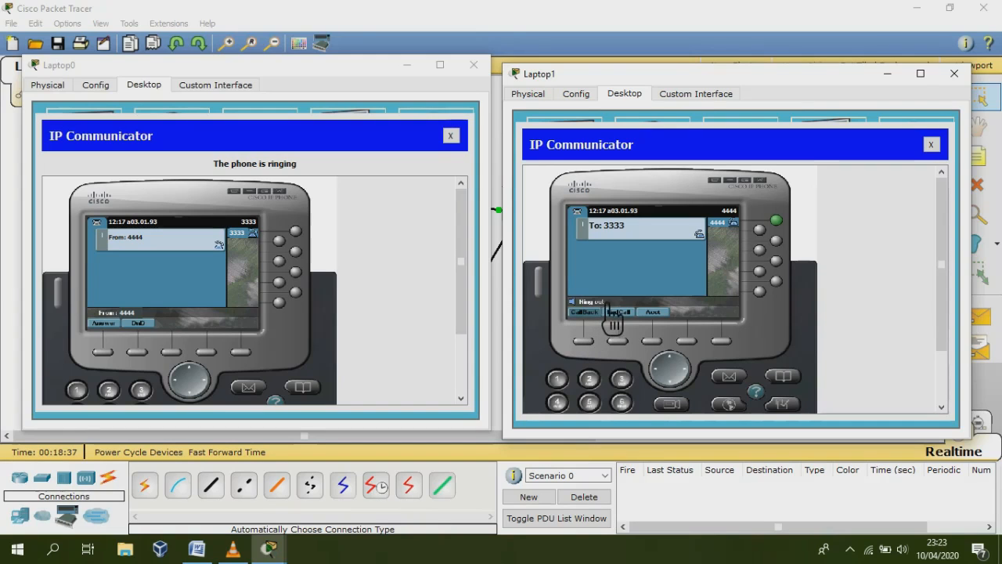
click(116, 325)
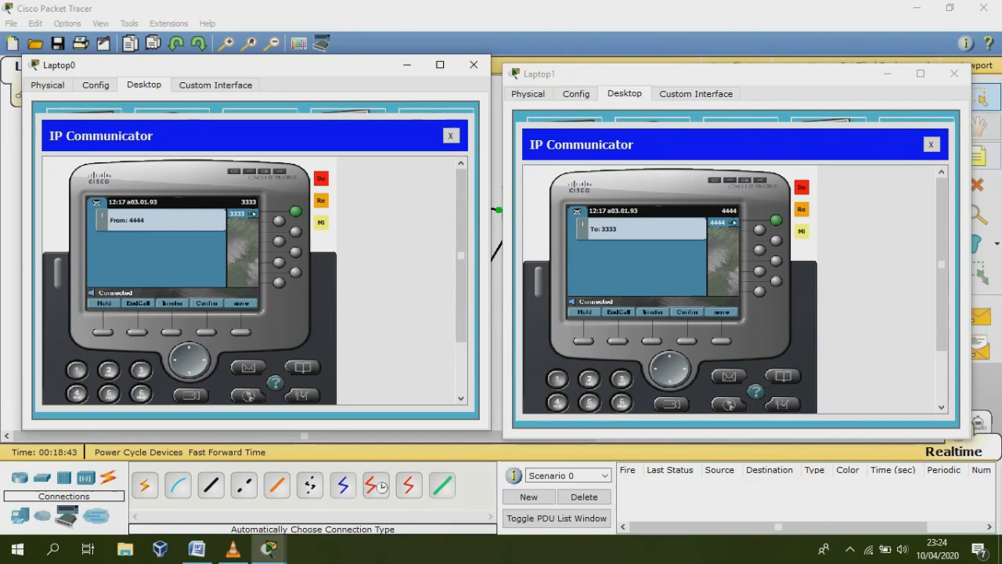
- Close both laptop windows and open the interfaces of IP Phone0 and IP Phone1 from the topology
click(954, 73)
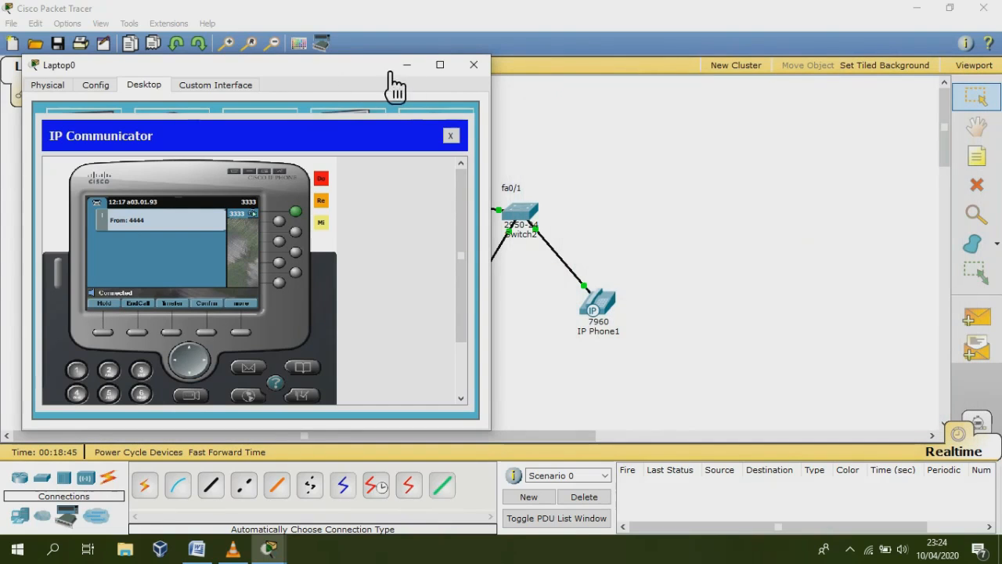
click(473, 66)
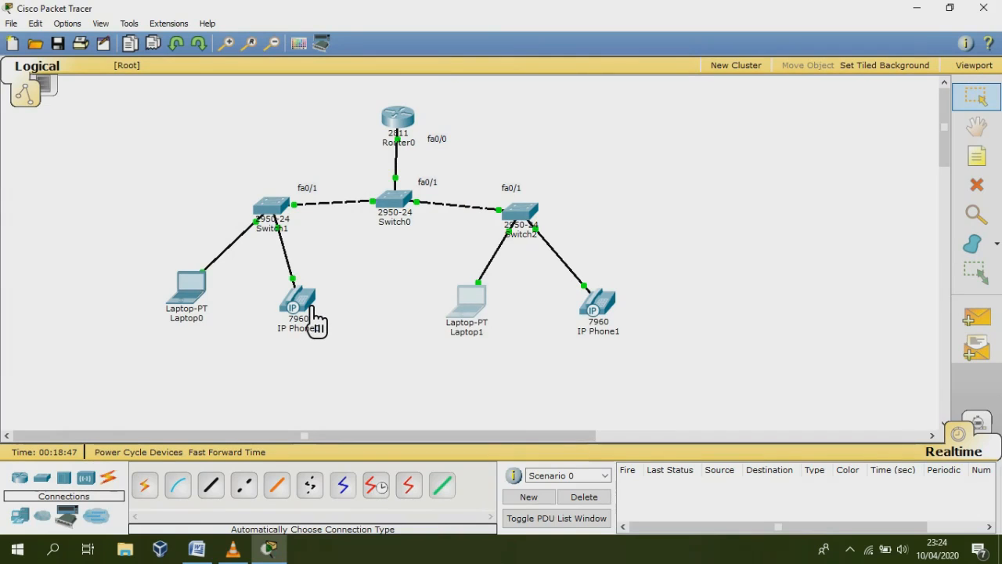
click(314, 312)
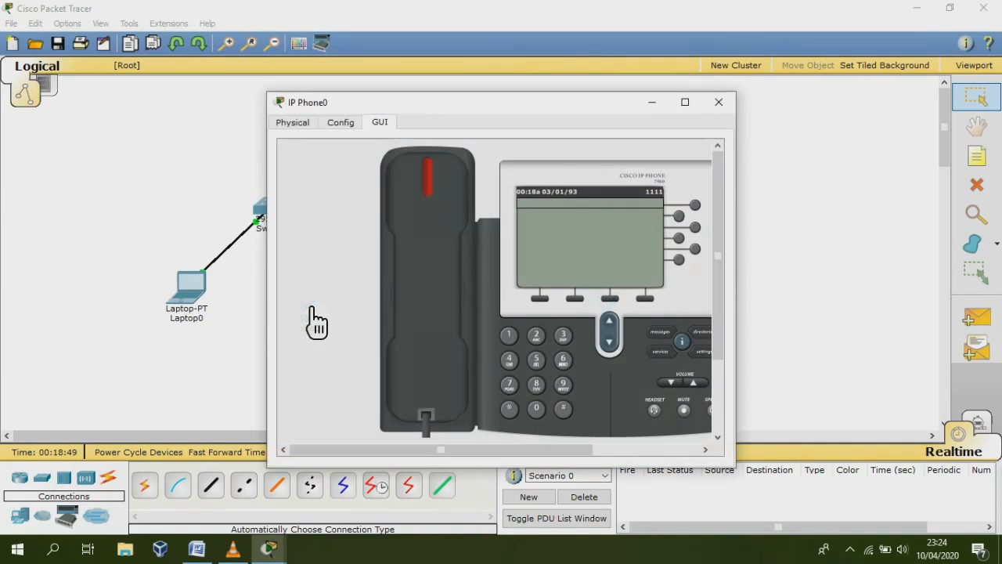
drag(527, 114, 278, 121)
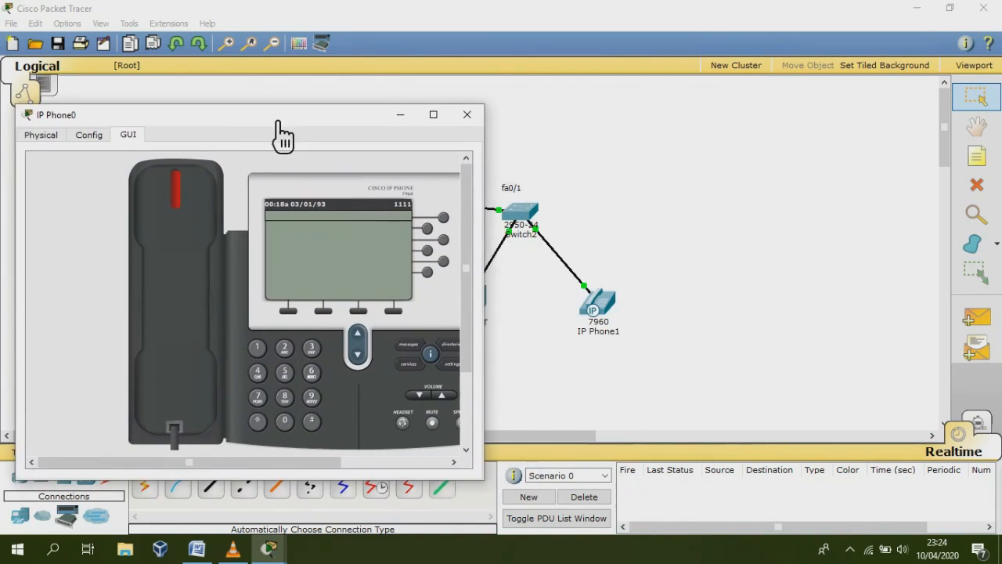
click(615, 317)
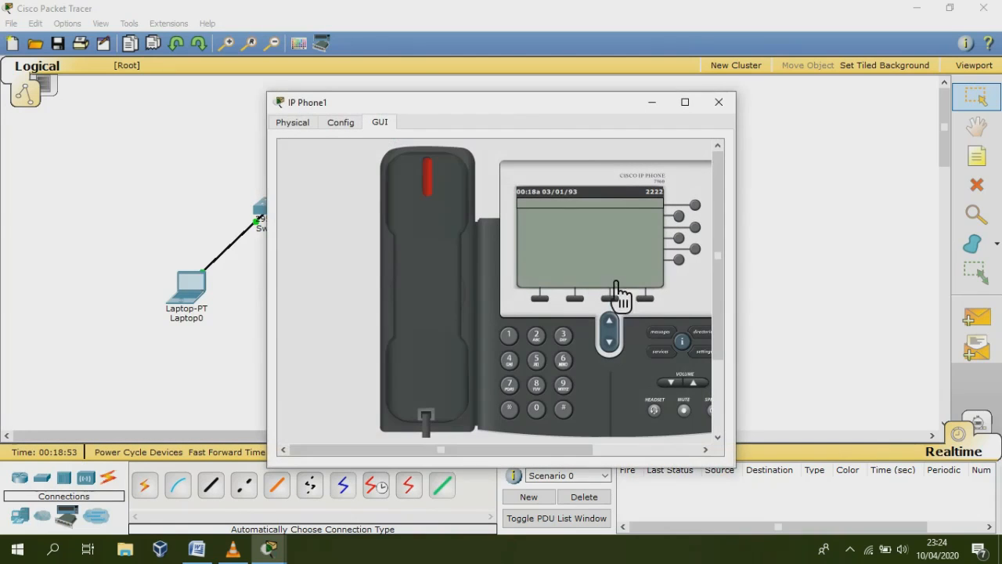
drag(527, 112, 711, 91)
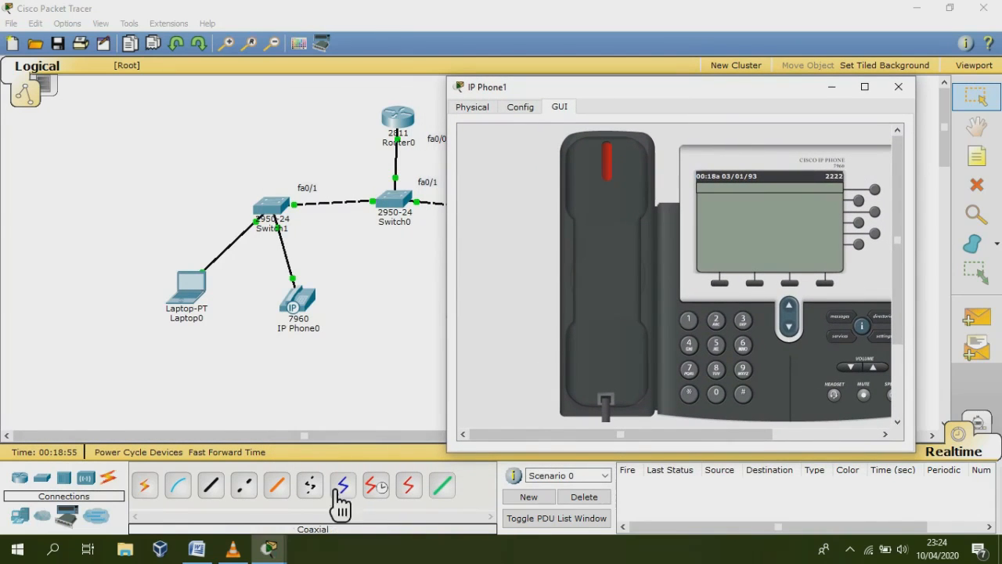
- Bring IP Phone0's window to the front and arrange the two IP phone windows side by side without overlap
click(269, 548)
click(303, 493)
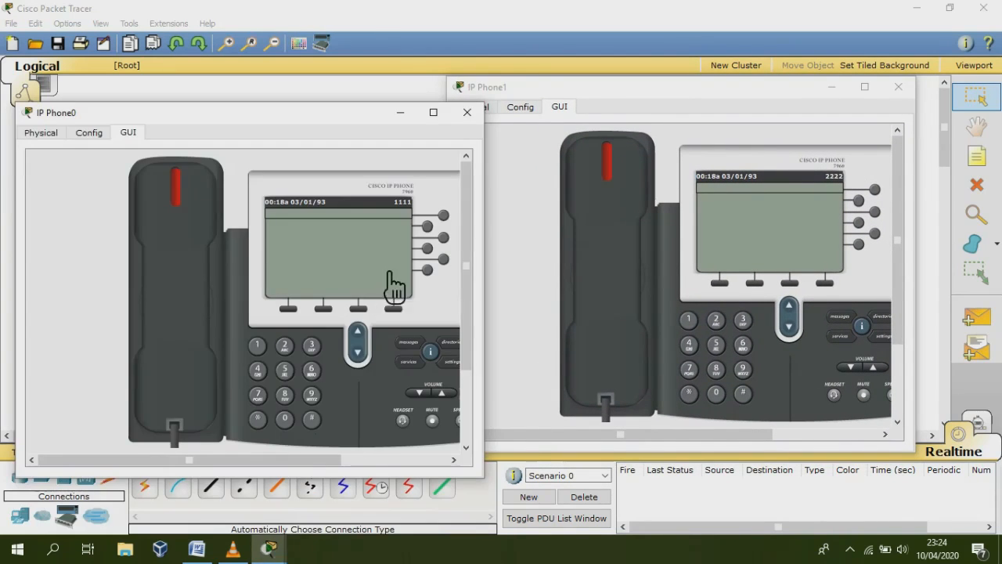
drag(367, 116, 356, 97)
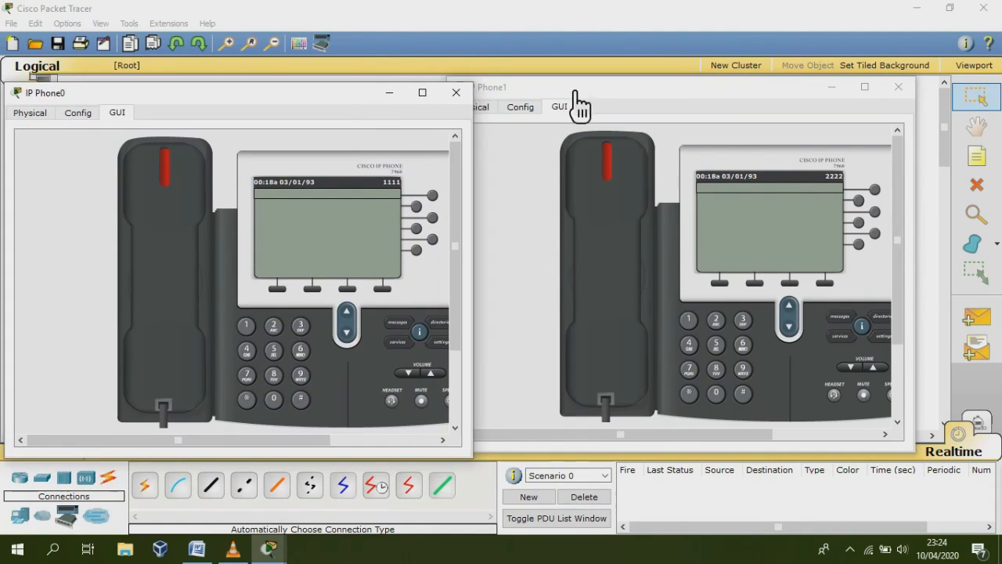
drag(578, 91, 621, 94)
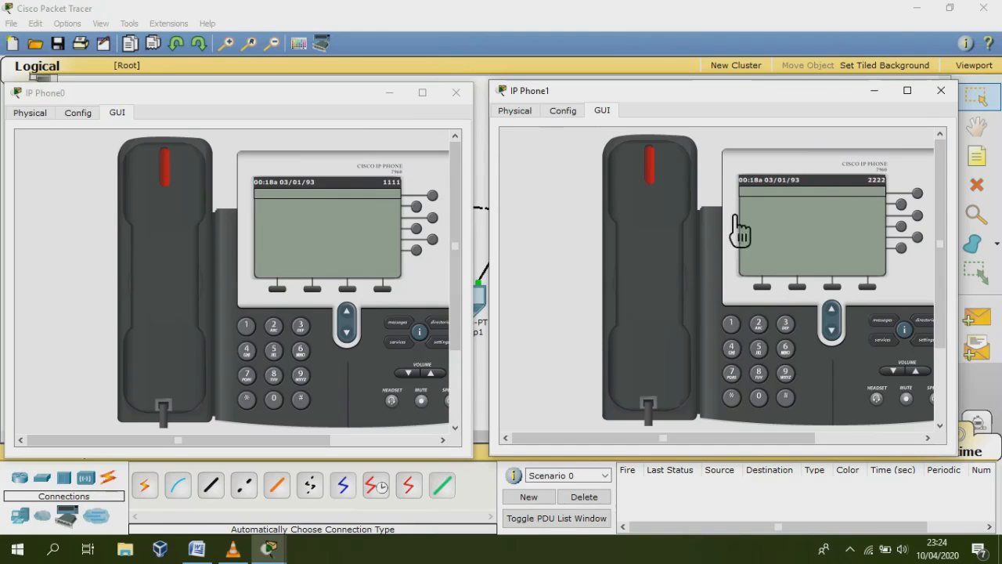
- Call 2222 from IP Phone0, answer by lifting IP Phone1's handset, and hang up both handsets
click(281, 327)
click(278, 327)
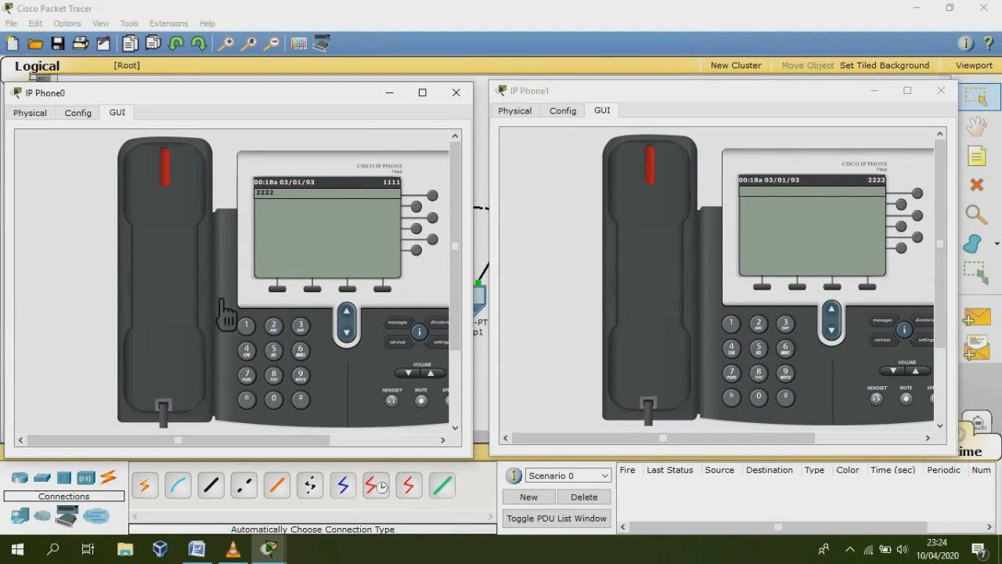
click(179, 266)
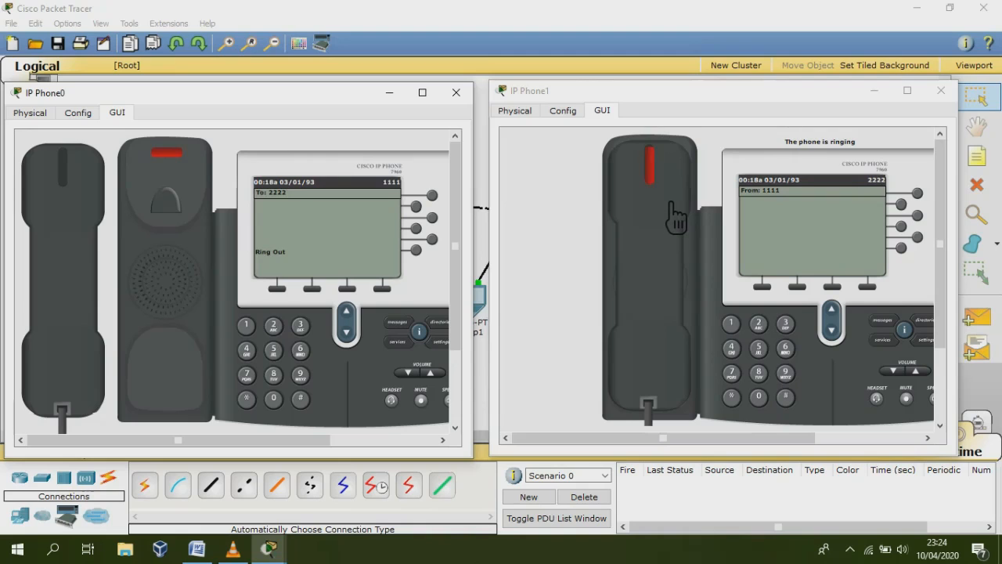
click(660, 250)
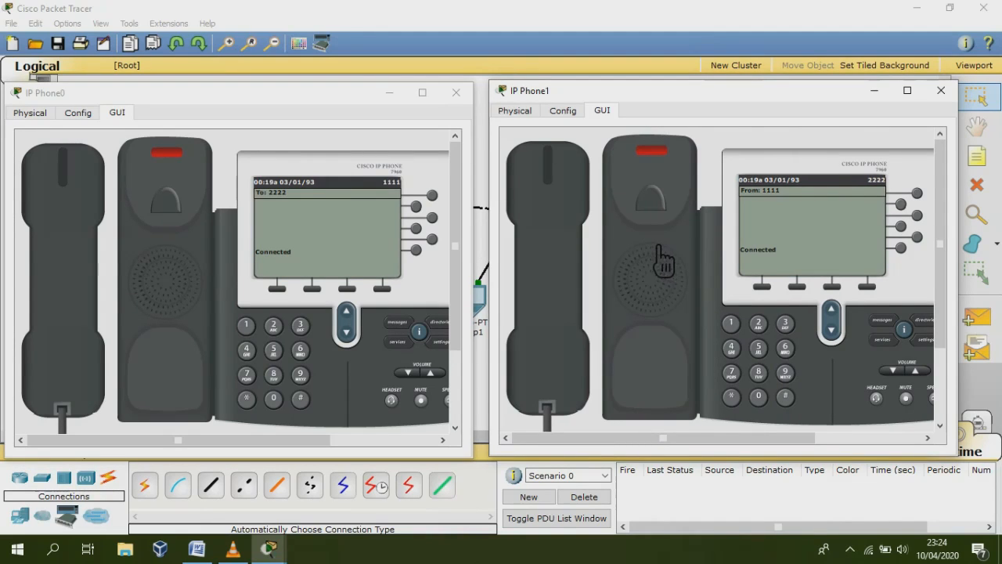
click(586, 309)
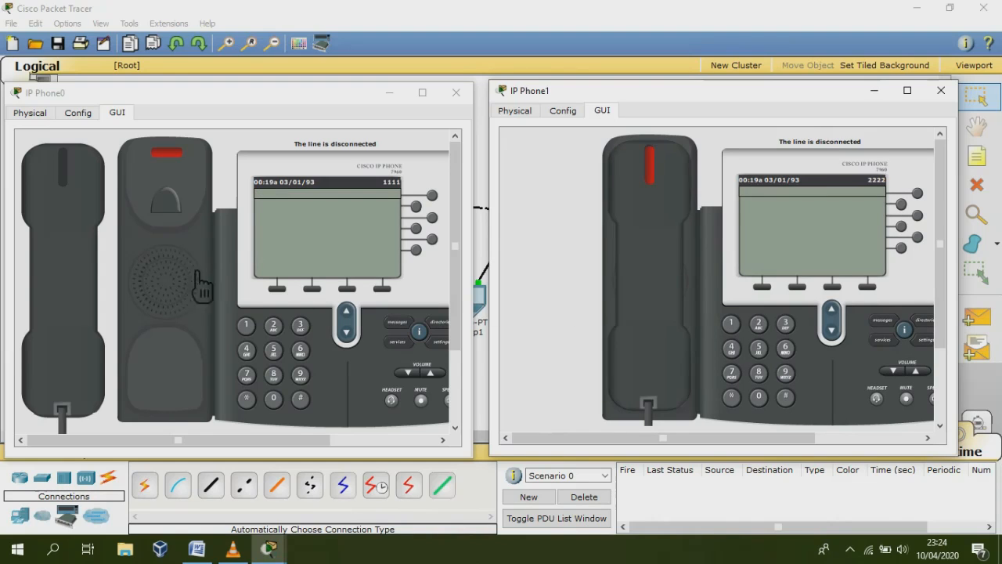
click(98, 280)
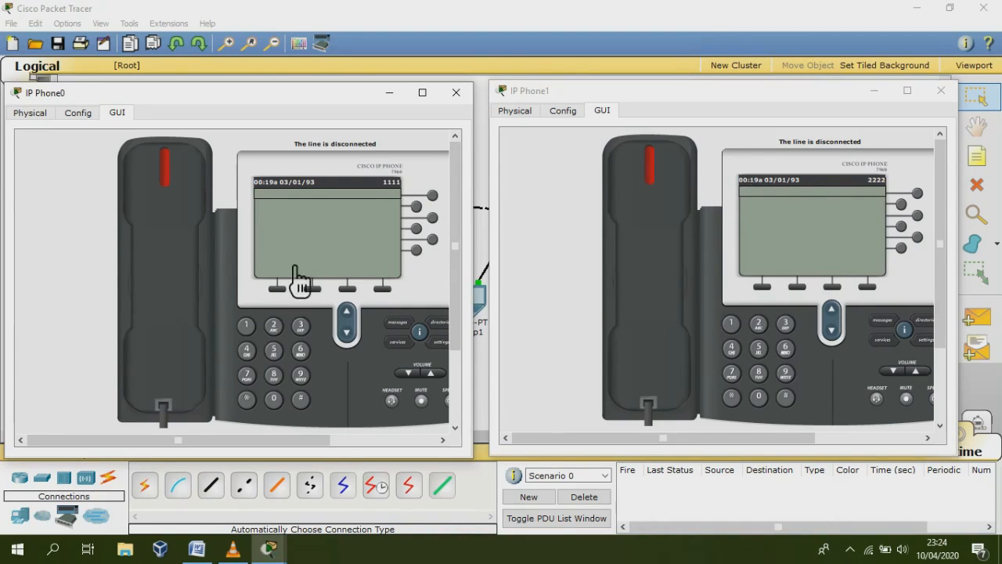
- Call 1111 from IP Phone1, answer by lifting IP Phone0's handset, and hang up both handsets
click(740, 325)
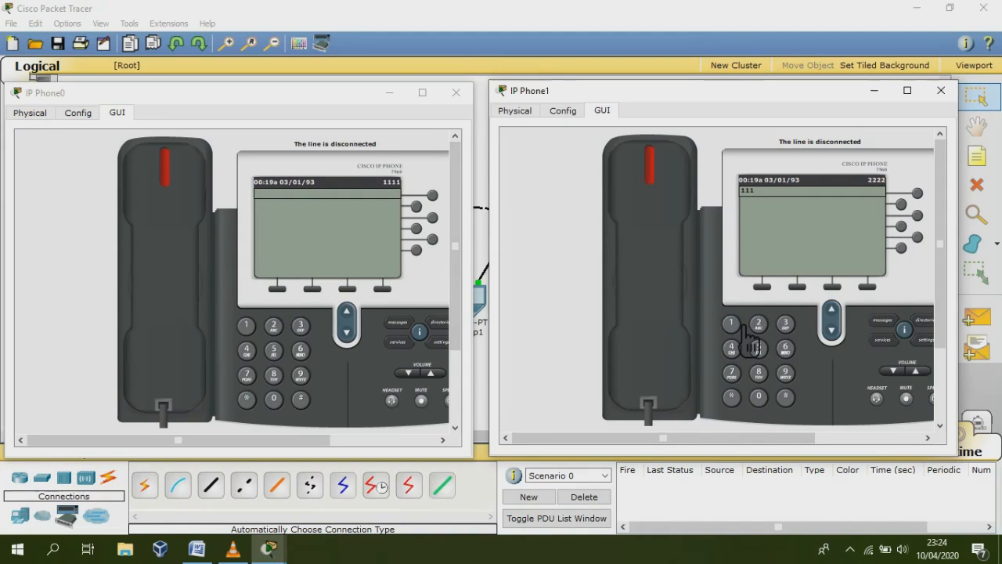
click(679, 255)
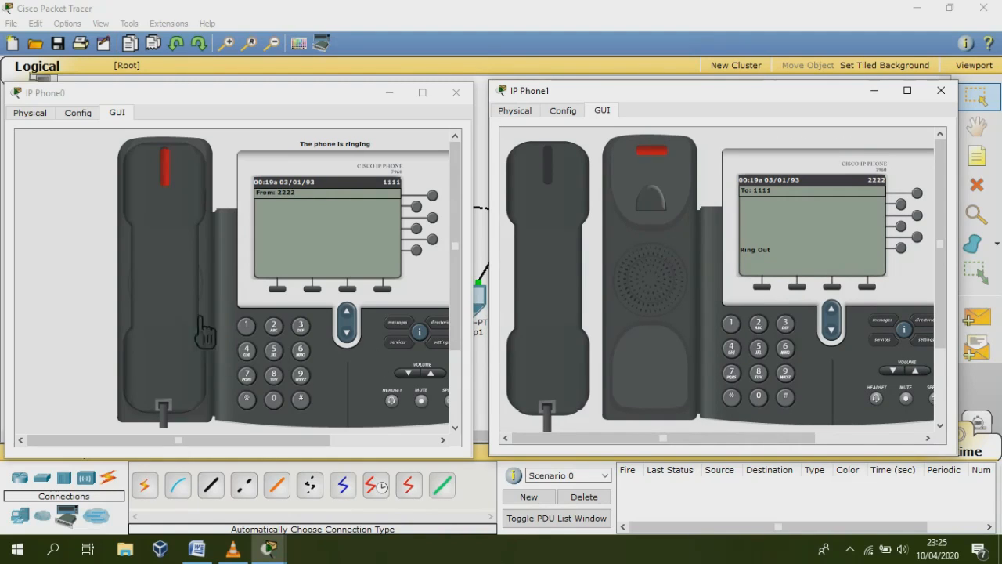
click(184, 289)
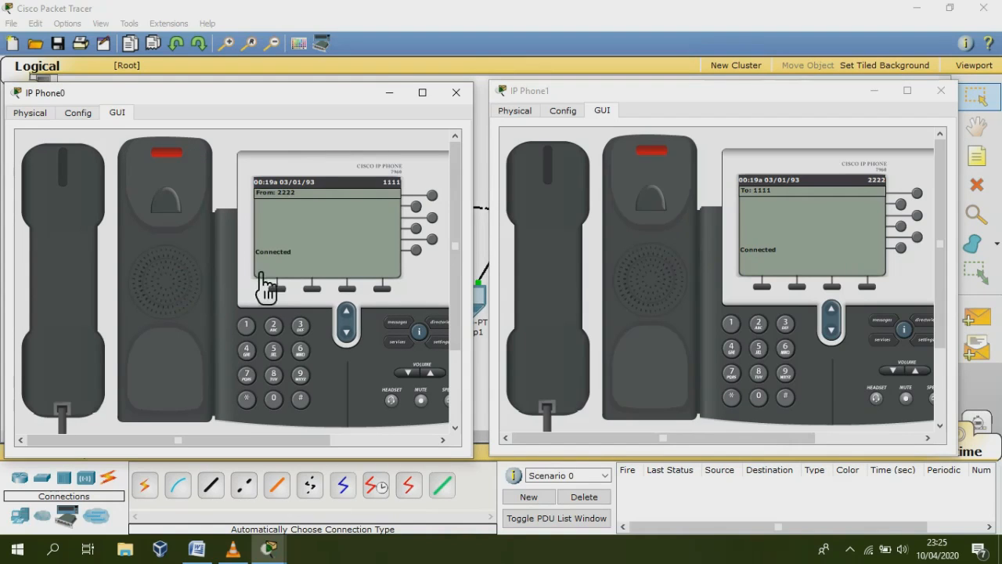
click(101, 280)
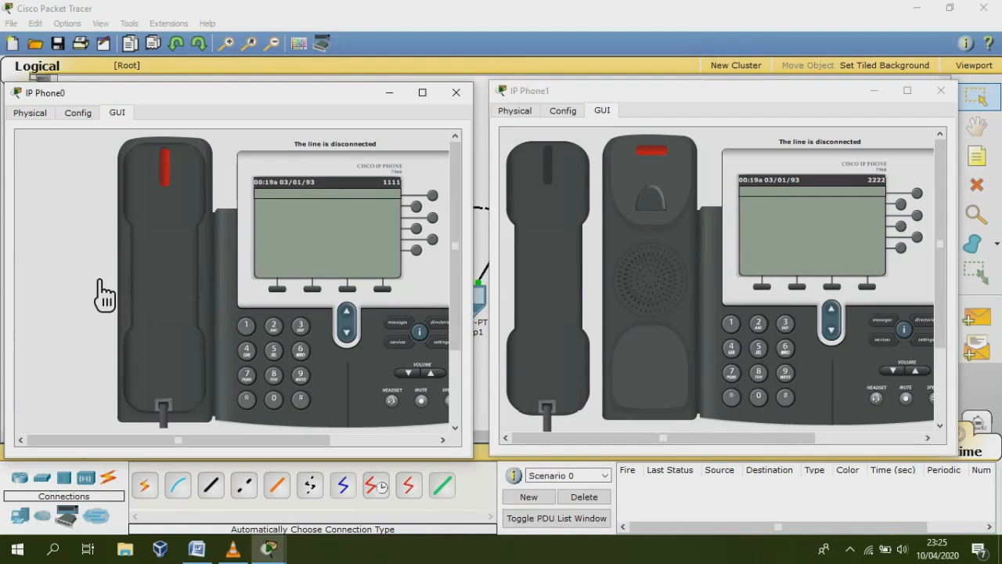
click(546, 235)
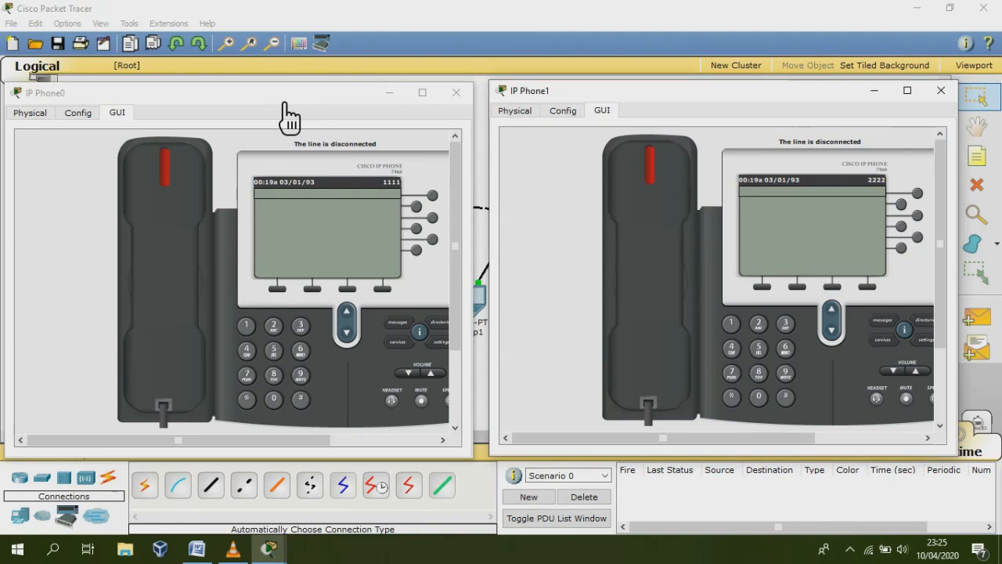
drag(284, 102, 294, 97)
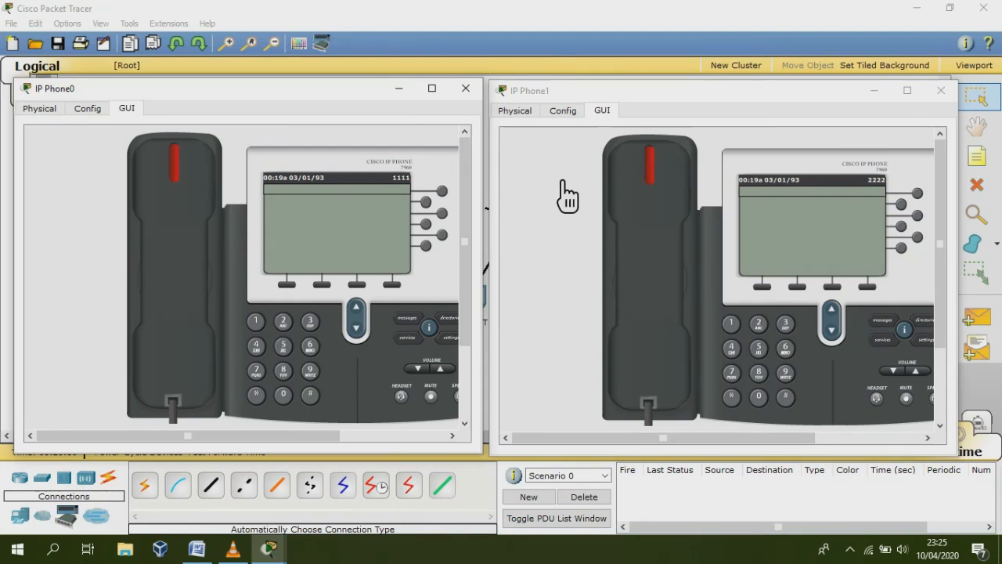
mouse_move(282, 563)
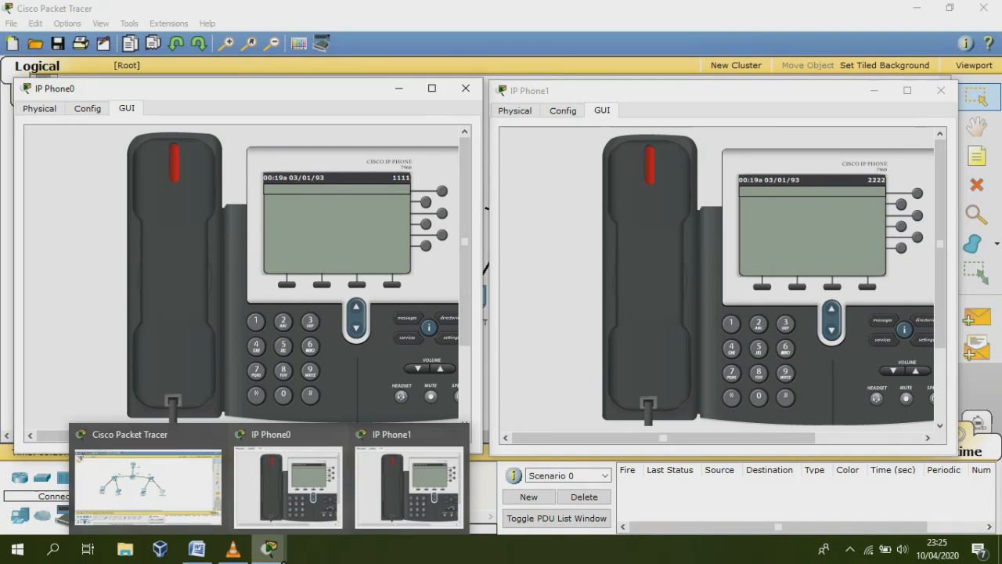